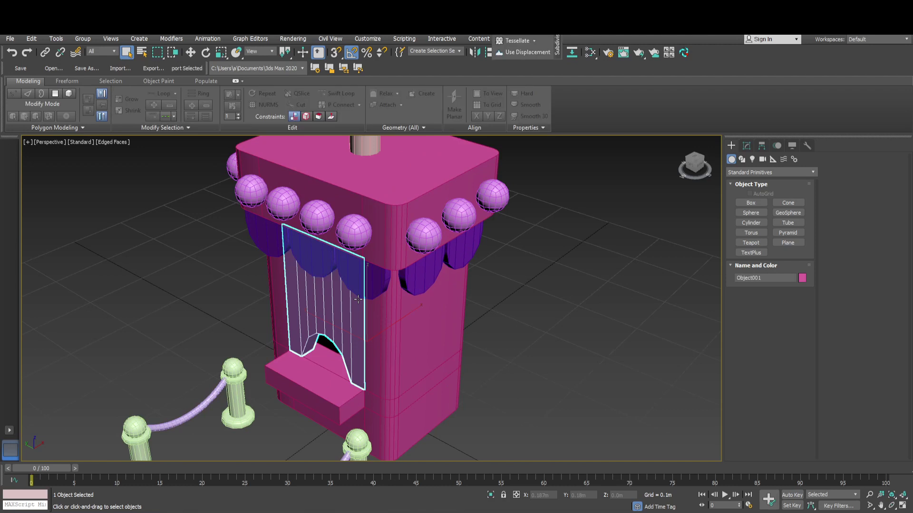
Rename the existing Standard material "Boath Material" and assign it to all the booth and rope-barrier objects
scroll(472, 319, down, 3)
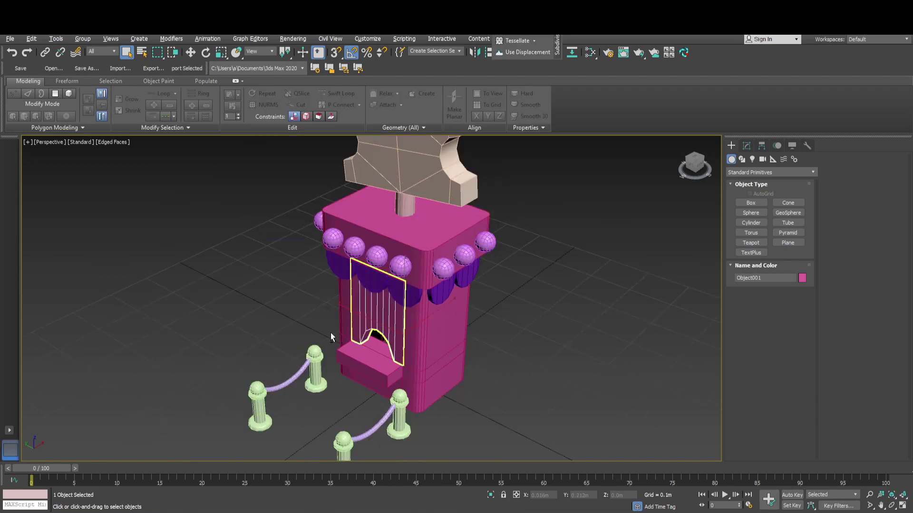
alt+middle_drag(329, 334, 351, 331)
scroll(512, 258, down, 3)
drag(529, 161, 198, 455)
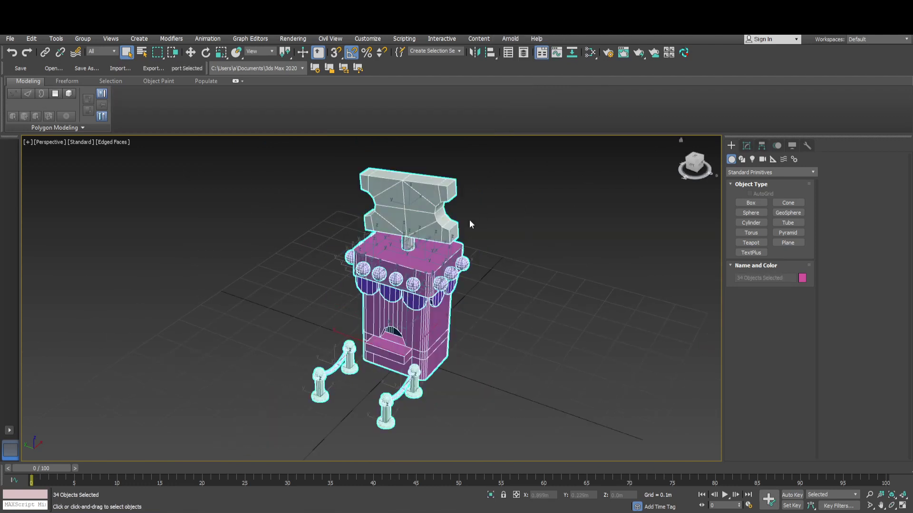
key(m)
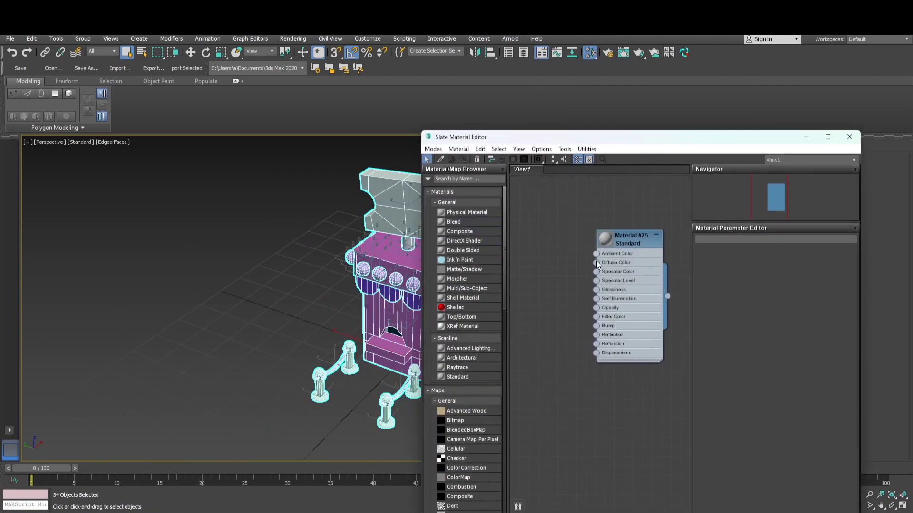
double_click(627, 273)
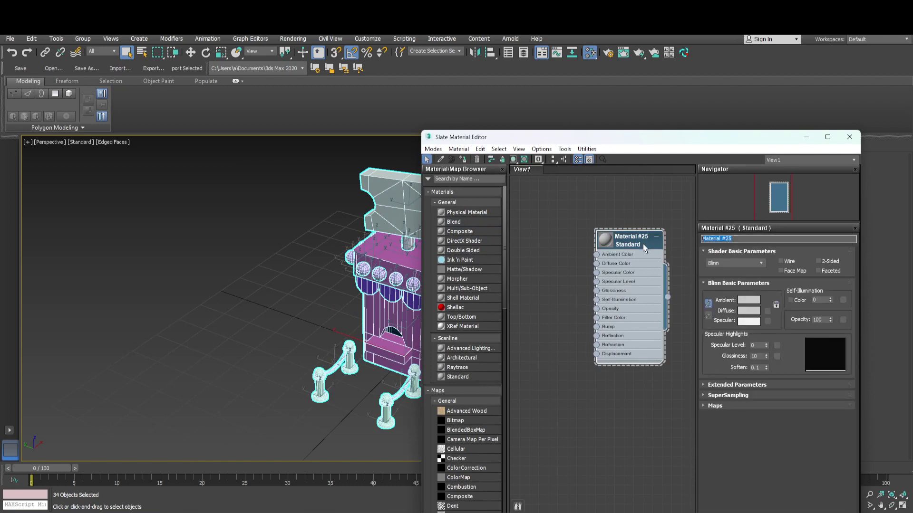
text(Boath Material)
key(Return)
drag(668, 297, 403, 274)
click(431, 292)
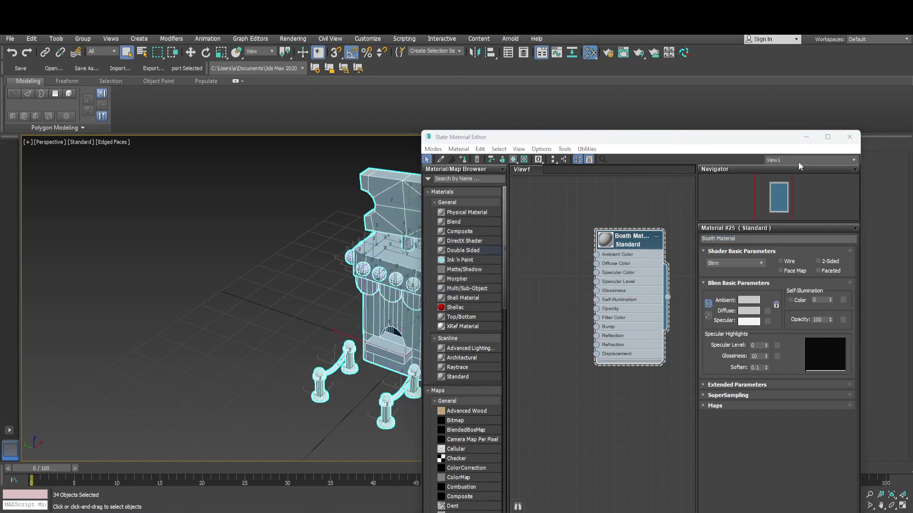
click(850, 137)
Apply an Unwrap UVW modifier to all selected objects and inspect their combined layout in the UV editor
click(746, 146)
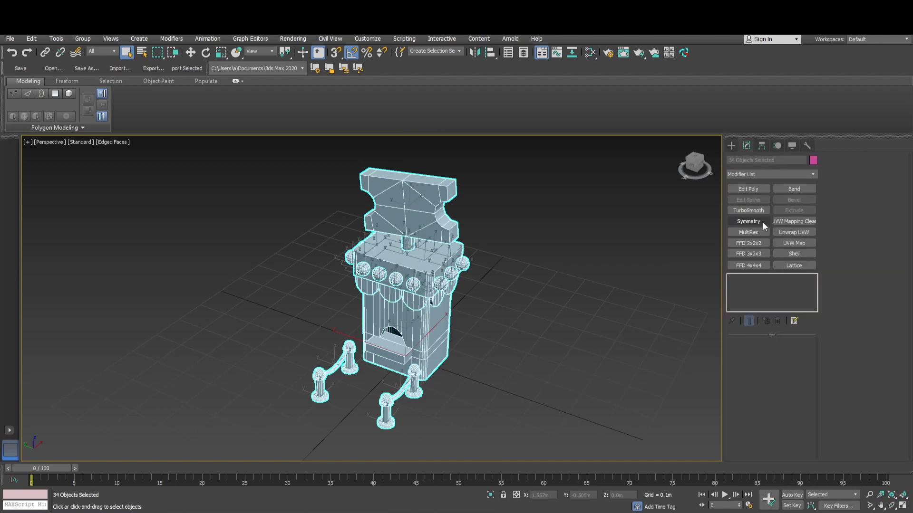
click(782, 233)
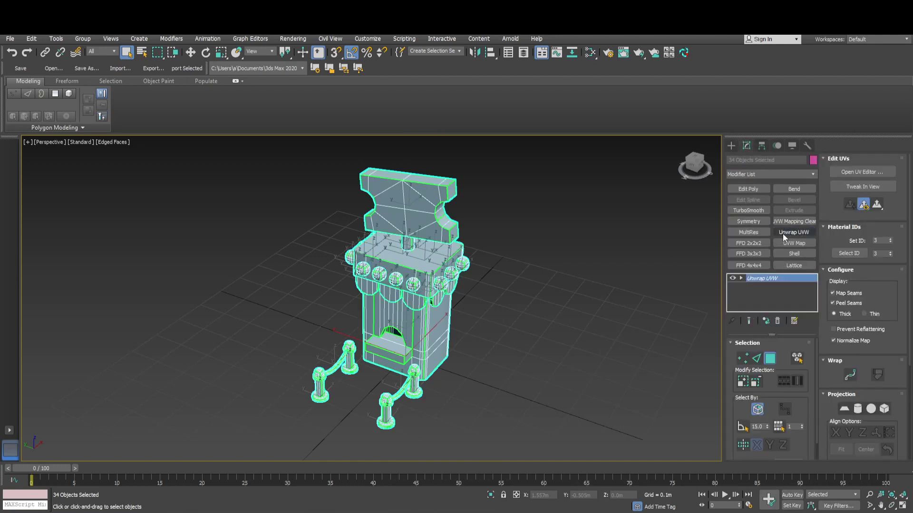
click(867, 171)
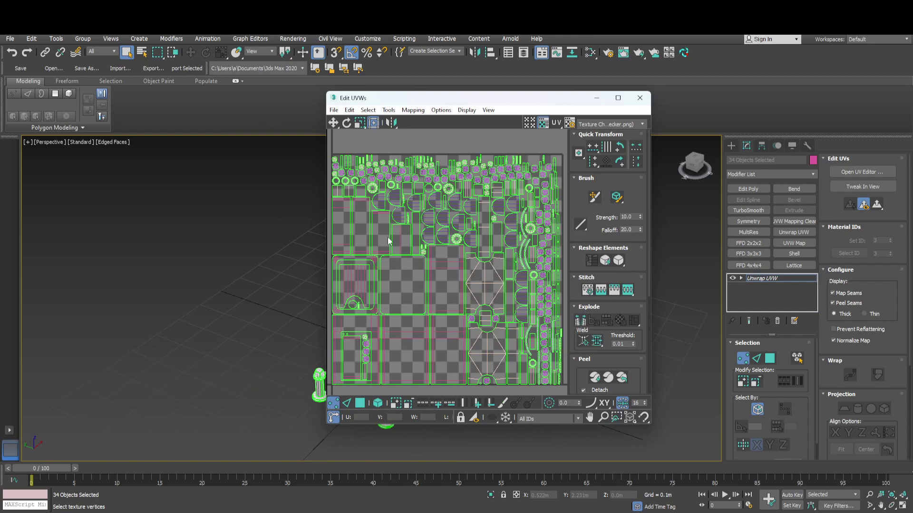
scroll(391, 242, down, 4)
scroll(400, 247, up, 2)
drag(345, 174, 563, 359)
key(3)
drag(529, 160, 360, 389)
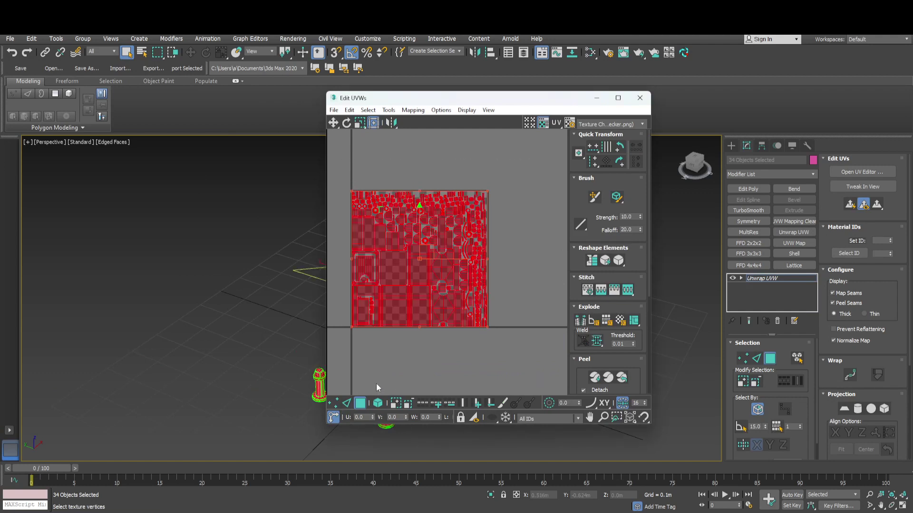
click(421, 375)
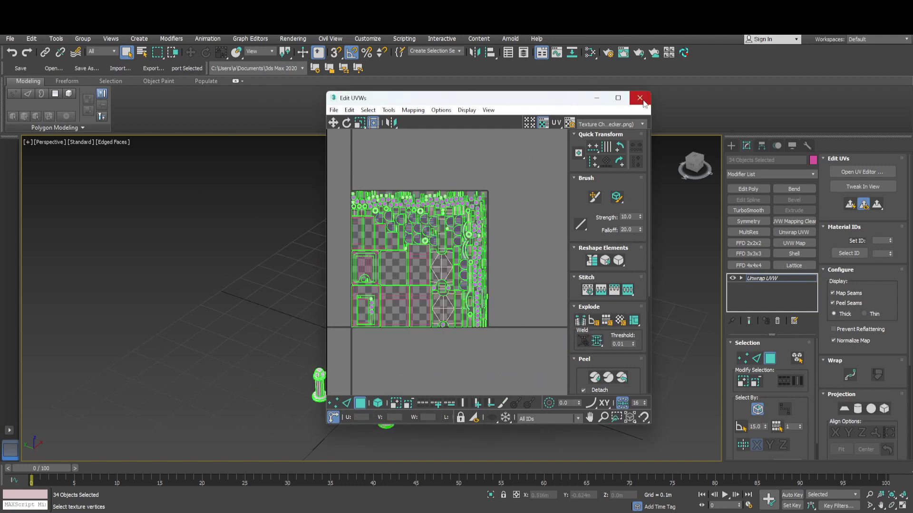
Preview the checker pattern on the unwrapped booth objects, and close the UV editor
click(610, 124)
click(612, 140)
drag(547, 105, 833, 139)
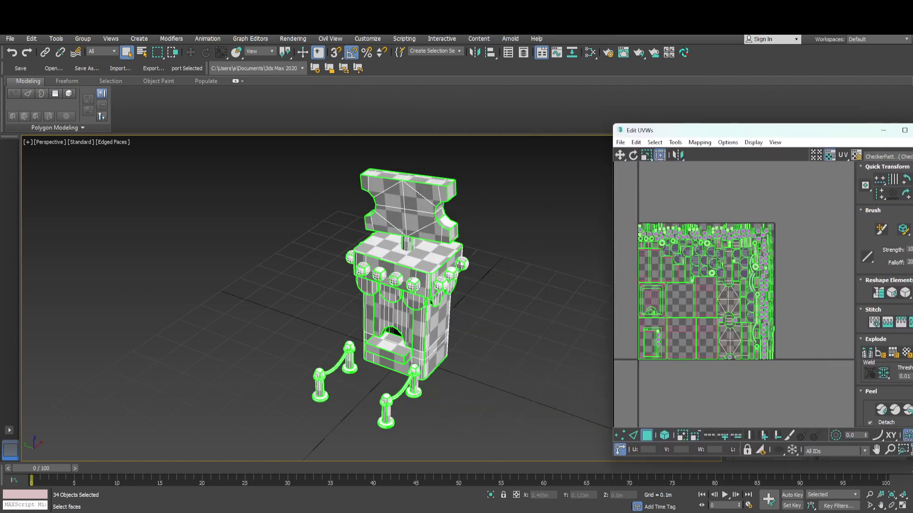
drag(703, 130, 381, 115)
click(604, 115)
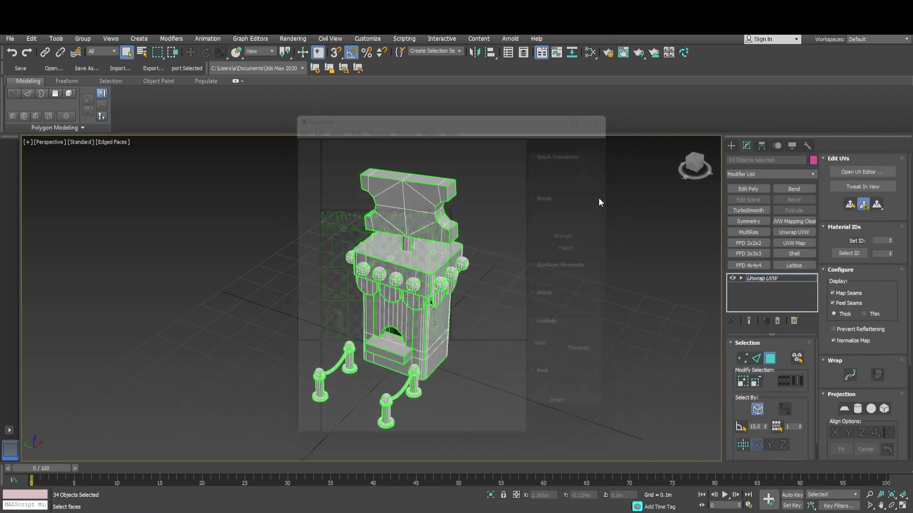
Convert all the unwrapped booth objects to Editable Poly and clear the selection
right_click(416, 201)
mouse_move(432, 297)
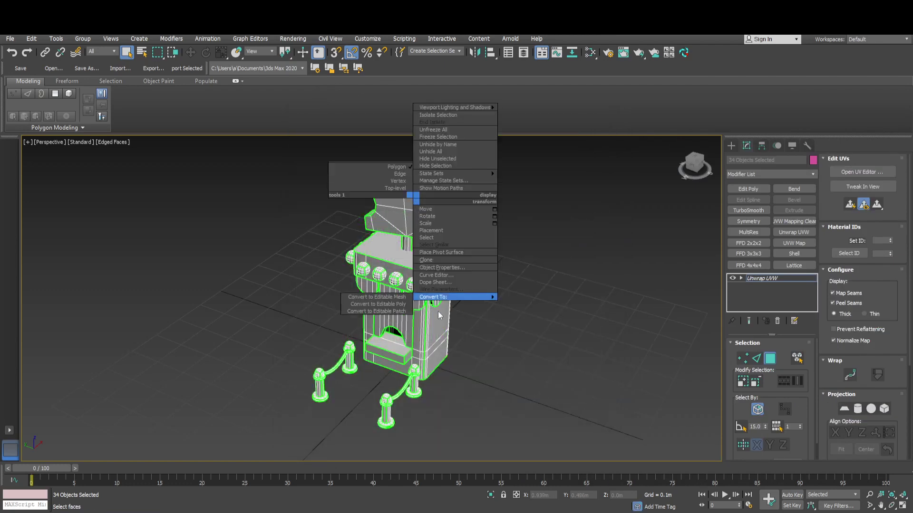
click(399, 304)
click(563, 257)
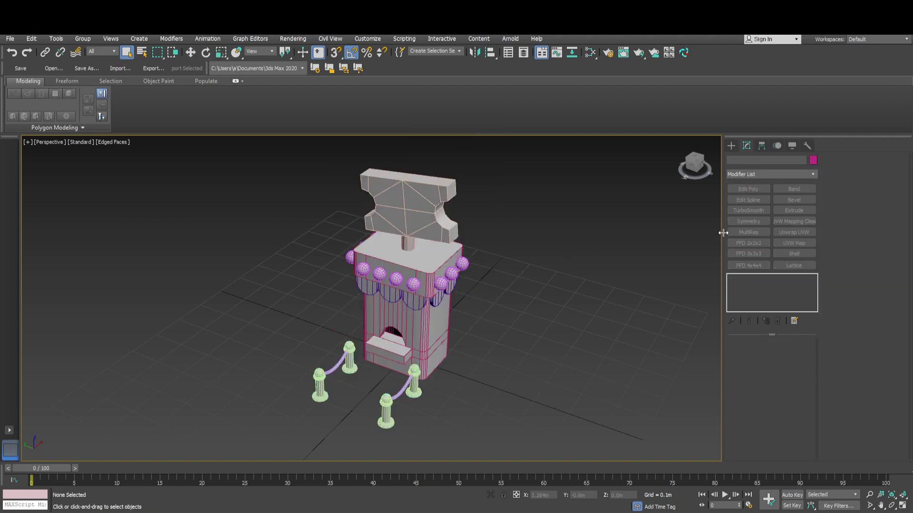
Create a ground plane of about 1.023 m by 1.023 m beneath the booth and barriers
click(731, 146)
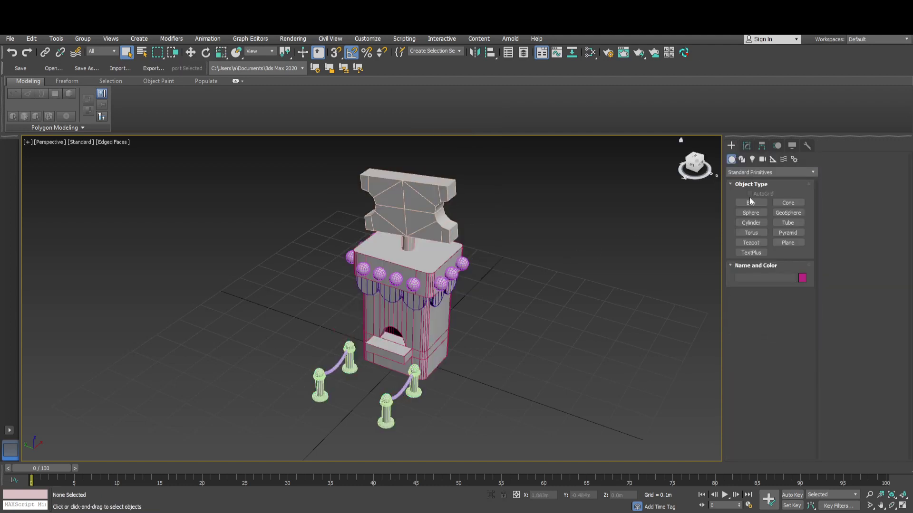
click(787, 242)
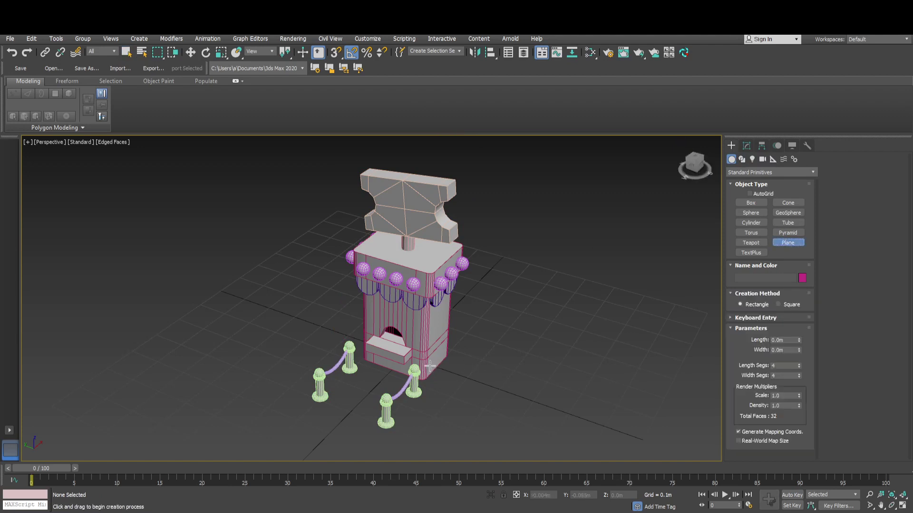
drag(437, 369, 613, 430)
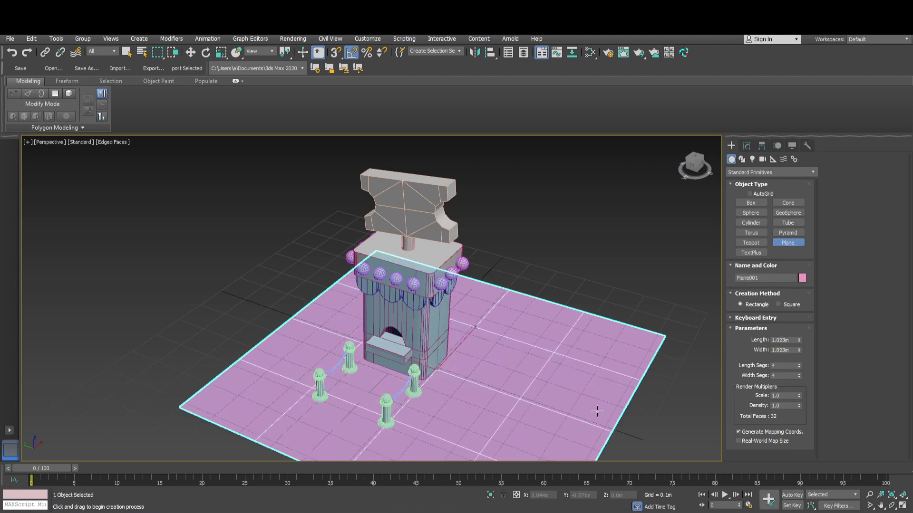
Center the ground plane on the world origin by resetting its X and Y positions to 0
key(w)
middle_drag(549, 292, 535, 199)
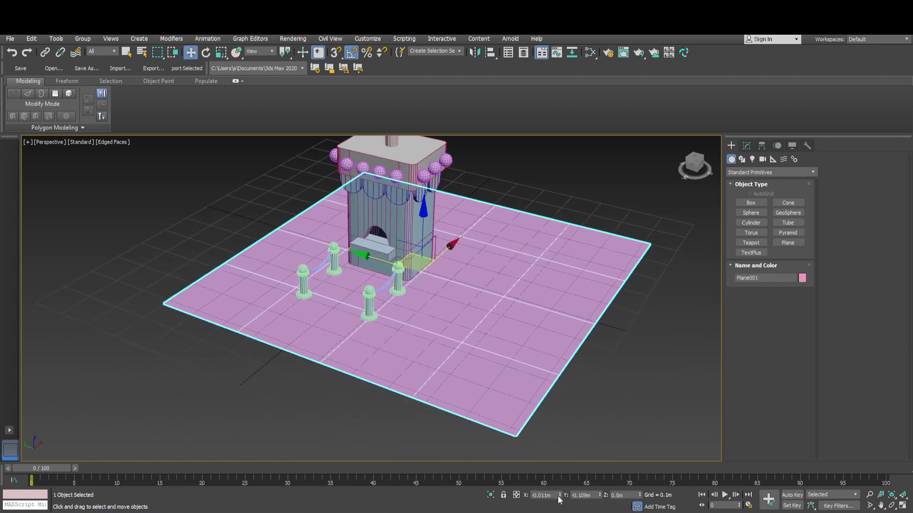
right_click(561, 496)
right_click(597, 494)
right_click(599, 495)
alt+middle_drag(529, 337, 527, 353)
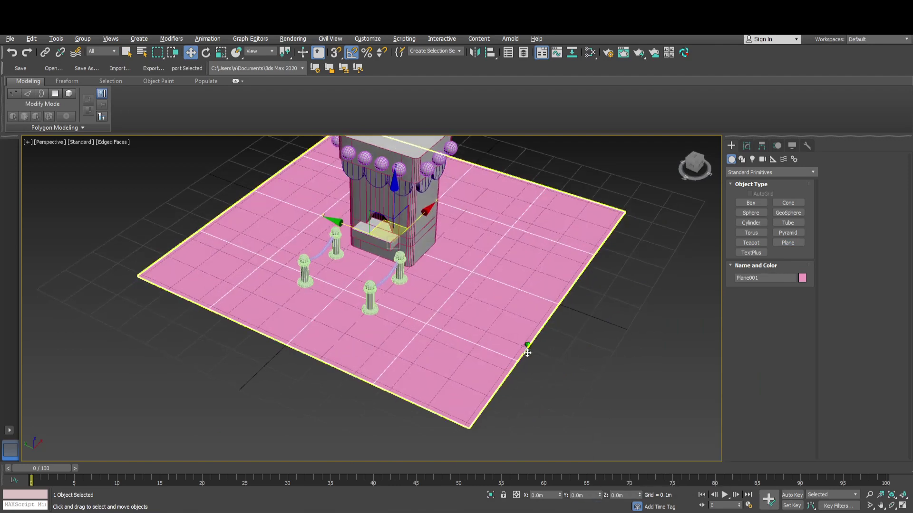
right_click(485, 226)
Reduce the ground plane to one length and one width segment, and add TurboSmooth with 0 iterations
click(748, 146)
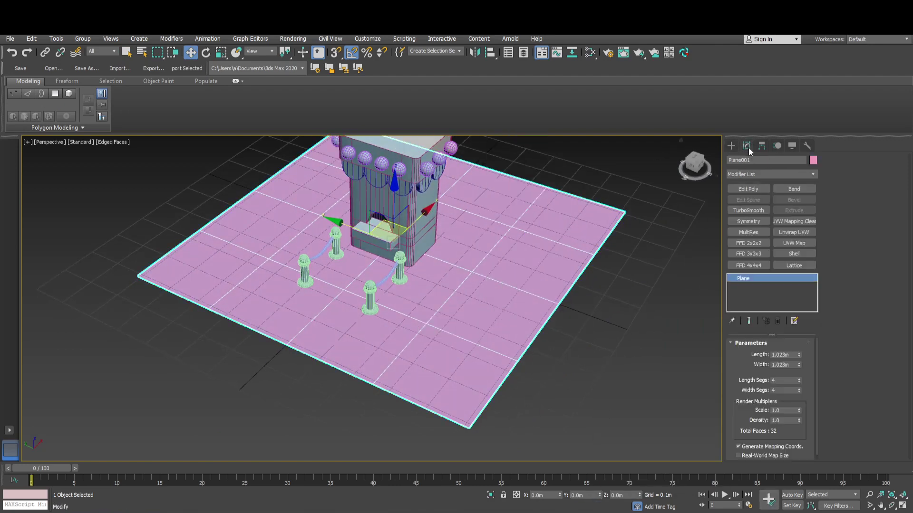
drag(799, 381, 803, 389)
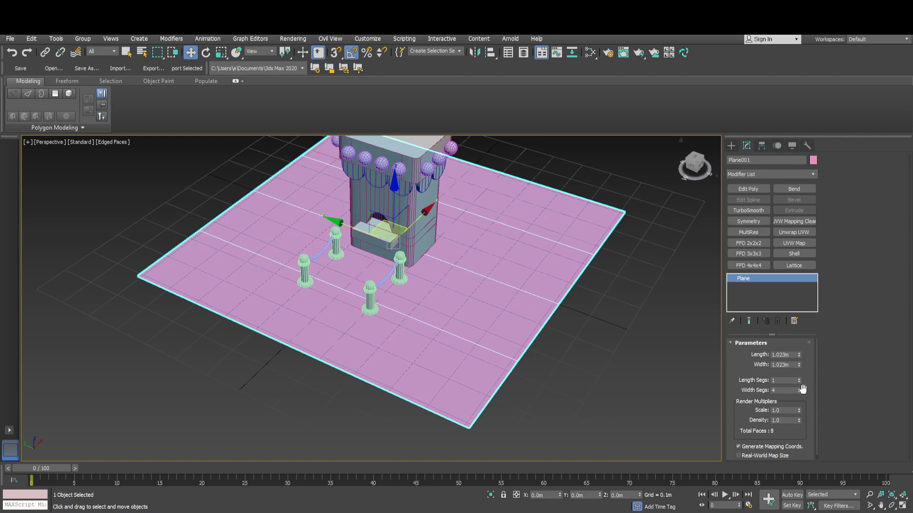
click(748, 210)
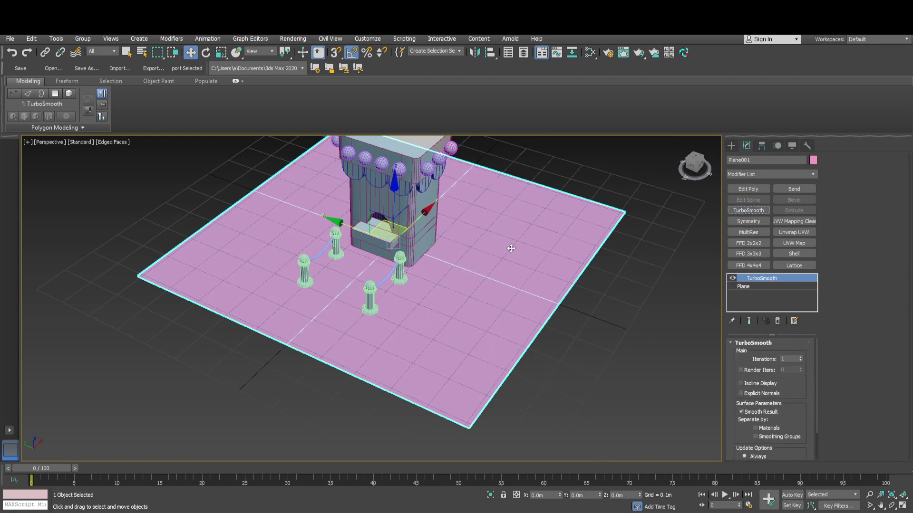
right_click(797, 361)
click(800, 361)
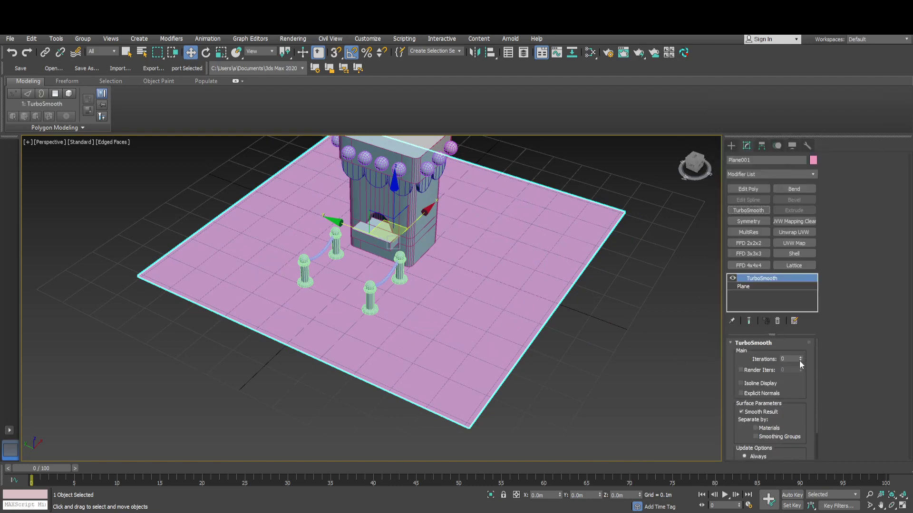
Convert the ground plane to Editable Poly
scroll(459, 302, down, 5)
scroll(475, 244, up, 2)
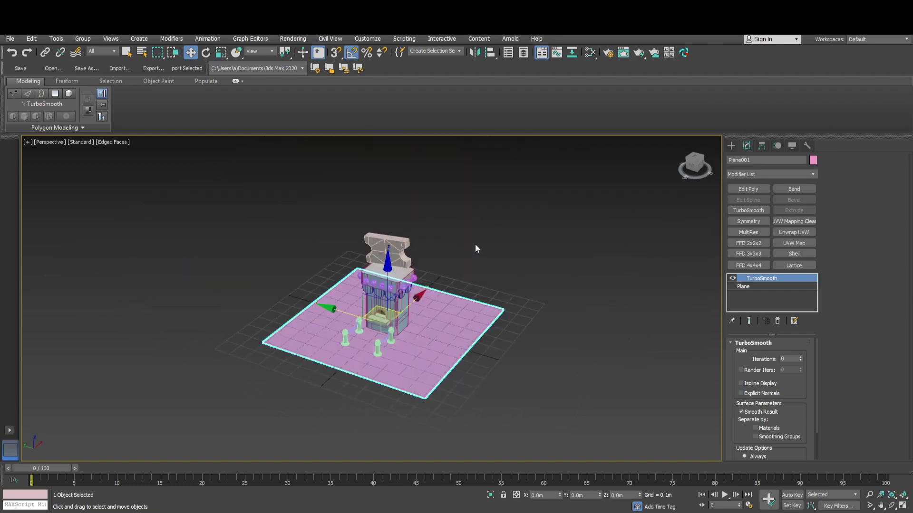
right_click(440, 303)
mouse_move(458, 401)
click(426, 403)
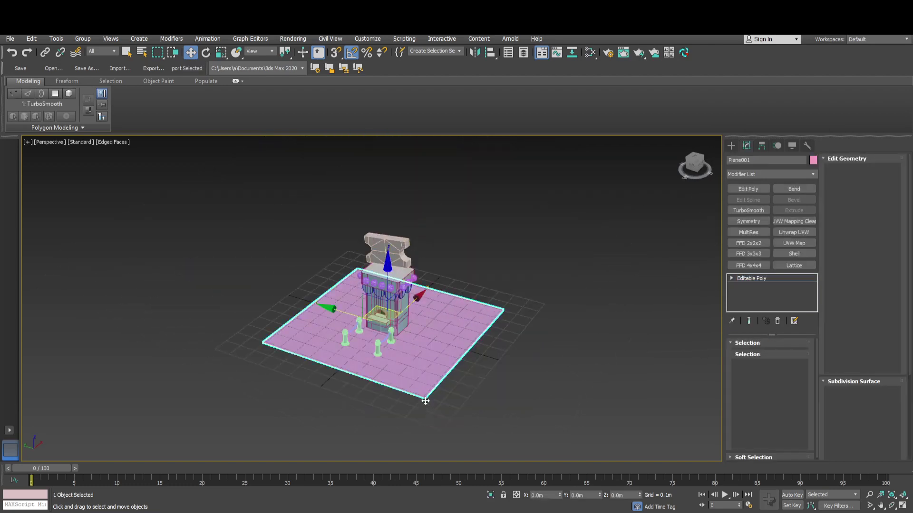
Add a new Standard material in the material editor and assign it to the ground plane
key(m)
middle_drag(553, 383, 584, 275)
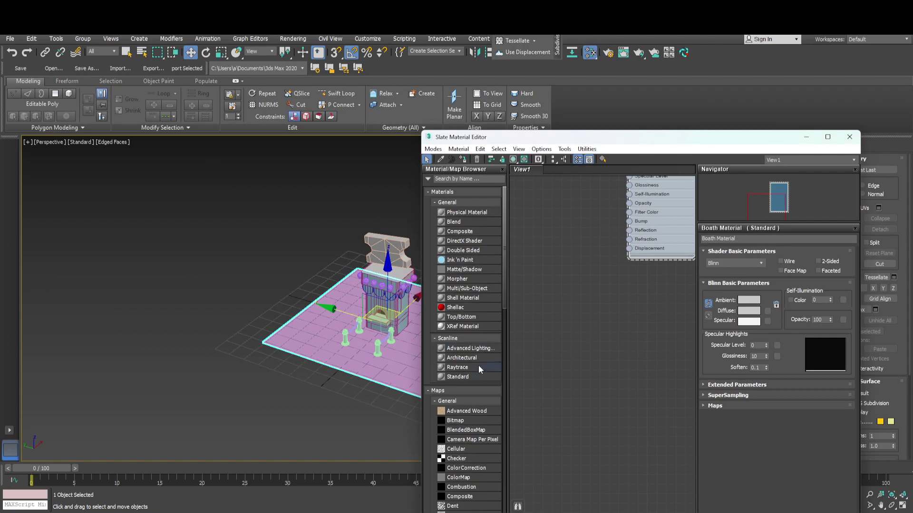
drag(458, 377, 540, 330)
drag(602, 393, 411, 375)
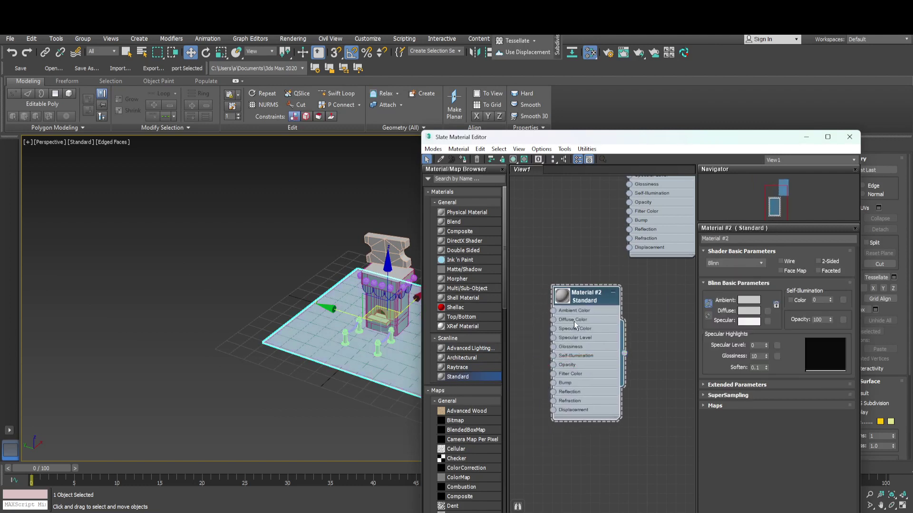
Name the ground plane's material "Ground" and close the material editor
click(735, 242)
text(Ground)
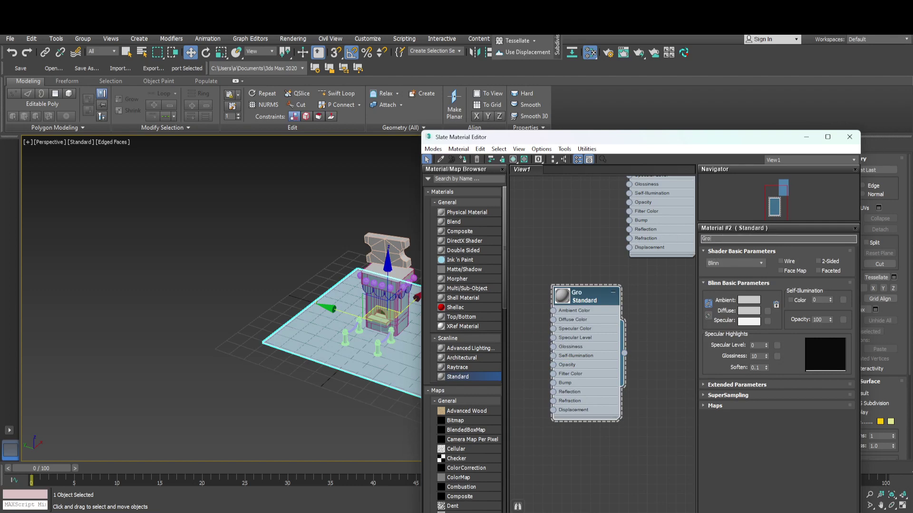
key(Return)
click(849, 137)
Hide the ground plane, leaving only the booth and rope barriers displayed
click(509, 281)
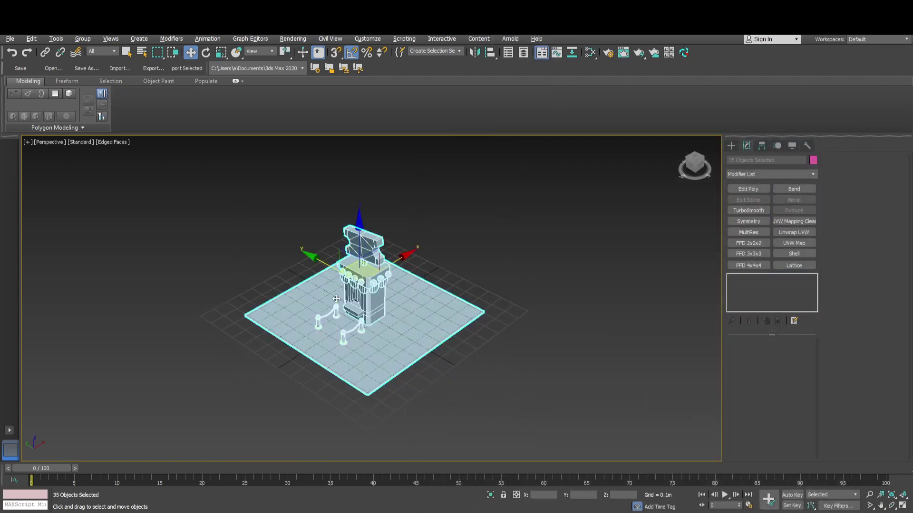
scroll(463, 207, up, 3)
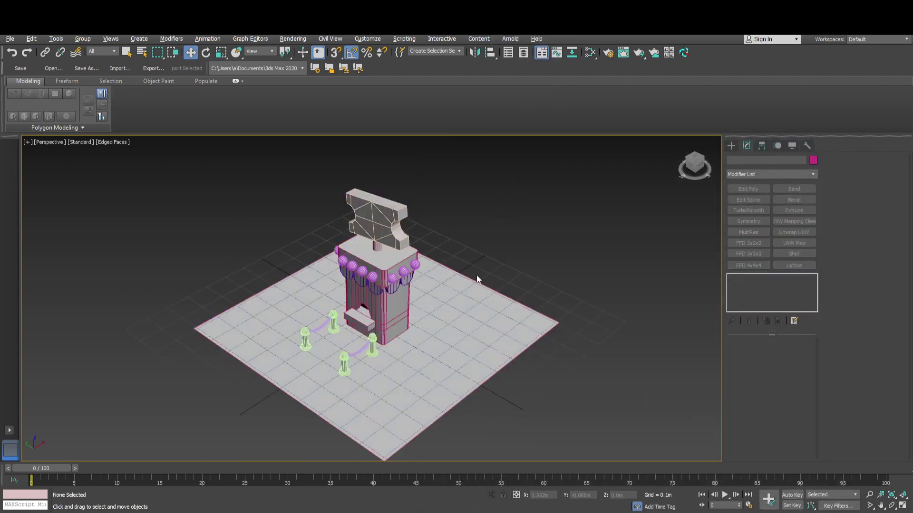
click(448, 311)
right_click(448, 311)
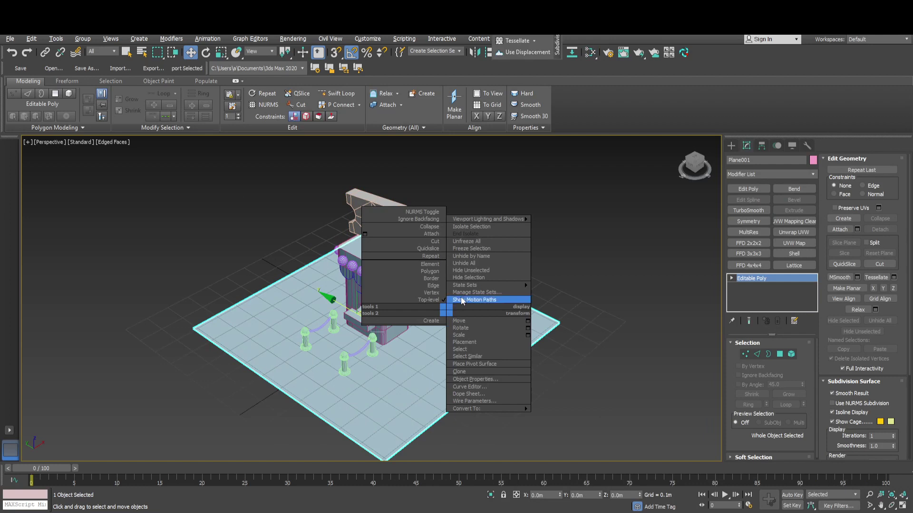
click(486, 278)
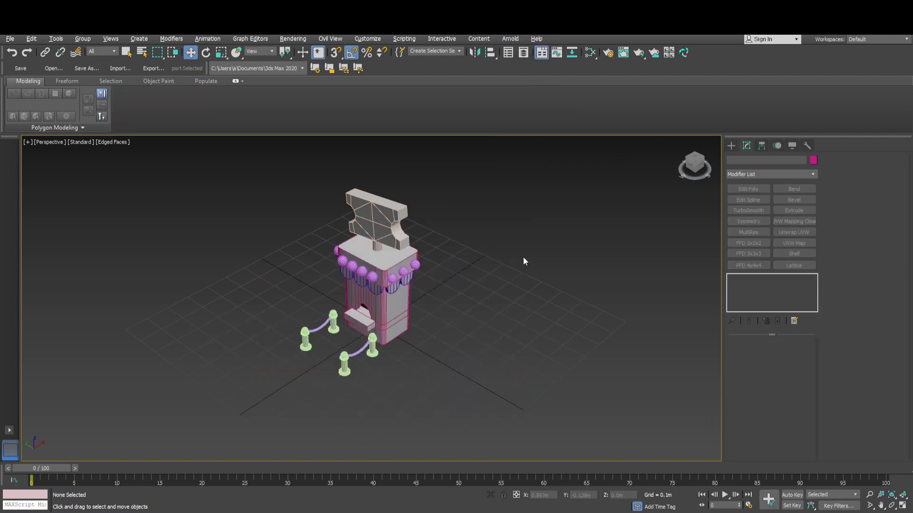
Attach every object in the attach list, down to Arc001, to the main booth body
click(397, 332)
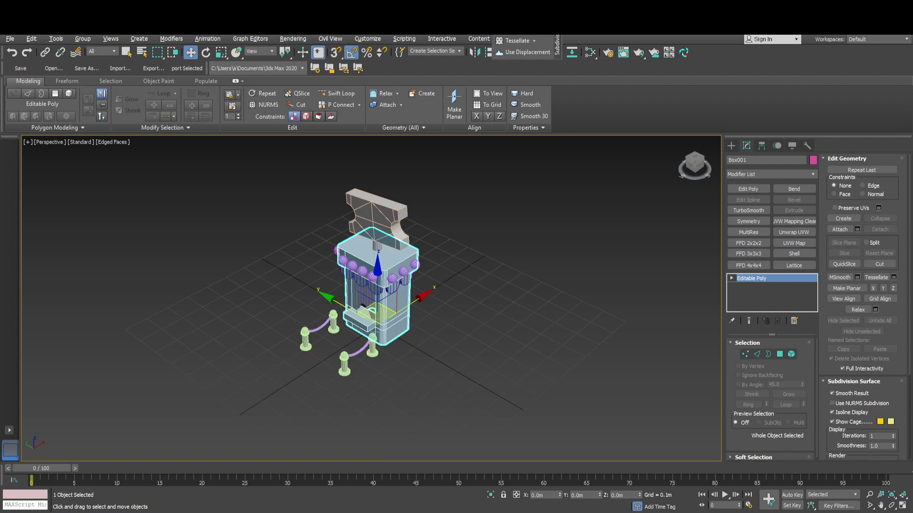
drag(0, 162, 657, 161)
click(597, 216)
scroll(592, 292, down, 4)
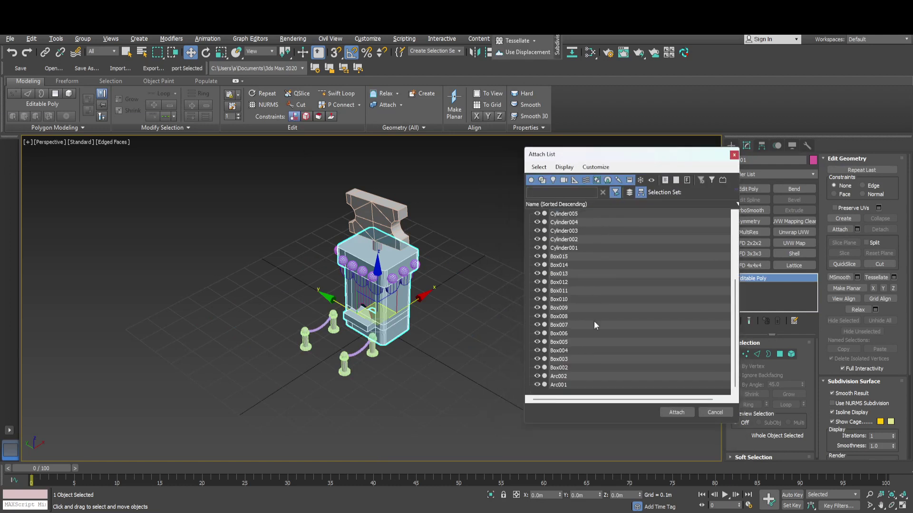
shift+click(569, 383)
click(675, 412)
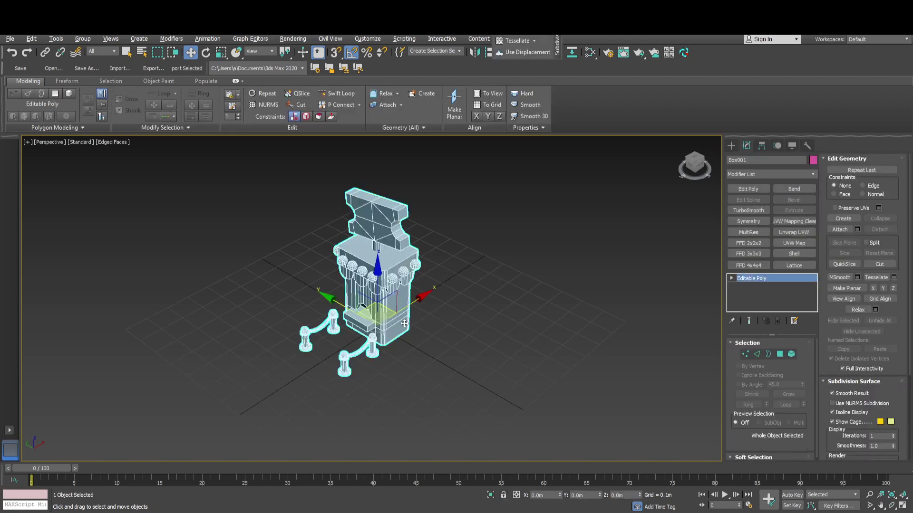
Unhide all hidden objects in the scene to bring back the ground plane
right_click(398, 315)
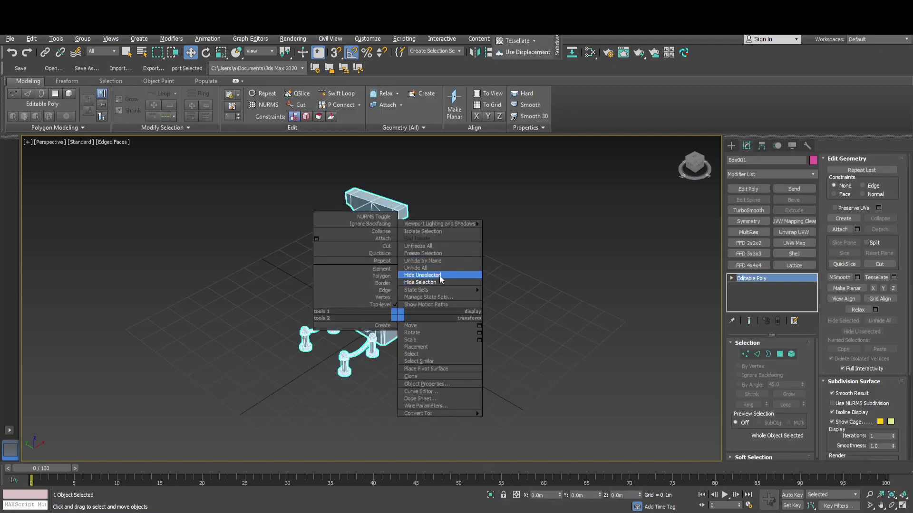
click(415, 267)
click(509, 267)
click(450, 292)
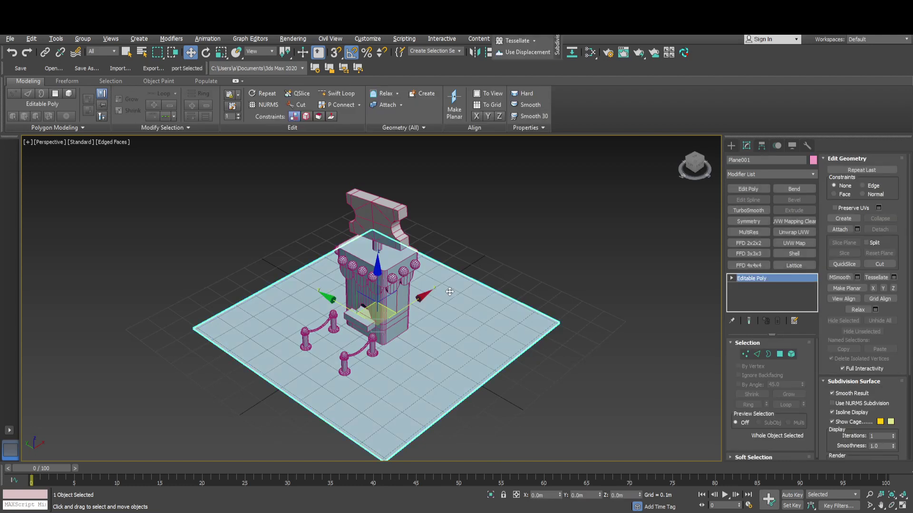
Select the booth and the ground plane together
click(495, 212)
drag(213, 442, 213, 441)
alt+middle_drag(310, 374, 394, 375)
click(422, 288)
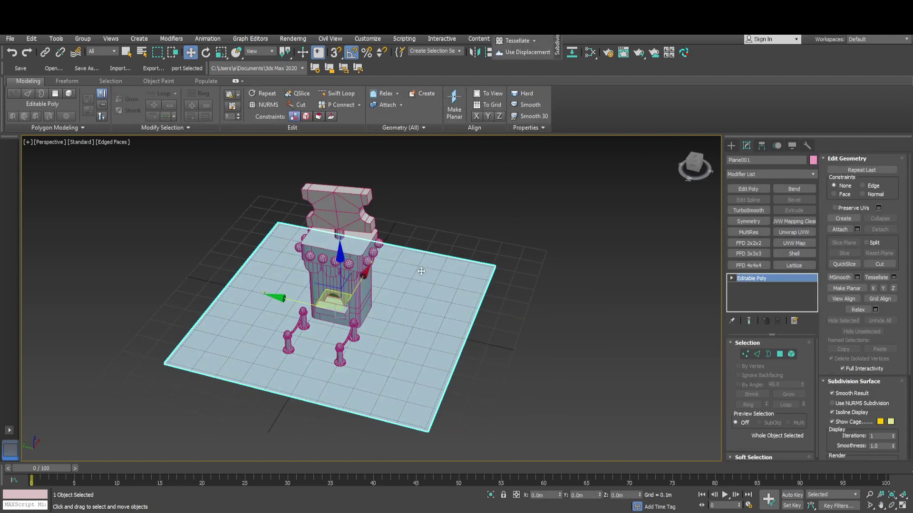
drag(537, 167, 368, 468)
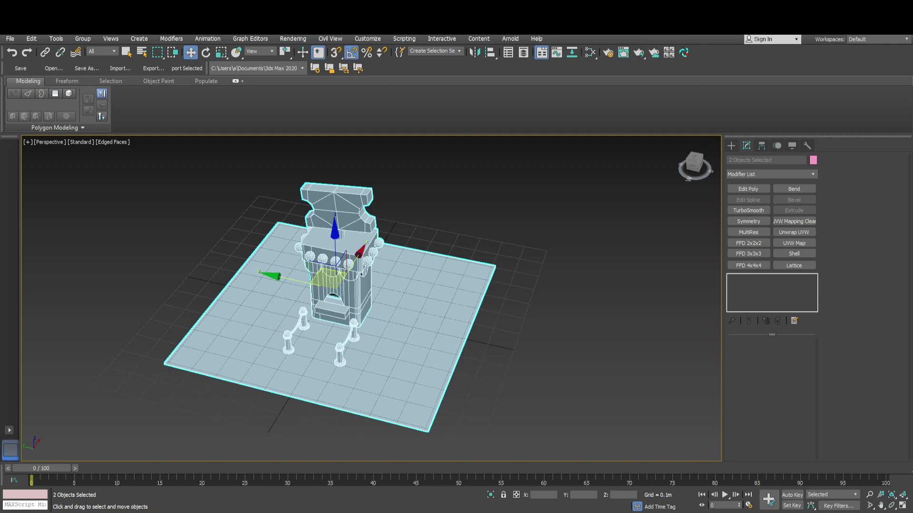
drag(506, 171, 176, 474)
Export the selected booth and ground plane as the FBX file "Counter" in the Lecture 35 folder, keeping the current FBX options
click(185, 69)
key(ctrl+v)
key(Return)
text(c)
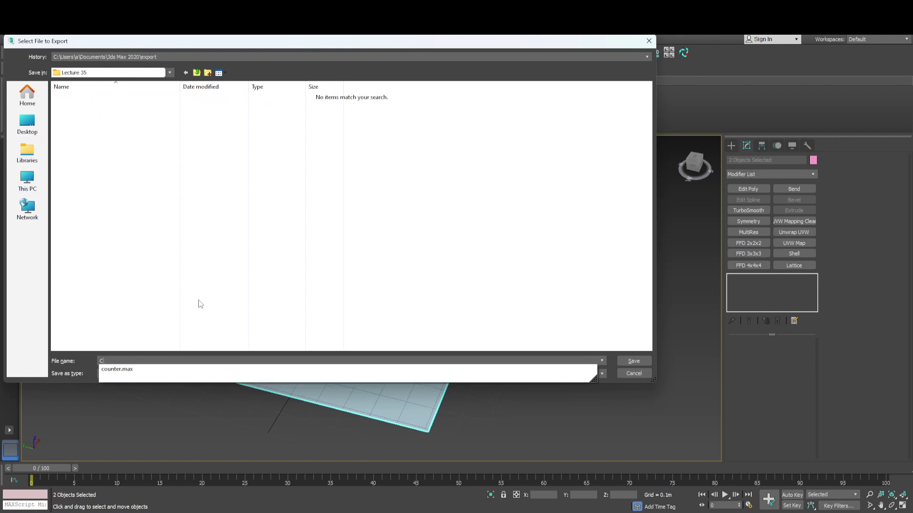
key(Return)
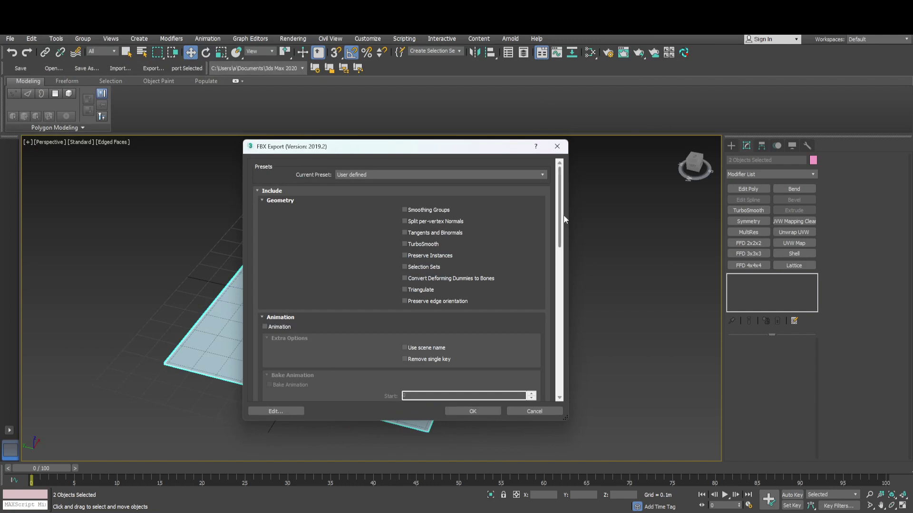
drag(559, 221, 565, 338)
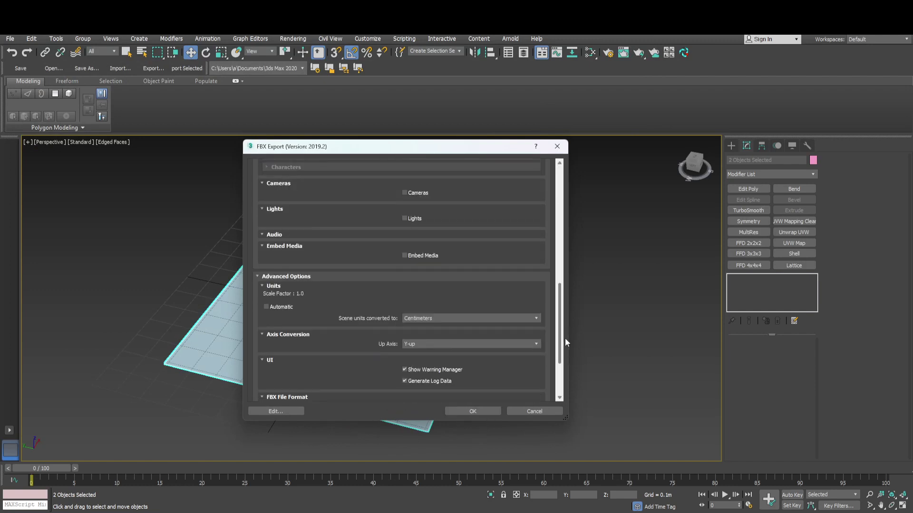
click(471, 405)
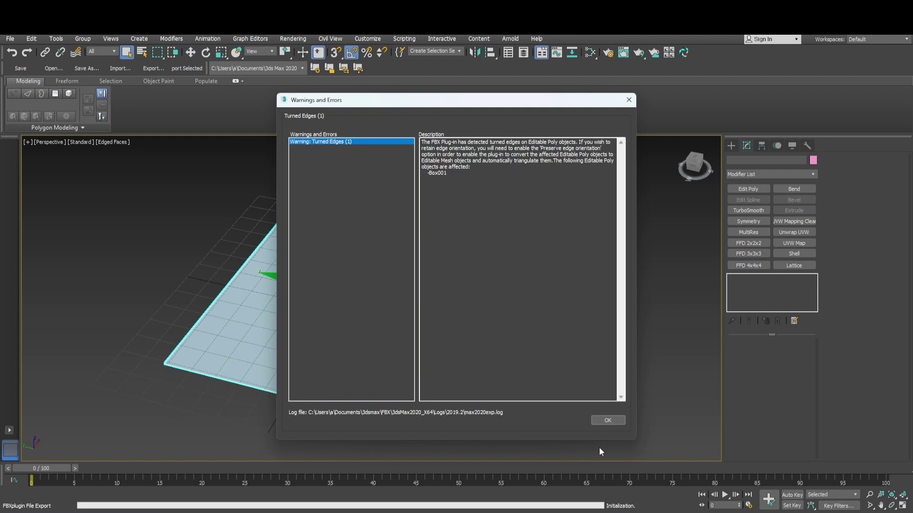
click(609, 419)
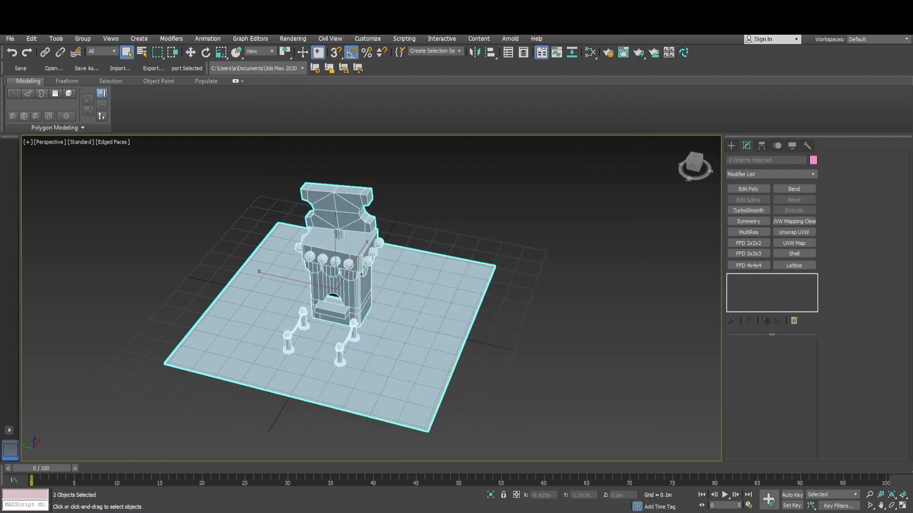
Switch to Substance 3D Painter and create a project from Counter.FBX at 2048 resolution with the DirectX normal map format
mouse_move(666, 512)
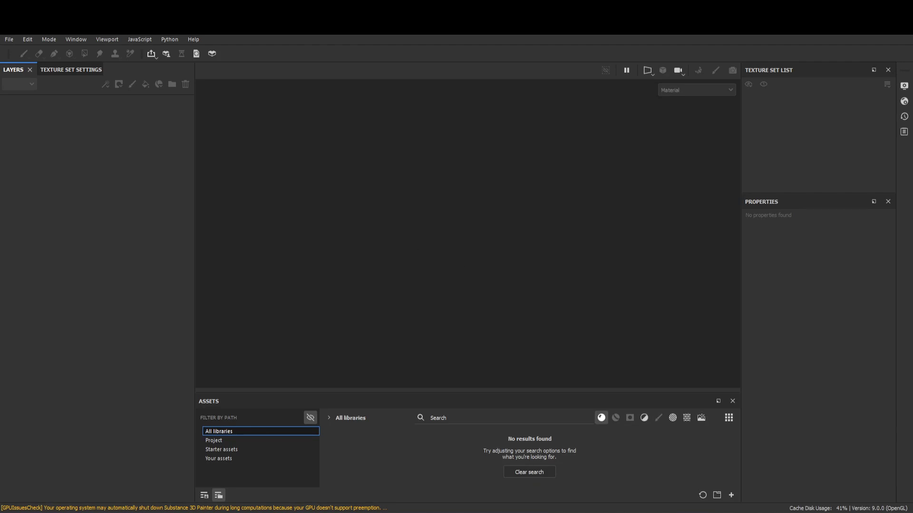
key(ctrl+n)
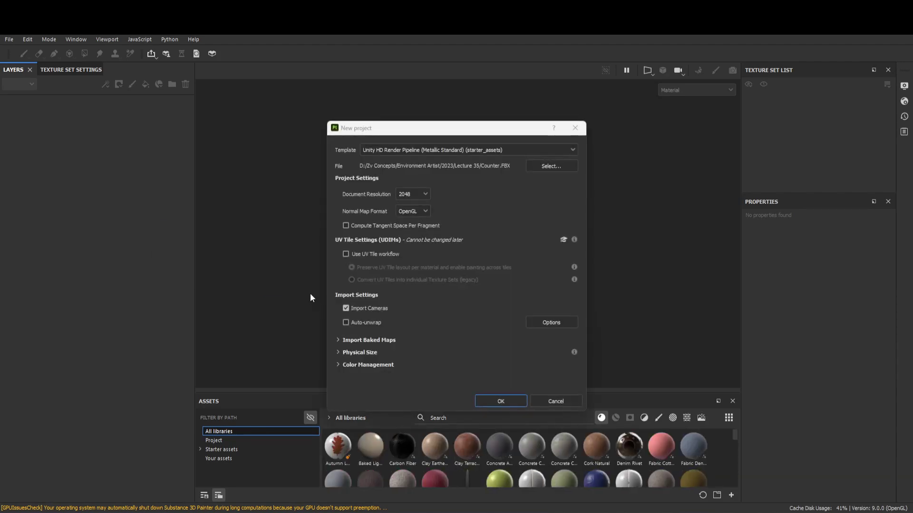
click(418, 211)
click(414, 222)
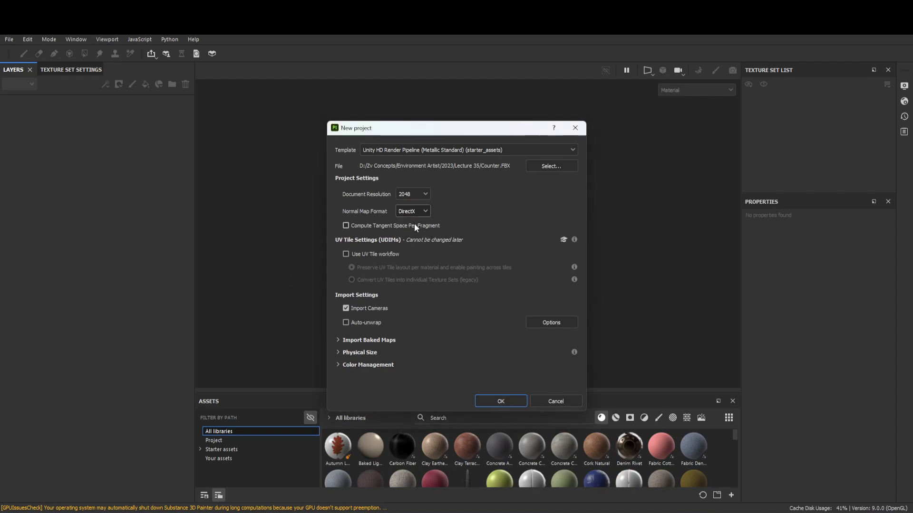
click(495, 399)
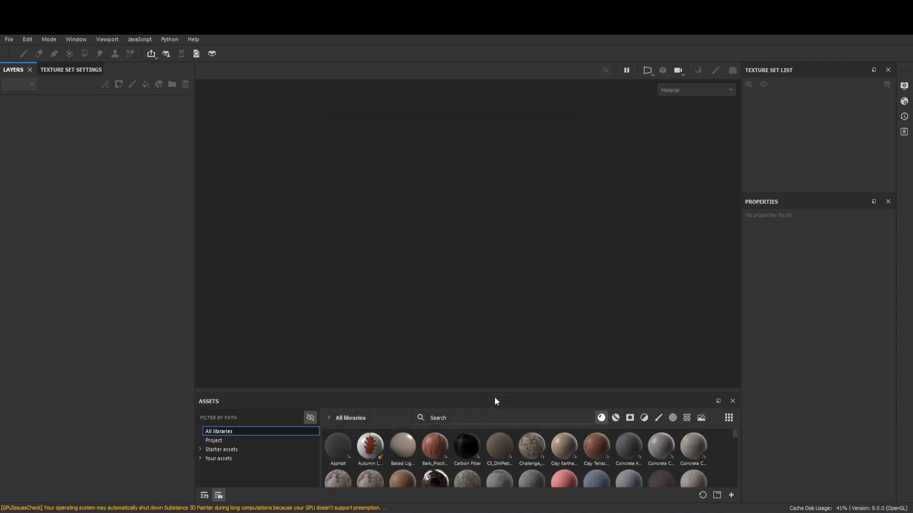
Set the environment map in the display settings to "Soft 1Front 2Backs"
alt+drag(408, 217, 565, 199)
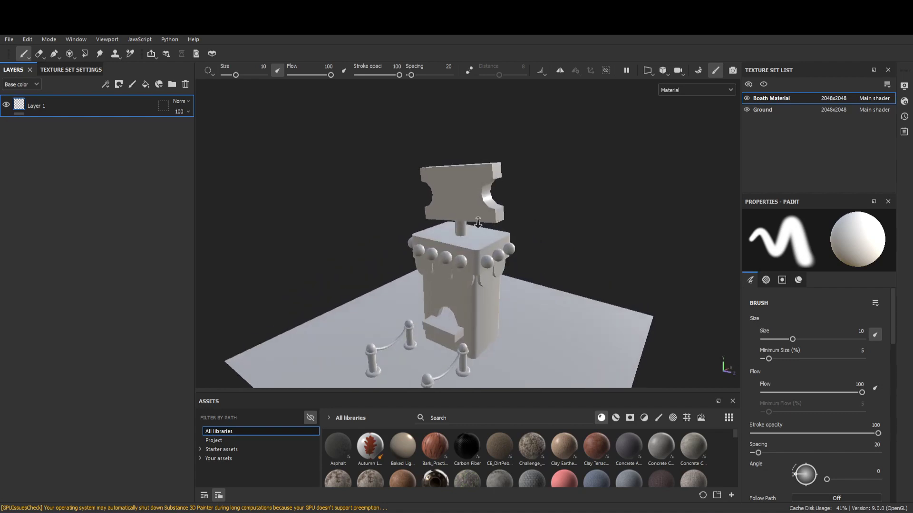
alt+middle_drag(528, 287, 525, 226)
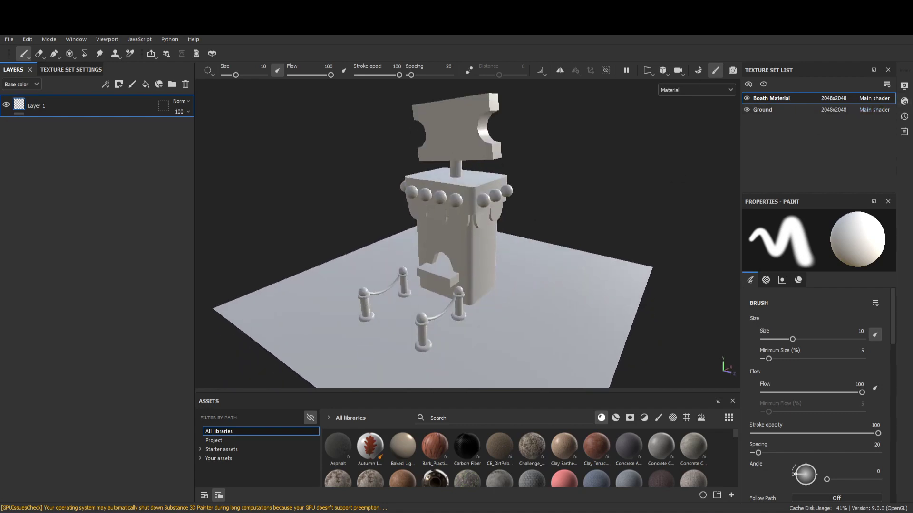
click(904, 101)
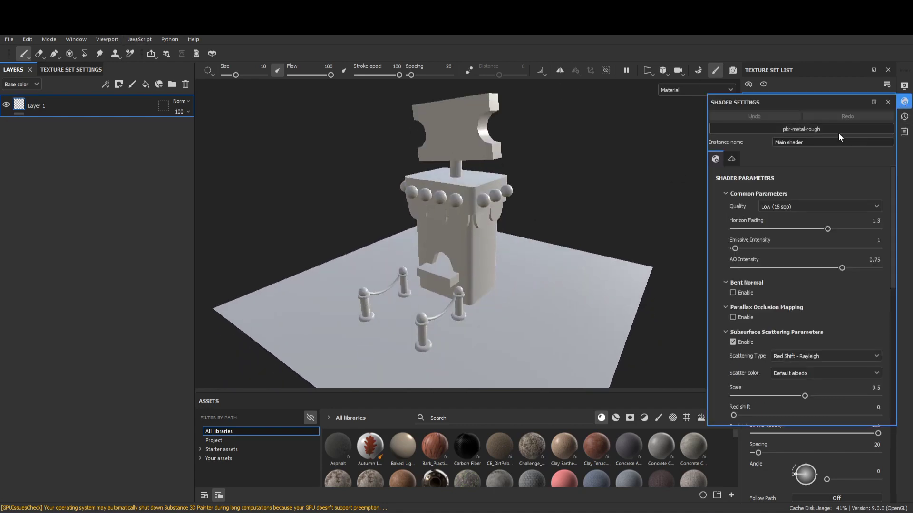
click(904, 88)
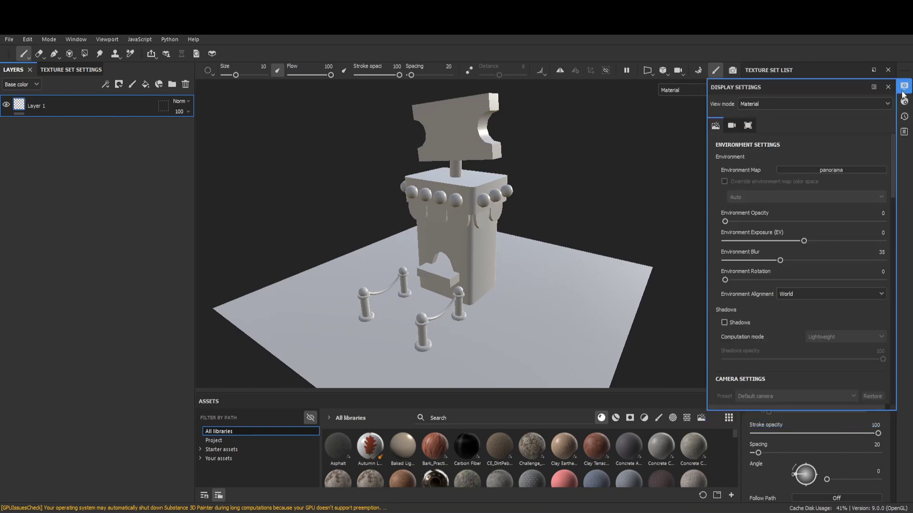
click(834, 170)
click(888, 259)
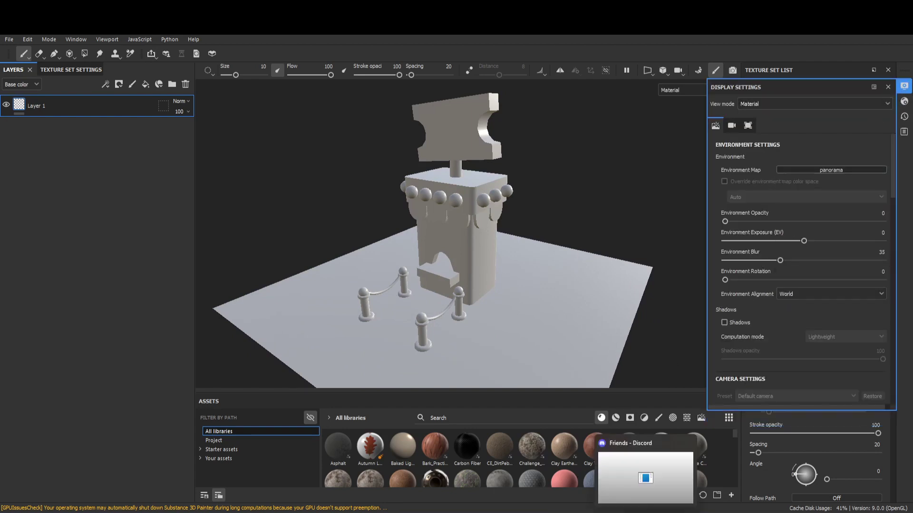
alt+drag(409, 216, 429, 222)
scroll(429, 164, down, 1)
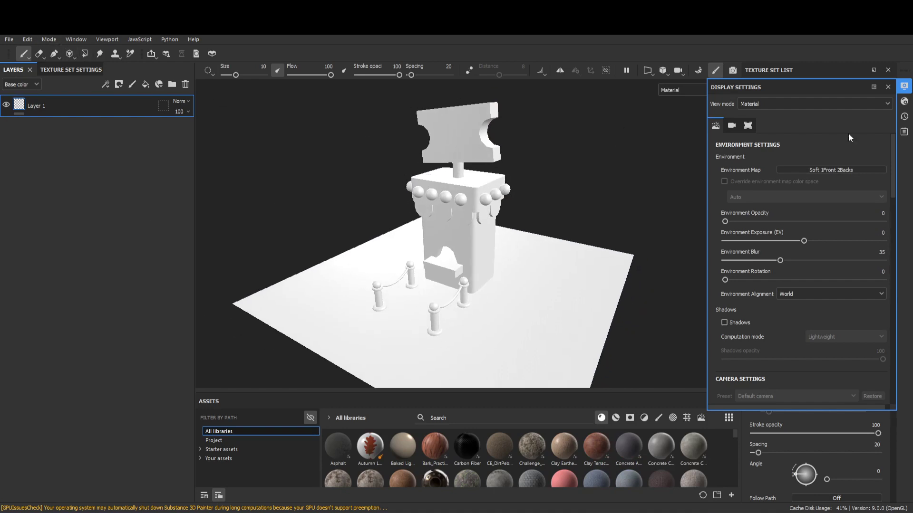
Bake the mesh maps for the booth and ground texture sets at an output size of 2048, and return to painting mode
click(91, 72)
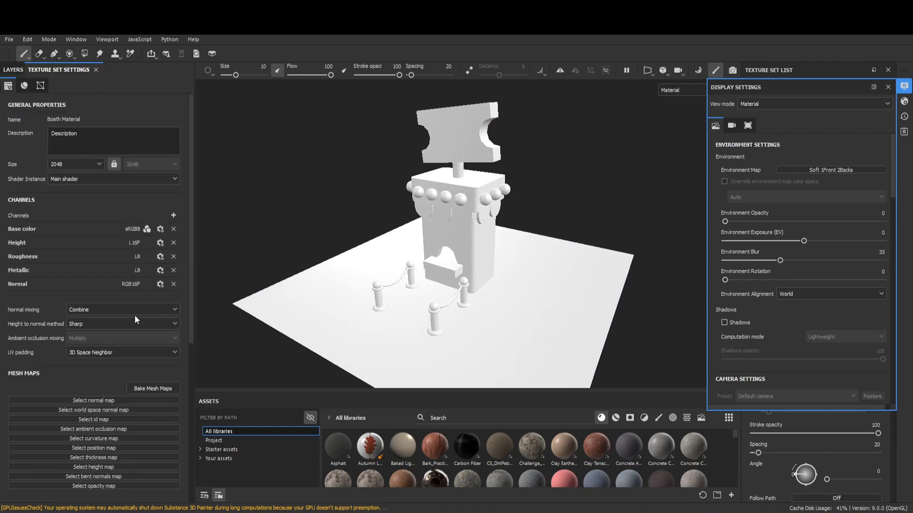
click(151, 393)
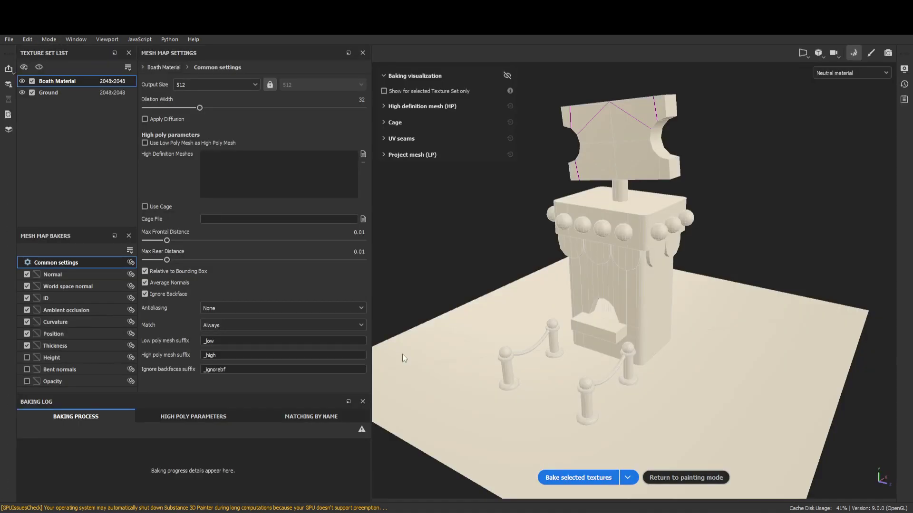
click(226, 86)
click(578, 477)
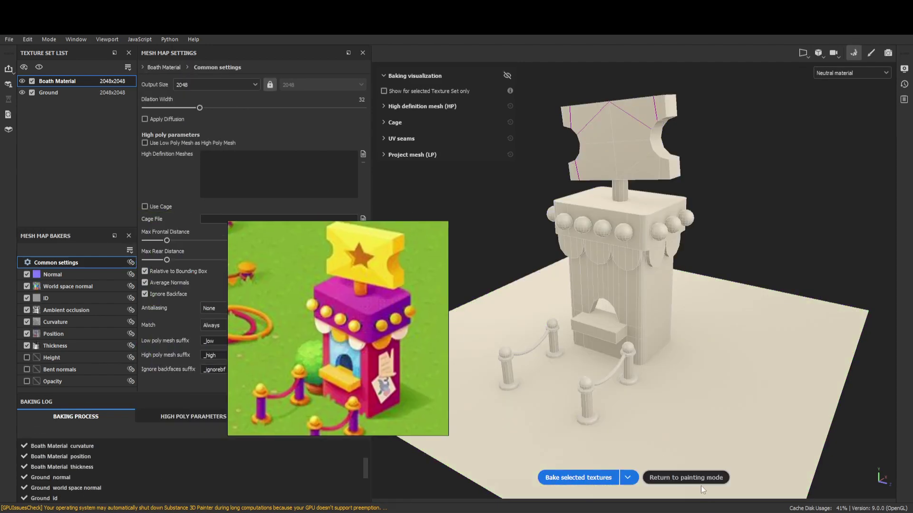
click(708, 478)
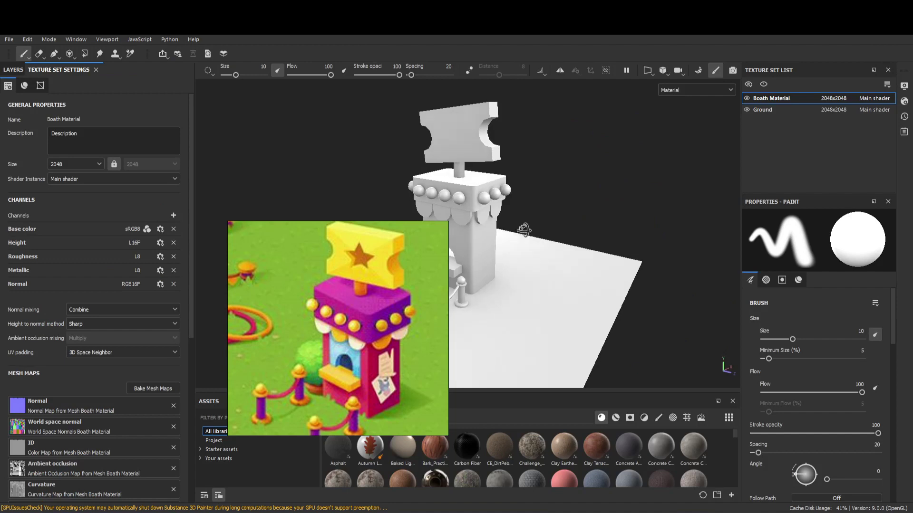
Reposition the ticket booth reference image and switch the viewport to show only the Base color channel
right_drag(370, 276, 279, 287)
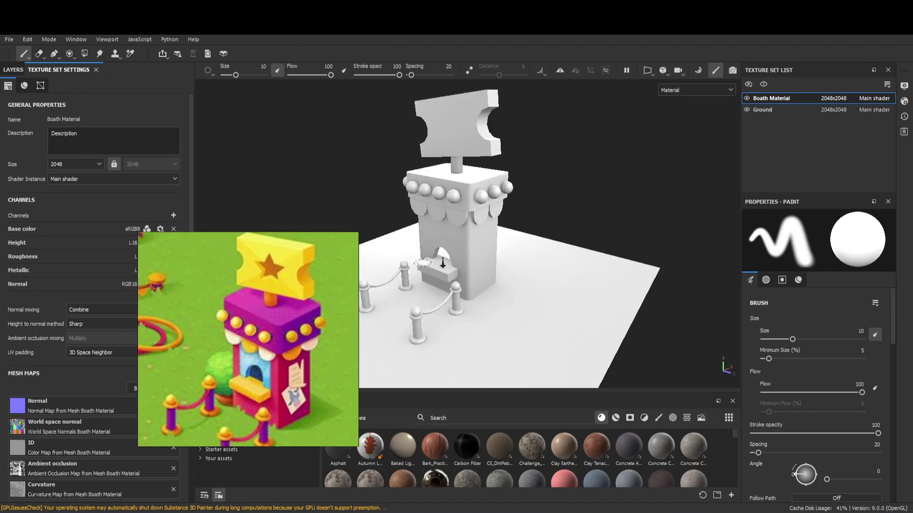
scroll(423, 263, up, 3)
alt+middle_drag(499, 264, 561, 257)
alt+drag(560, 257, 618, 199)
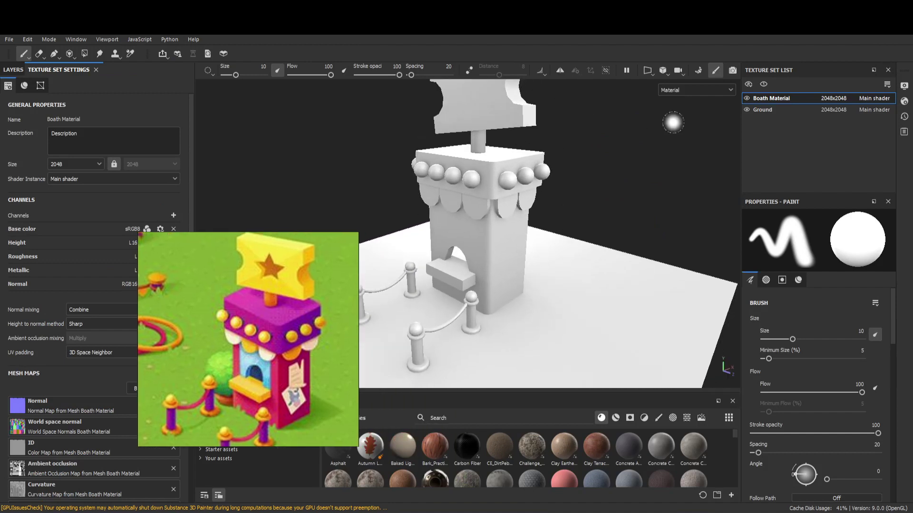
click(673, 91)
click(677, 130)
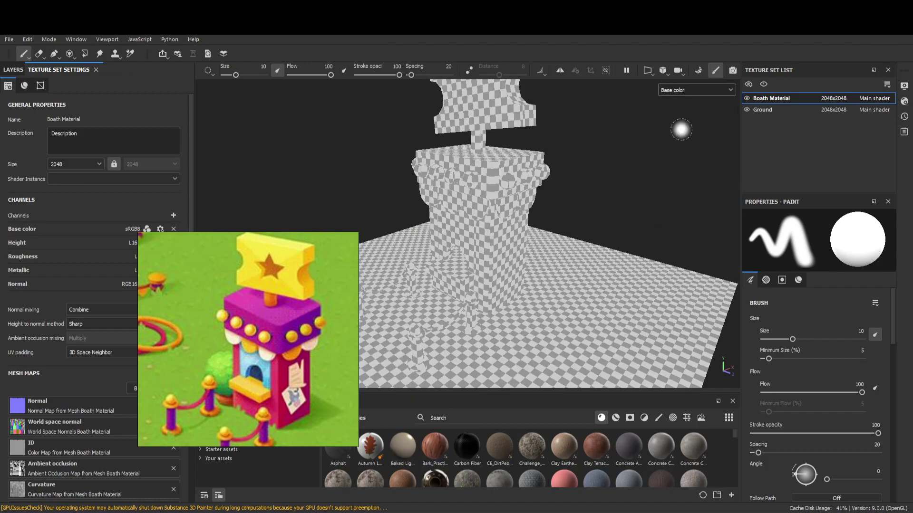
mouse_move(660, 152)
alt+mouse_down()
mouse_move(595, 170)
mouse_move(604, 131)
alt+mouse_up()
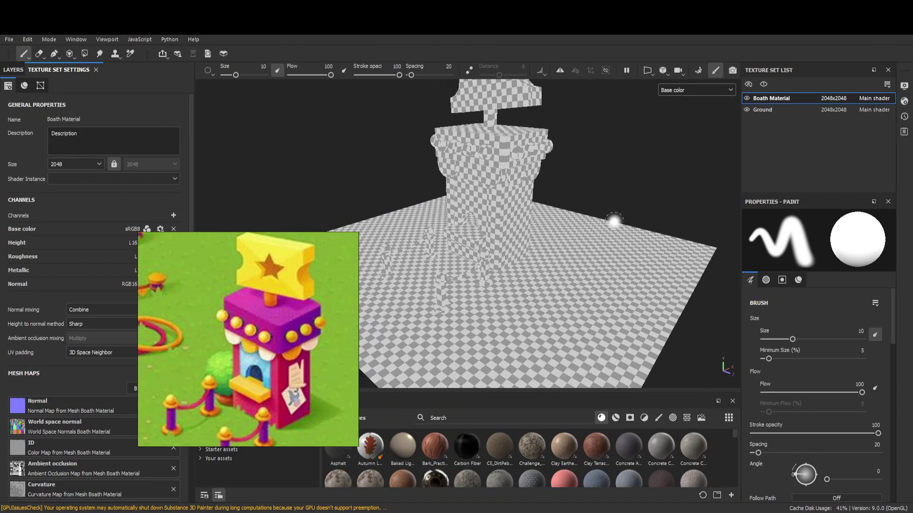
Replace Layer 1 in the Ground texture set with a fill layer whose base color is the grass green from the reference
click(762, 110)
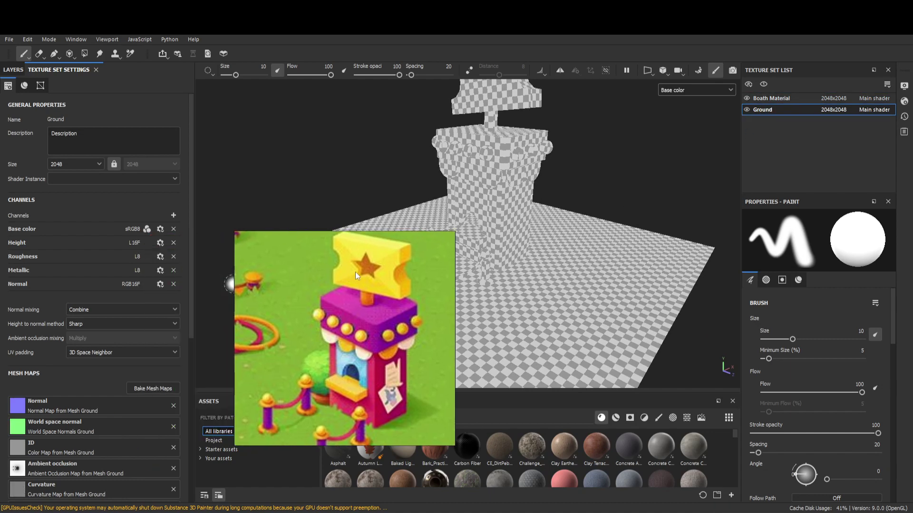
click(13, 69)
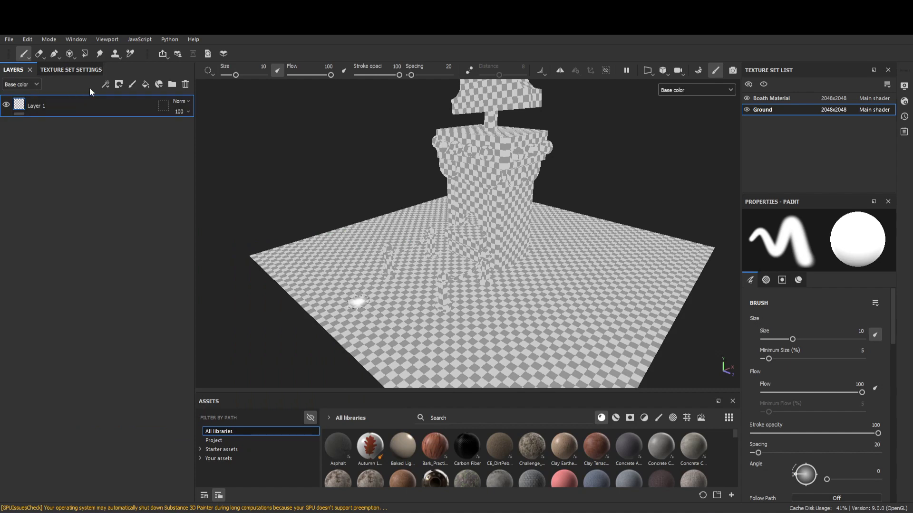
click(186, 85)
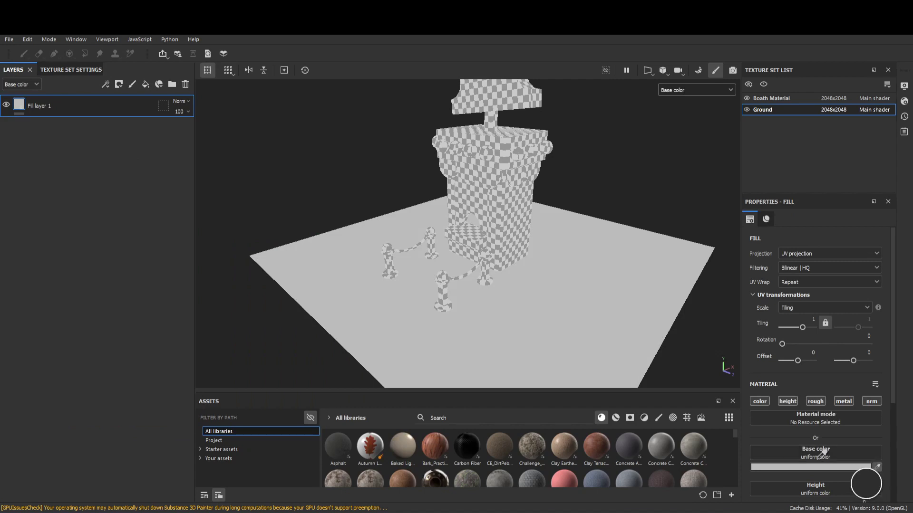
alt+drag(557, 250, 471, 263)
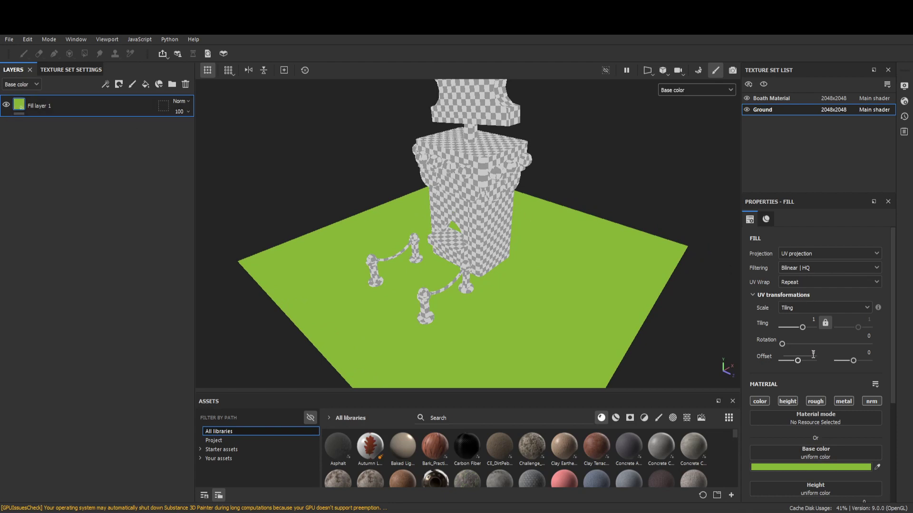
Remove the Height, Roughness, Metallic and Normal channels from the Ground texture set, keeping only Base color, and return to its layers
click(787, 402)
click(71, 70)
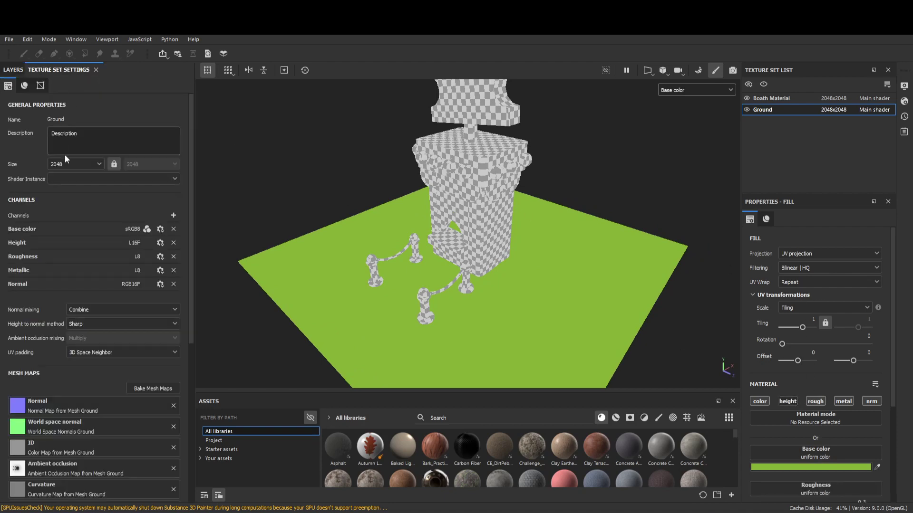
click(173, 243)
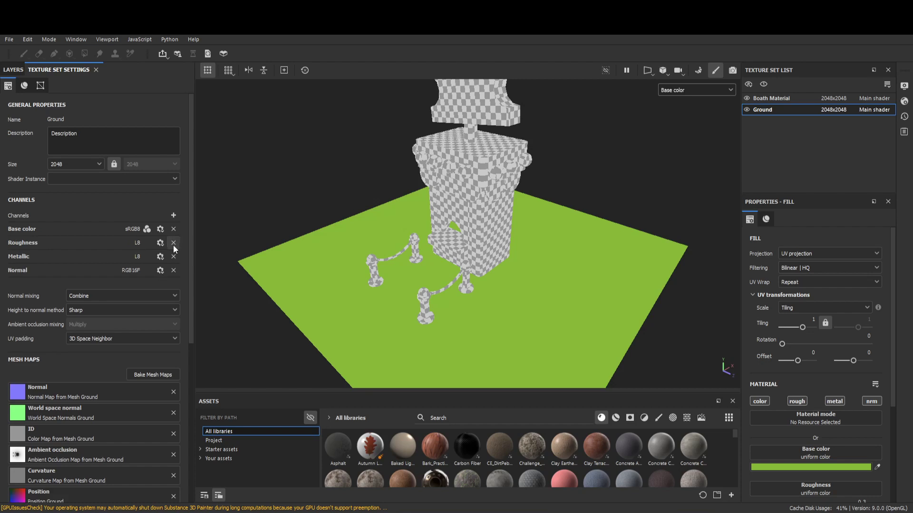
click(173, 243)
click(174, 242)
click(173, 242)
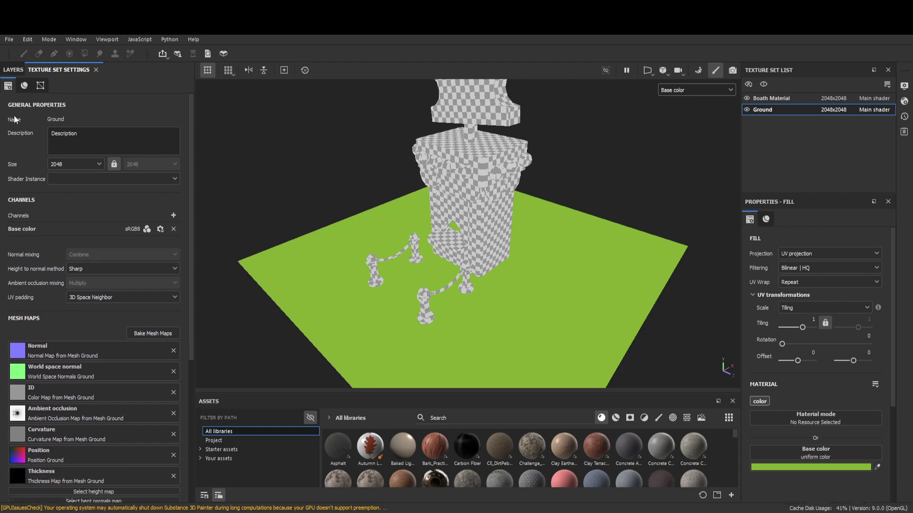
click(13, 70)
alt+drag(516, 196, 539, 208)
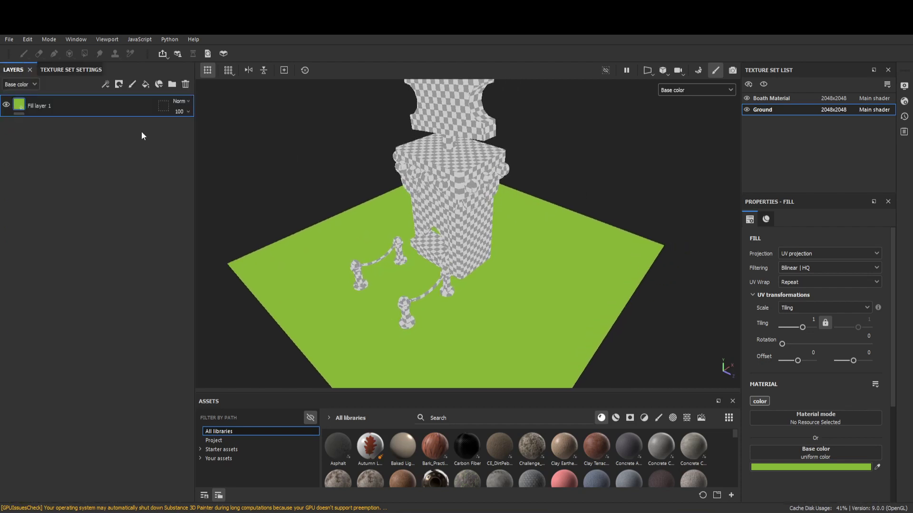
Duplicate the Ground's green fill layer and give the copy a darker green base color
click(71, 70)
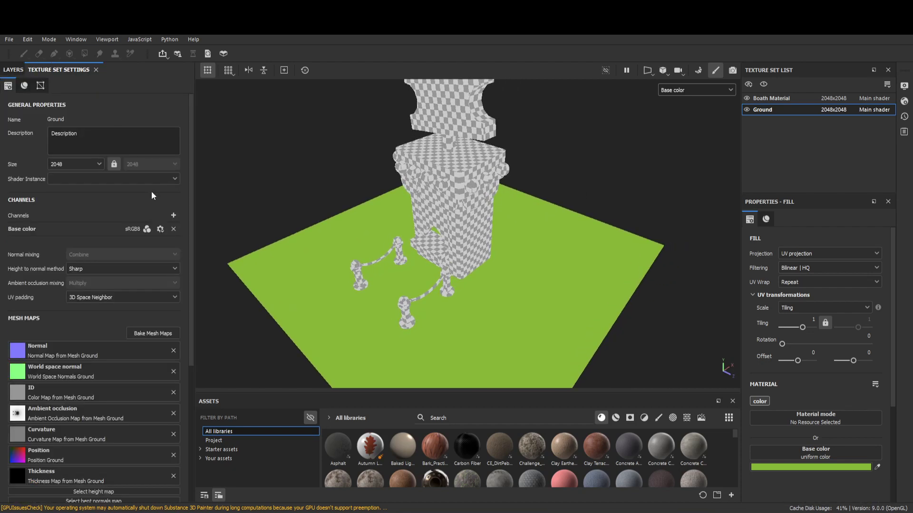
click(13, 69)
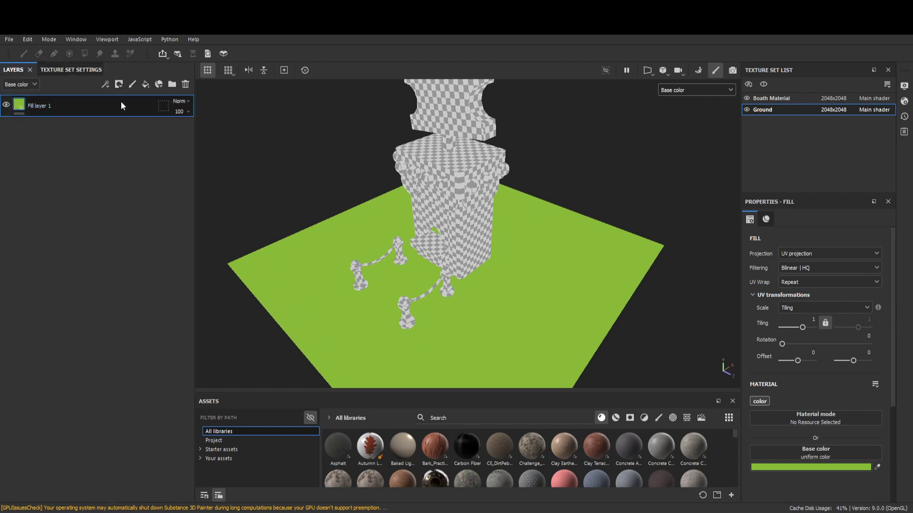
key(ctrl+d)
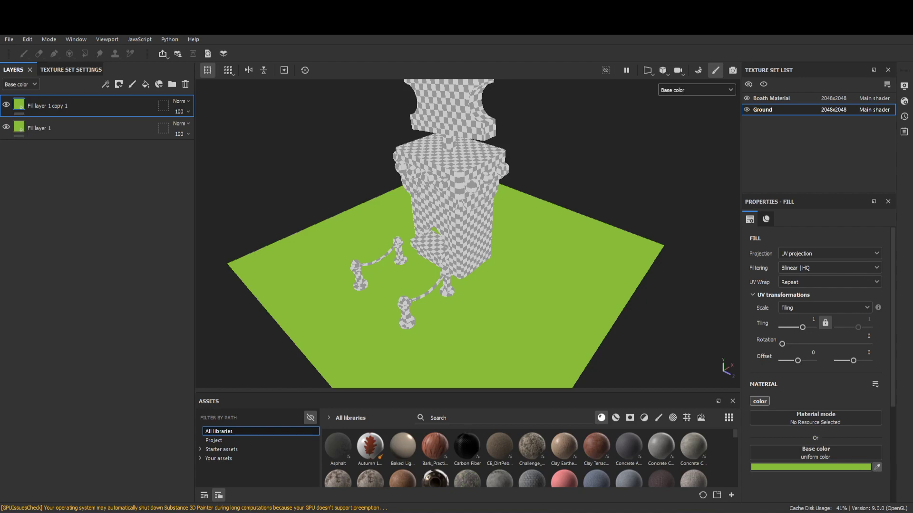
click(513, 291)
Add a black mask to the darker green layer and apply an Ambient Occlusion generator to it
click(118, 86)
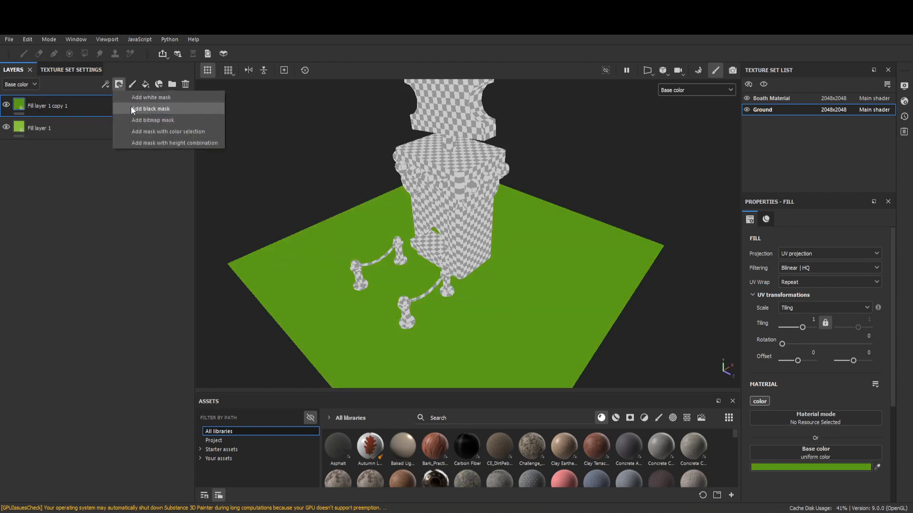
click(130, 107)
click(106, 85)
click(121, 96)
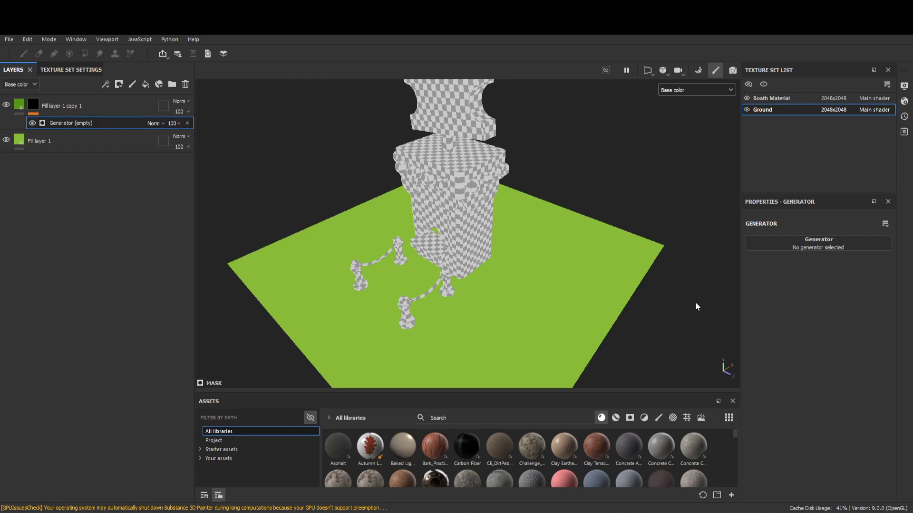
click(818, 240)
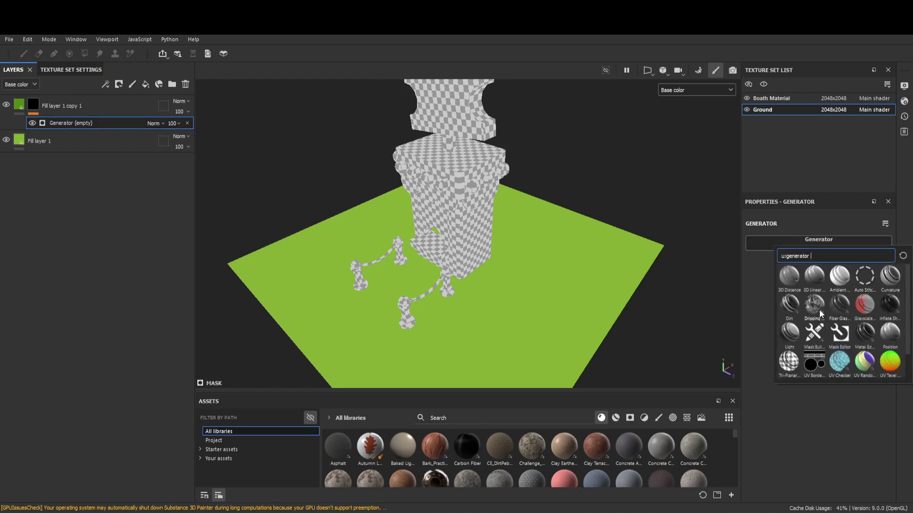
click(839, 277)
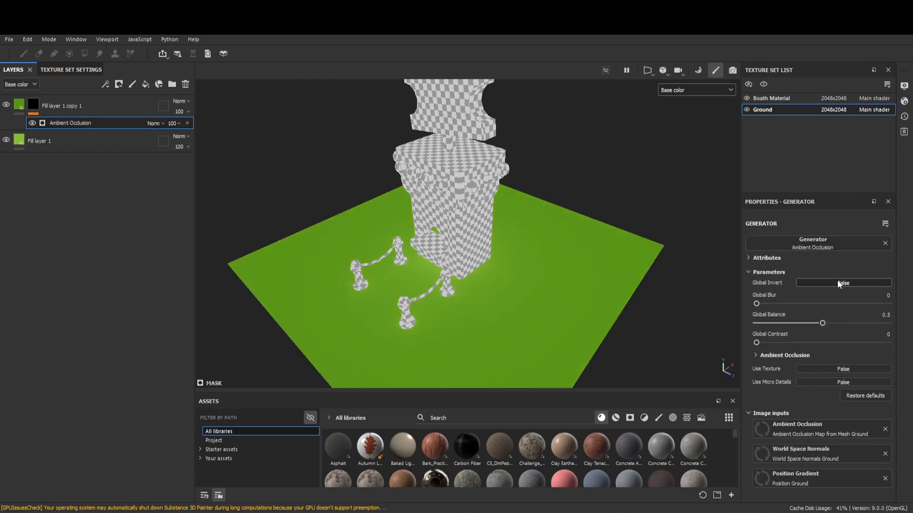
Invert the Ambient Occlusion generator and set its Global Balance to 0.36
click(859, 284)
drag(825, 324, 803, 323)
alt+drag(398, 219, 499, 205)
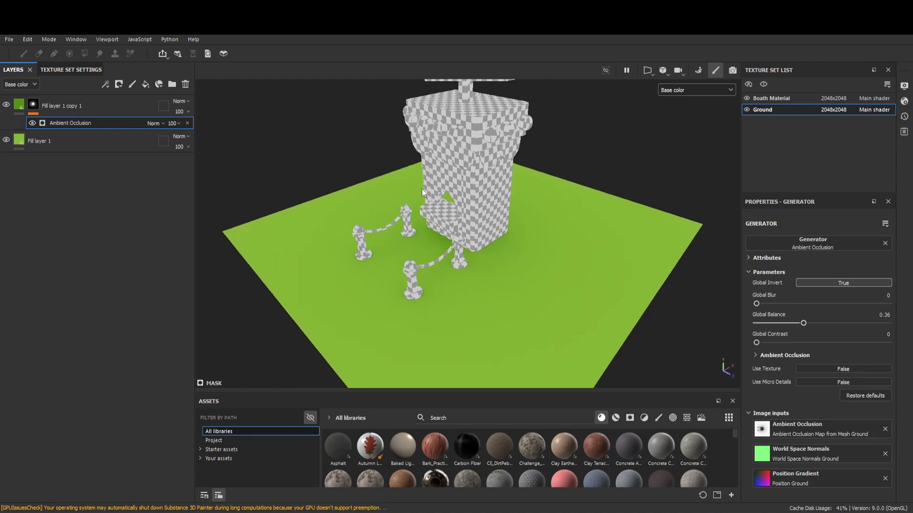
scroll(499, 206, up, 2)
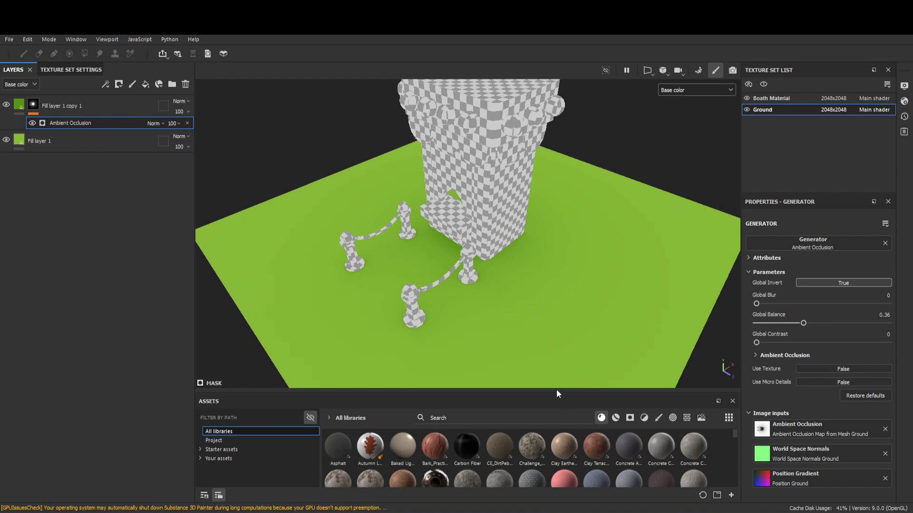
Add the Grass material from the asset library as the topmost Ground layer and set its tiling to 5
drag(552, 390, 555, 322)
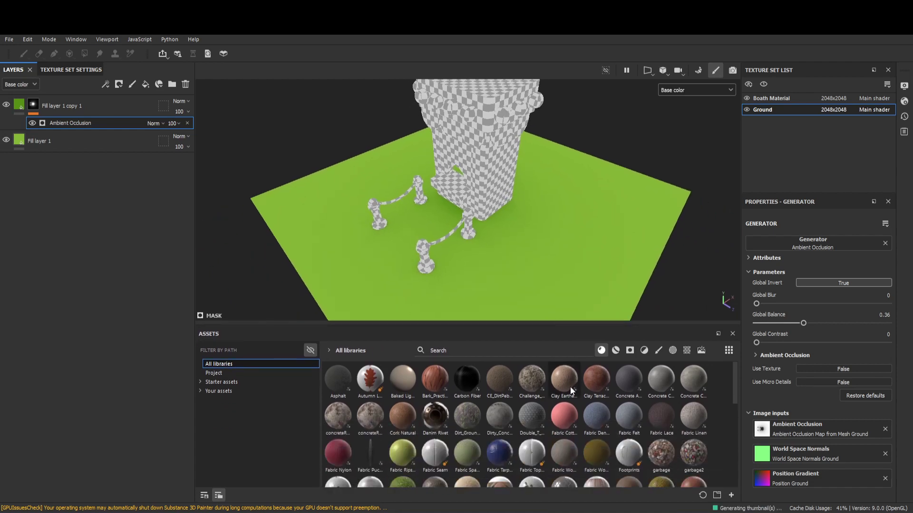
scroll(568, 380, down, 3)
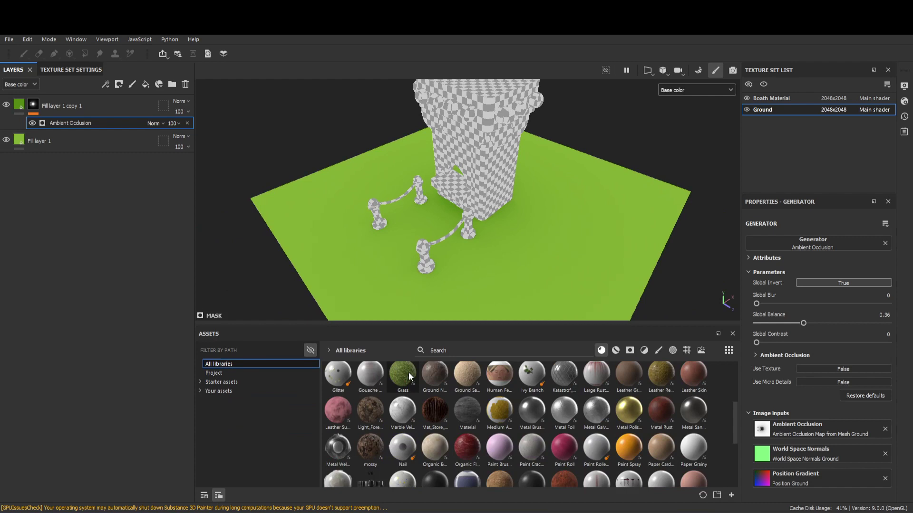
drag(409, 372, 72, 96)
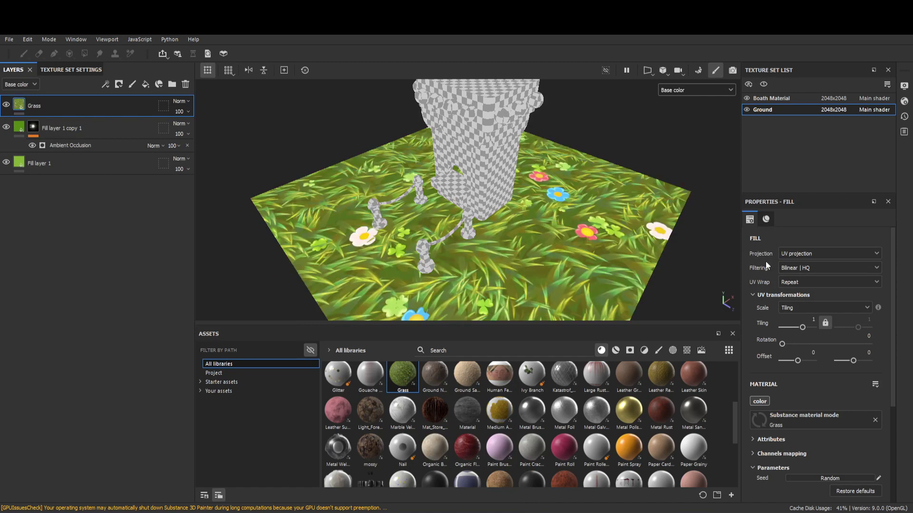
click(813, 320)
key(Return)
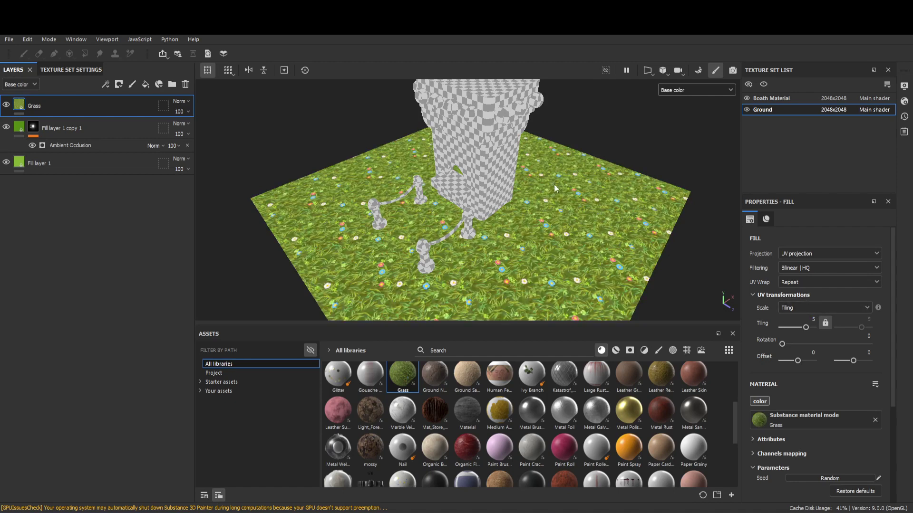
Mask the Grass layer with a black mask driven by a Dripping Rust generator
scroll(524, 175, up, 2)
mouse_move(131, 108)
mouse_down()
mouse_move(139, 170)
mouse_move(120, 163)
mouse_move(115, 99)
mouse_up()
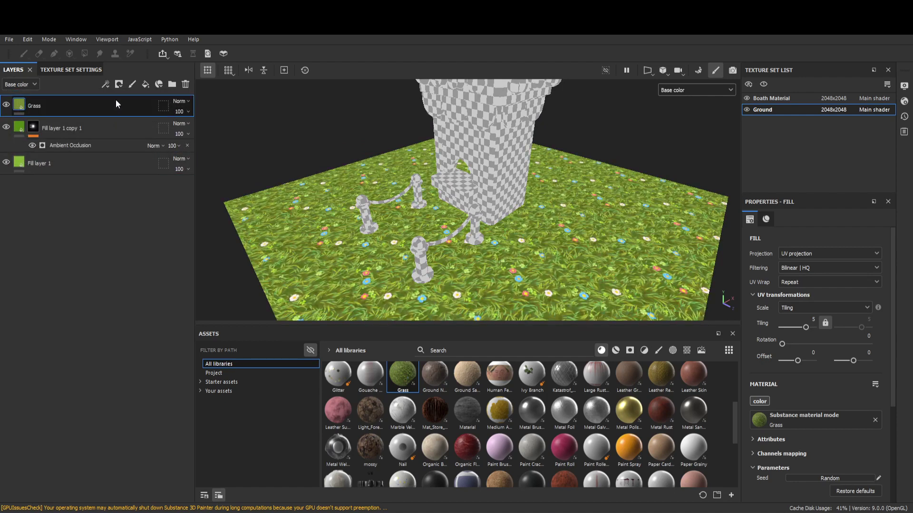
click(119, 88)
click(129, 105)
click(107, 86)
click(117, 98)
click(817, 243)
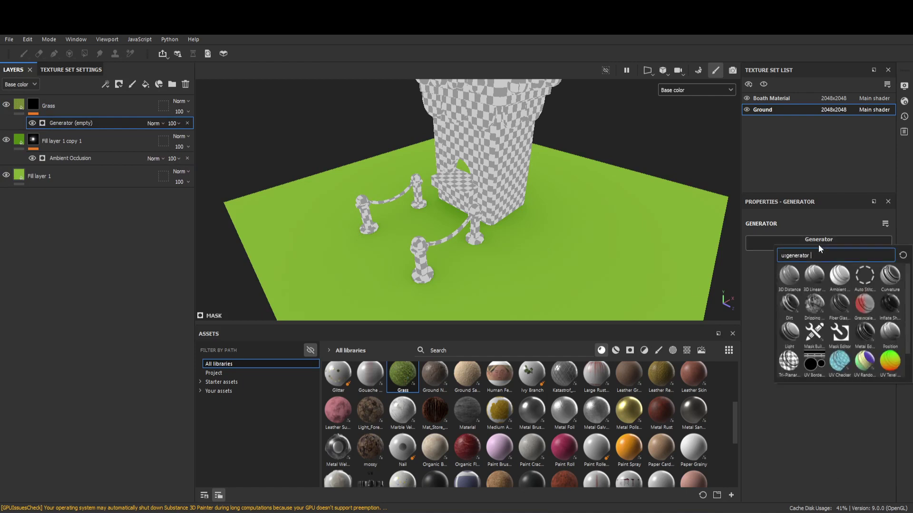
click(814, 302)
Set the Dripping Rust generator's Rust Spreading to 0.77 and Rust Contrast to 0.35
scroll(478, 171, down, 3)
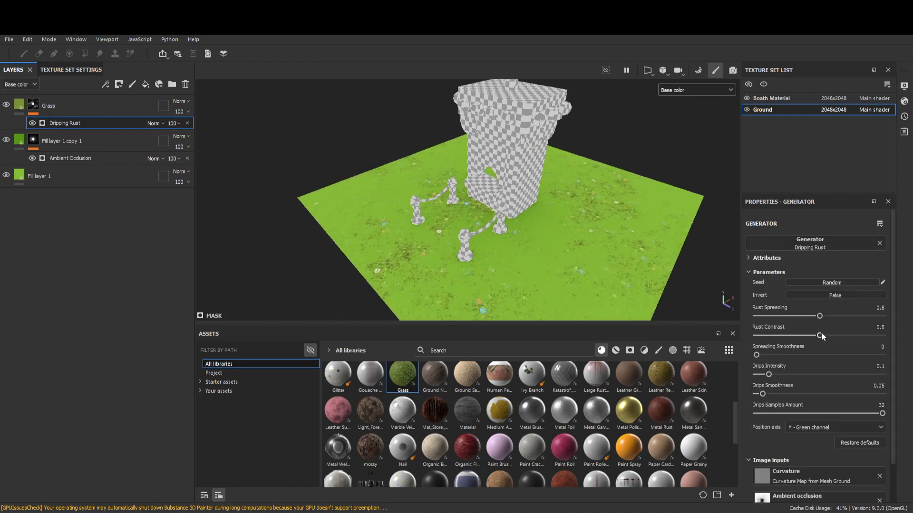
drag(783, 317, 835, 317)
drag(777, 335, 879, 336)
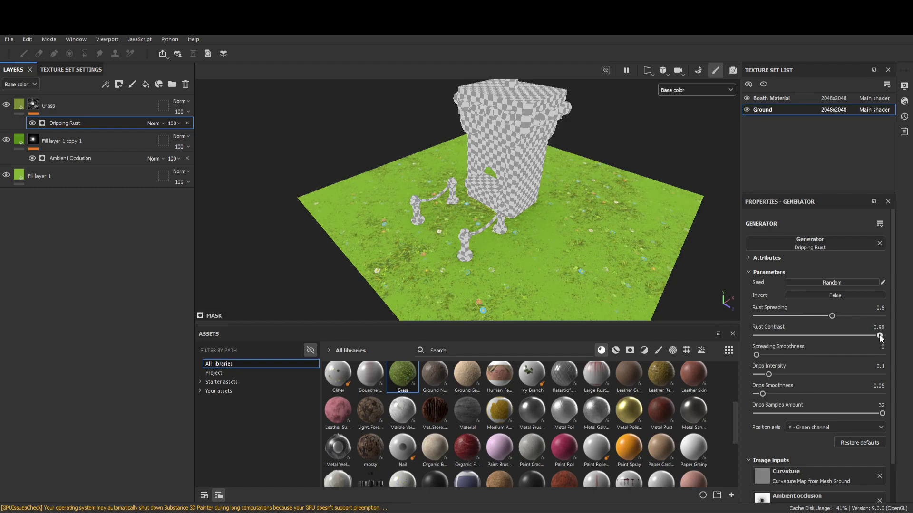
click(853, 315)
alt+drag(617, 281, 631, 222)
scroll(632, 222, up, 1)
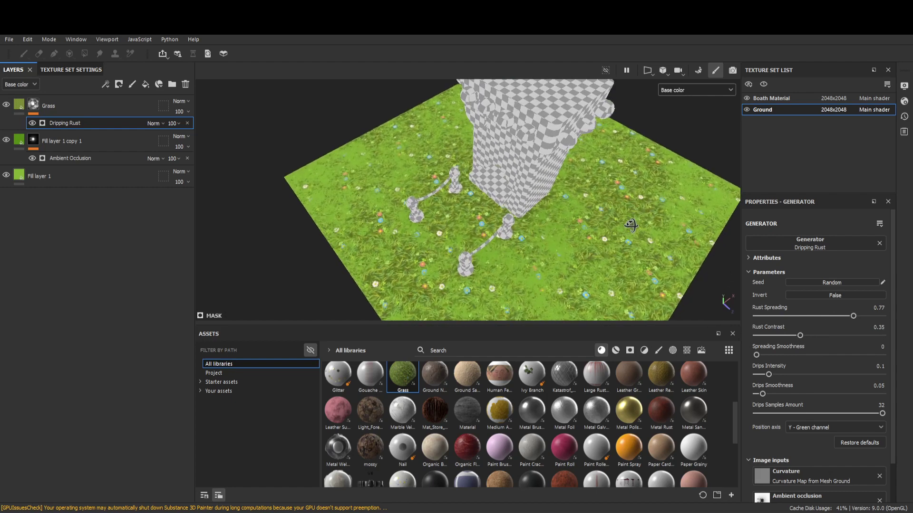
Set the Grass layer's tiling to 10 and raise it further for a finer, denser grass pattern
click(22, 106)
key(Return)
alt+drag(562, 173, 584, 183)
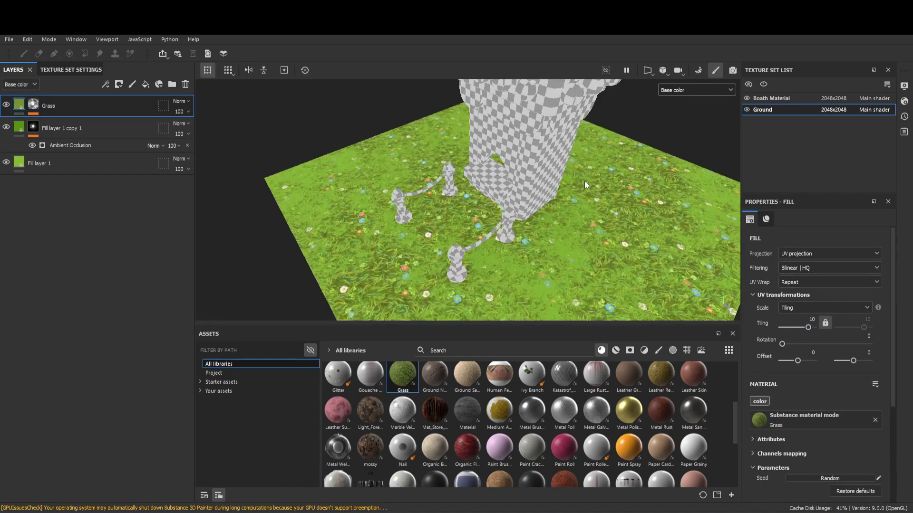
scroll(820, 375, down, 3)
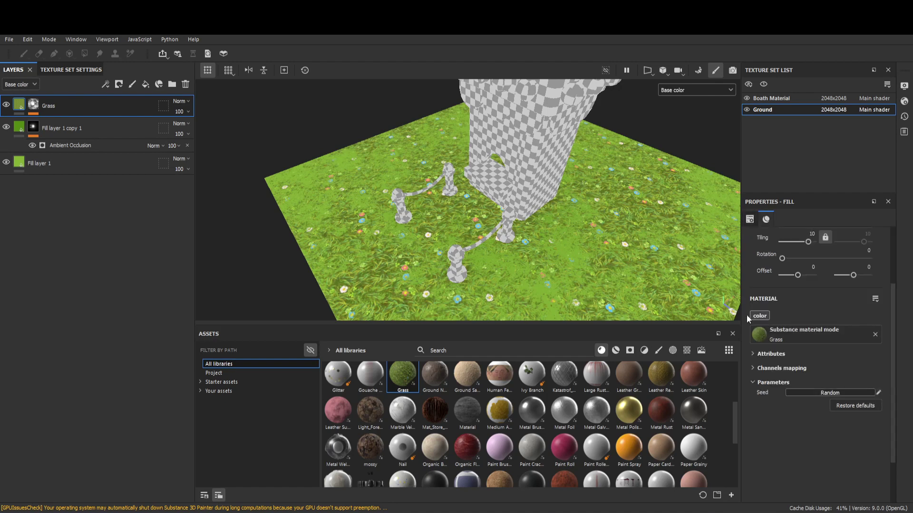
alt+drag(415, 172, 531, 195)
Switch to the booth's texture set, hide the Ground, and frame the base of a rope barrier post up close
click(781, 101)
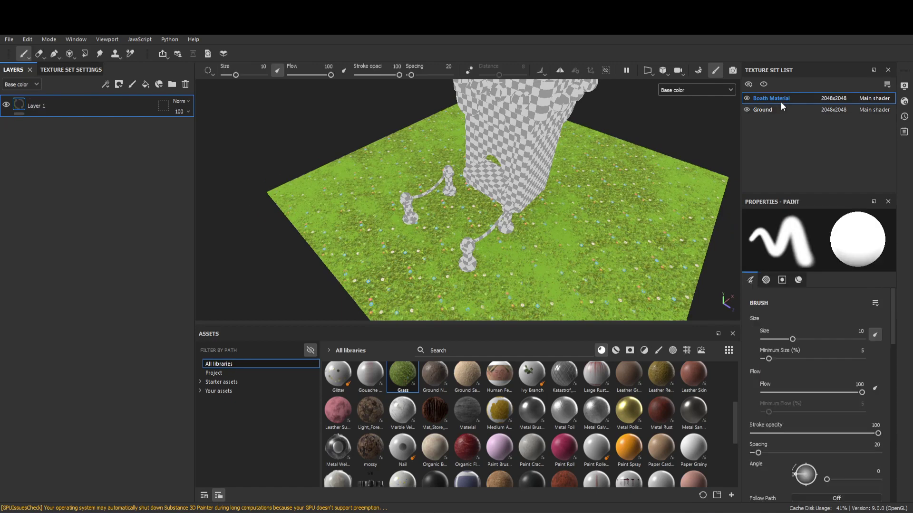
alt+drag(391, 158, 405, 237)
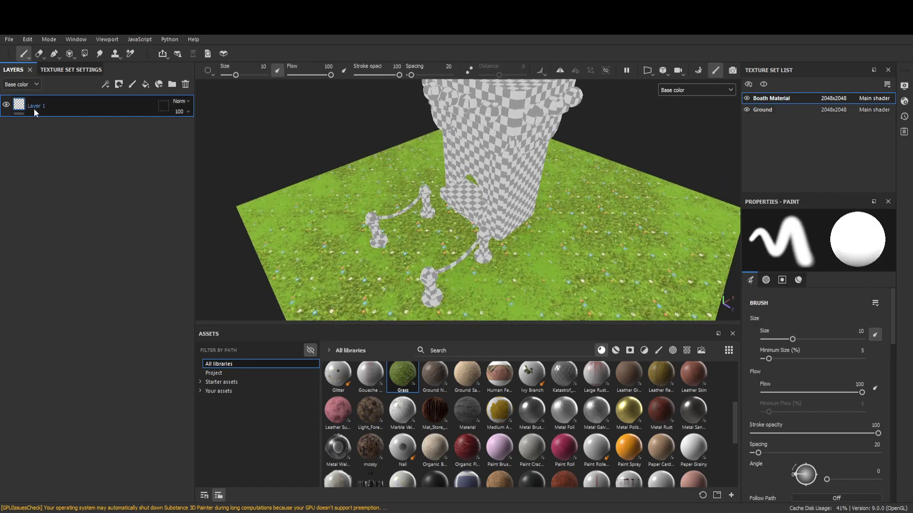
click(747, 109)
alt+drag(483, 161, 495, 212)
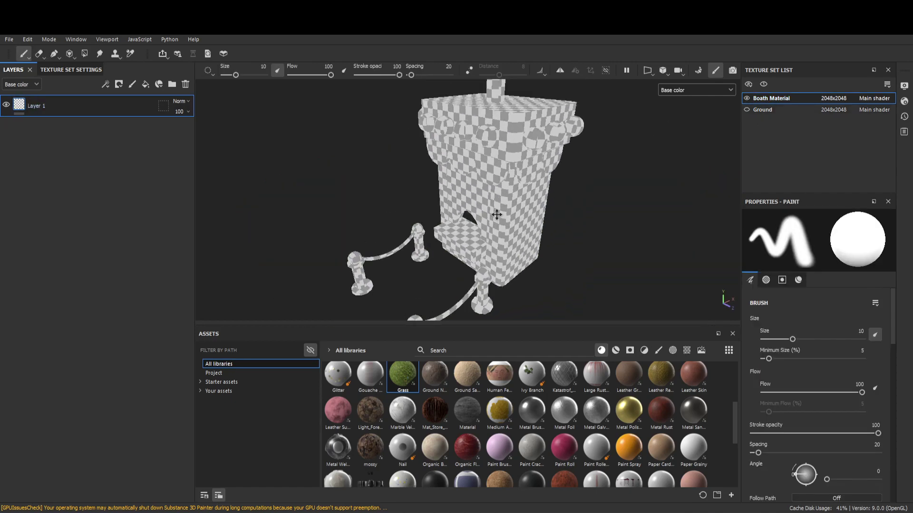
alt+drag(492, 164, 381, 134)
alt+middle_drag(439, 149, 495, 202)
alt+drag(495, 202, 533, 145)
alt+right_drag(534, 145, 545, 246)
alt+middle_drag(546, 246, 554, 273)
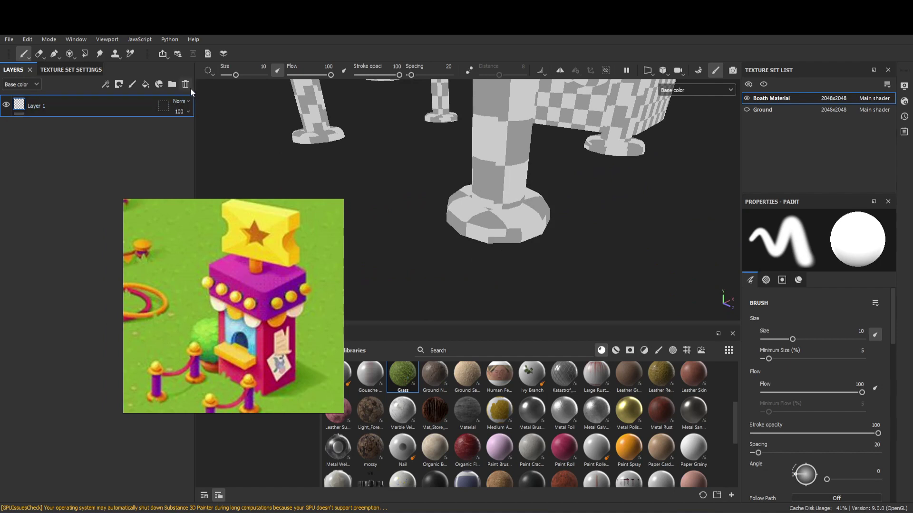
Replace the booth's Layer 1 with a fill layer and turn off its height, roughness and metallic channels
click(186, 86)
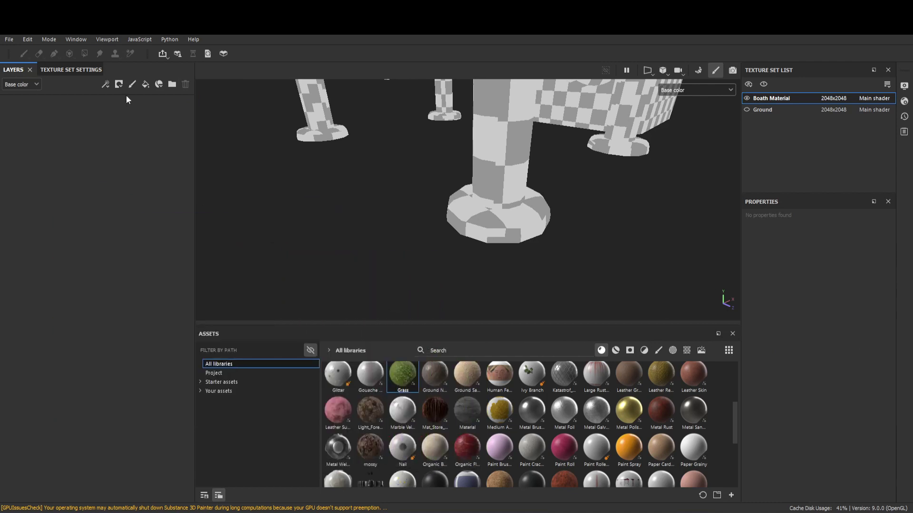
click(145, 85)
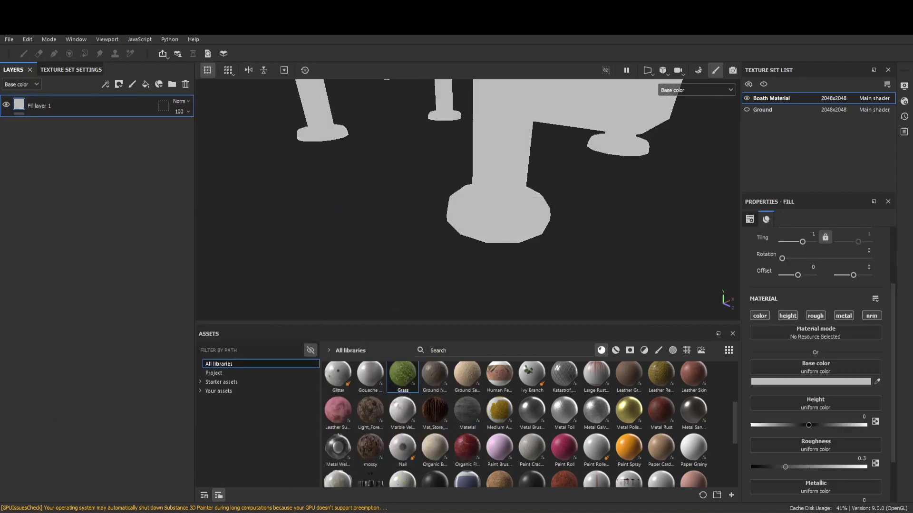
click(787, 316)
click(814, 315)
click(843, 316)
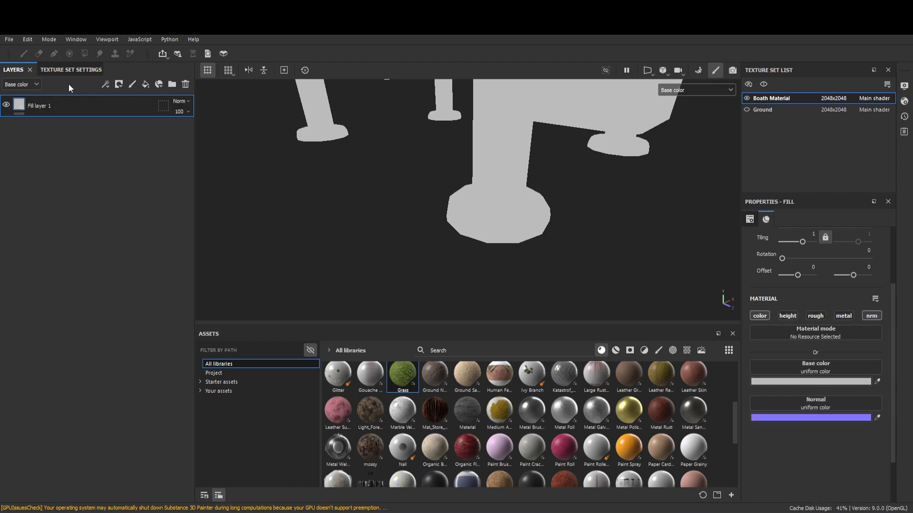
Remove the Height, Roughness, Metallic and Normal channels from the booth's texture set, keeping only Base color, and return to its layers
click(71, 70)
click(174, 243)
click(173, 243)
click(173, 243)
click(173, 243)
click(12, 69)
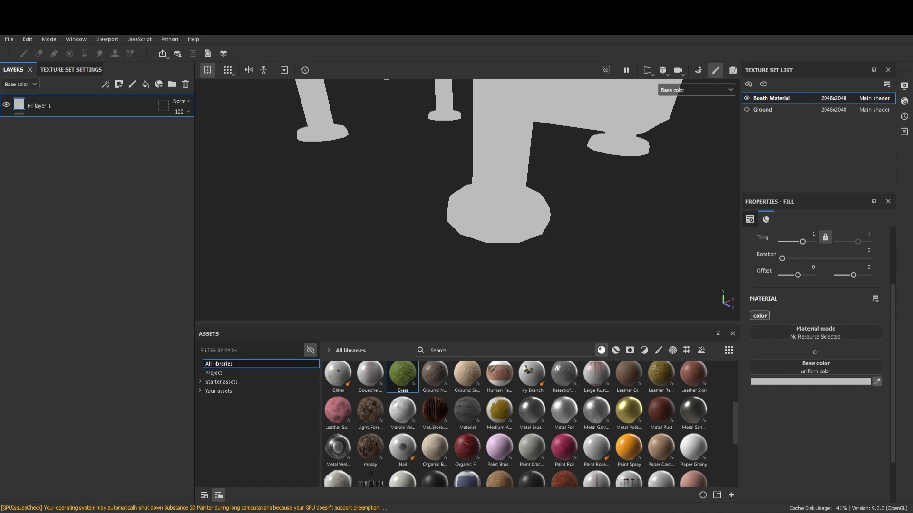
Color the booth's fill layer dark orange from the reference posts, and place a duplicate in their lighter yellow-orange beneath it
click(876, 382)
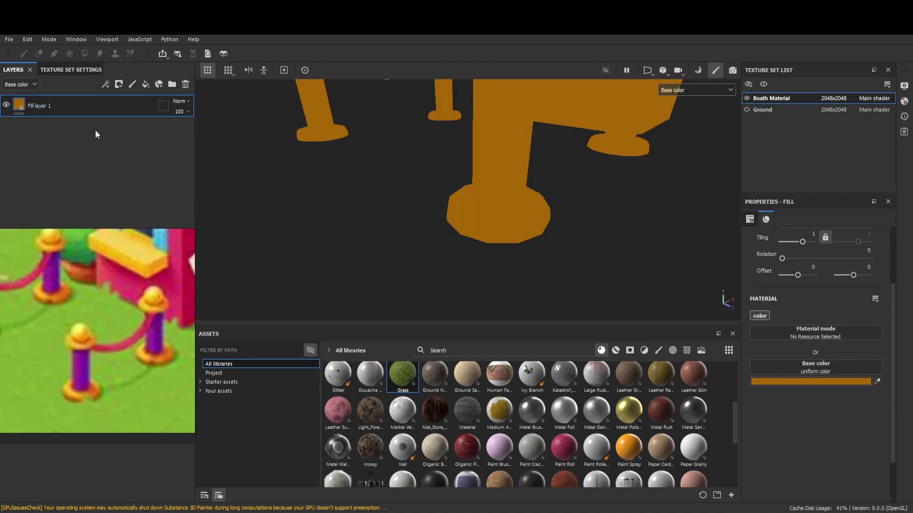
click(89, 108)
key(ctrl+d)
click(877, 381)
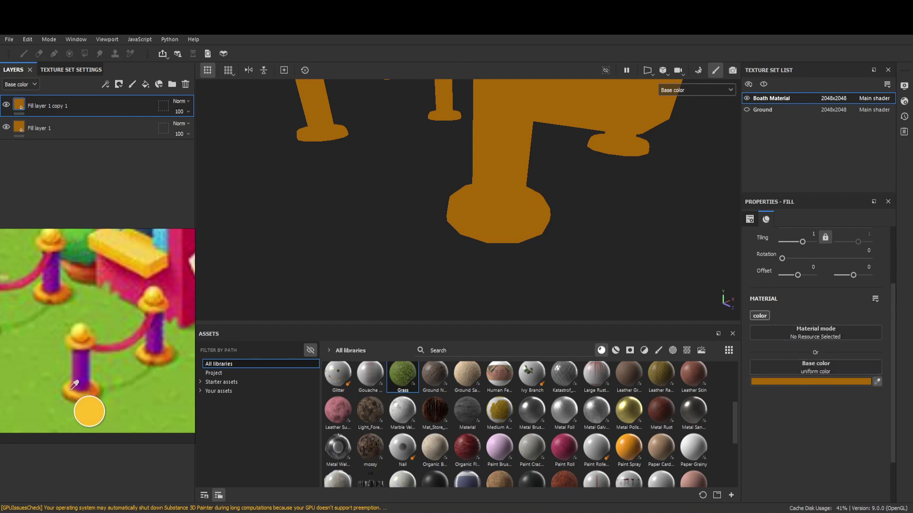
click(75, 384)
drag(90, 134, 119, 102)
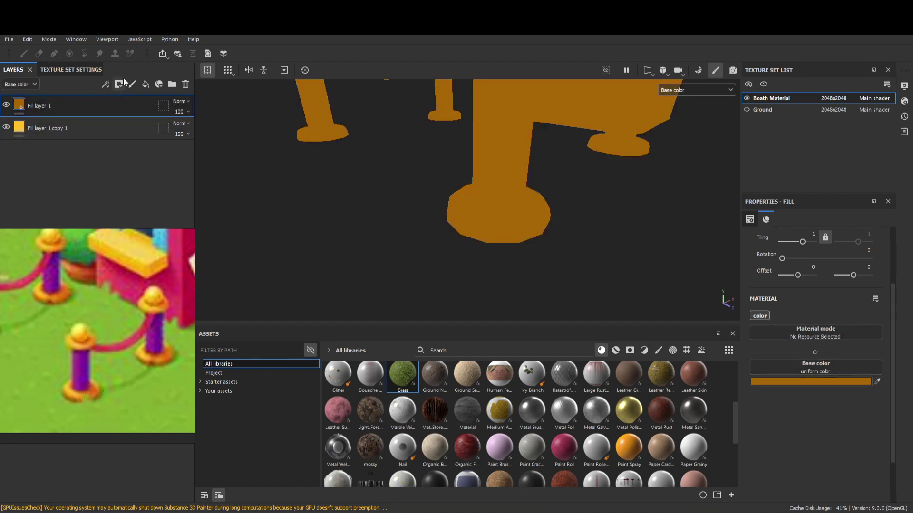
Mask the dark orange fill with a black mask and an inverted Ambient Occlusion generator, with Global Balance set to 0.4
right_click(120, 97)
click(134, 108)
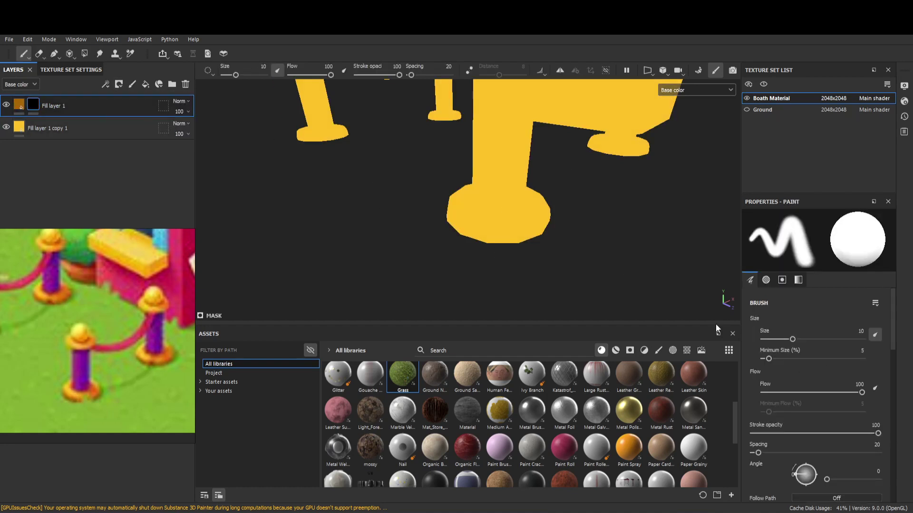
click(119, 86)
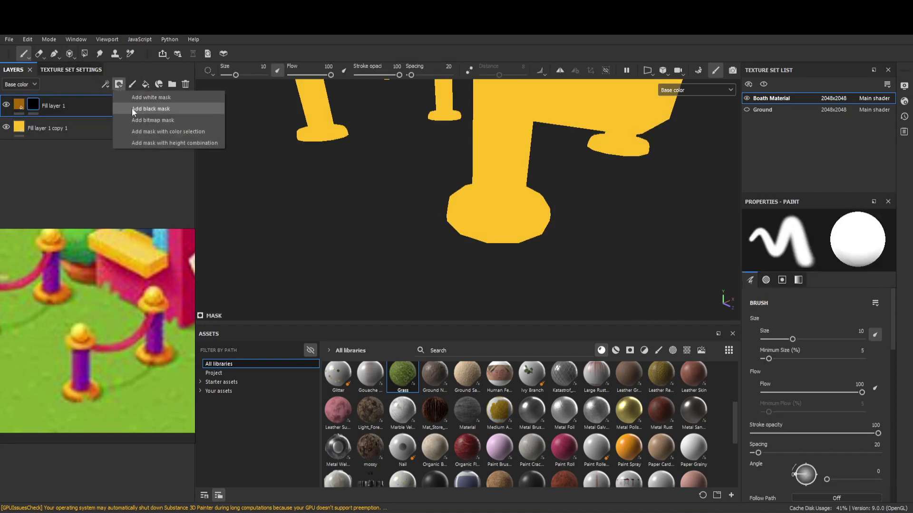
click(135, 108)
click(106, 84)
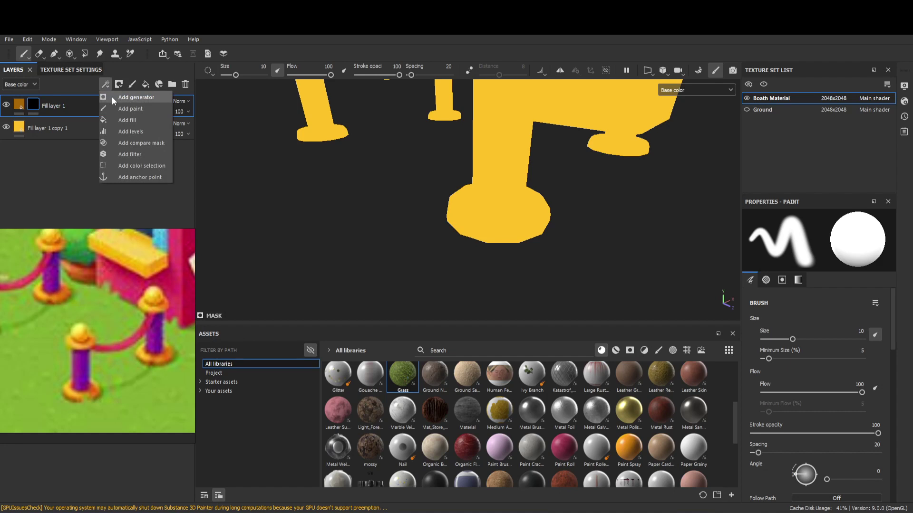
click(114, 97)
click(817, 244)
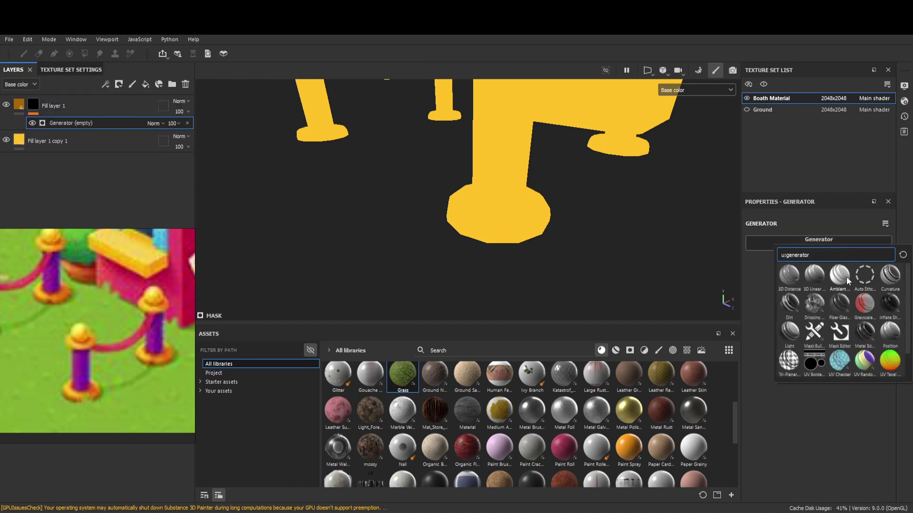
click(846, 277)
click(852, 284)
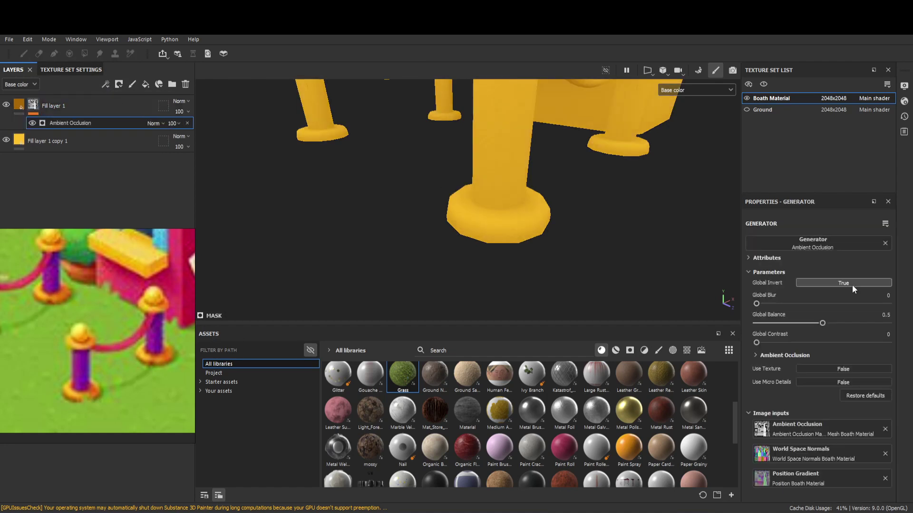
mouse_move(814, 322)
mouse_down()
mouse_move(799, 319)
mouse_move(809, 318)
mouse_up()
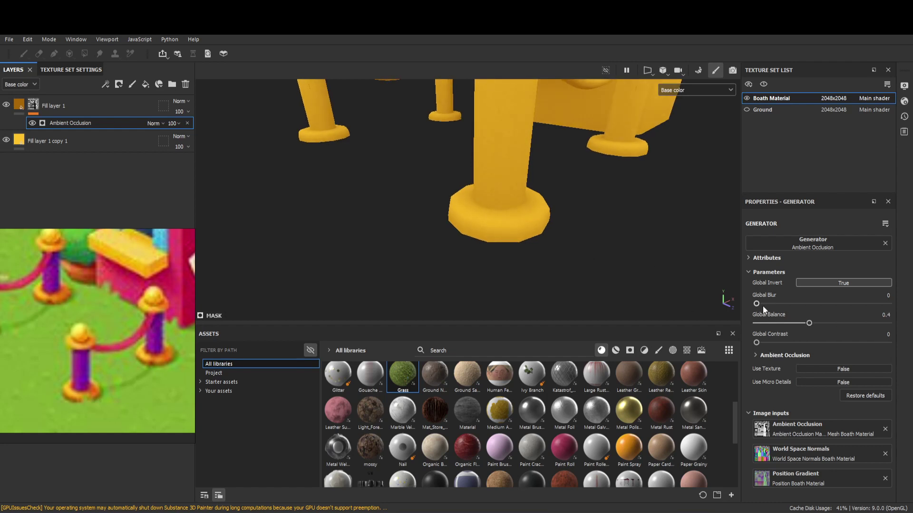
Group both orange fill layers with the generator mask into a new folder named Gold
click(95, 105)
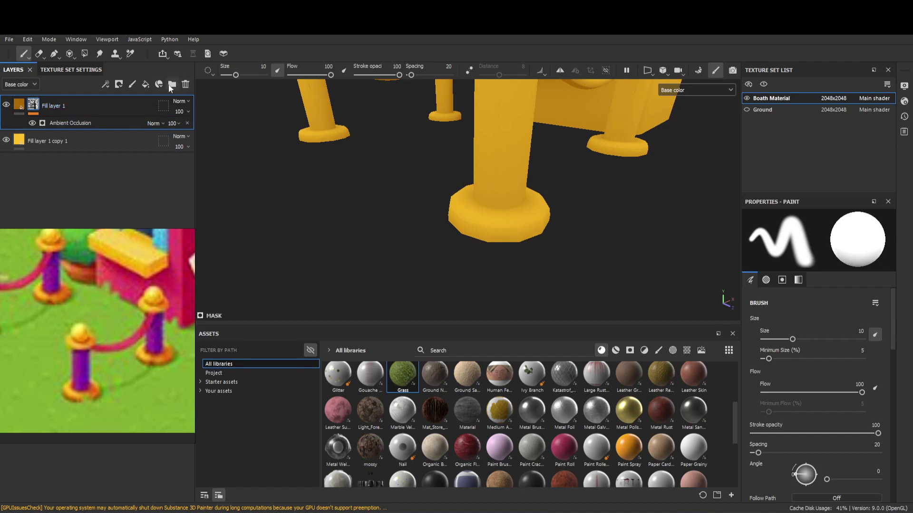
click(172, 85)
click(102, 123)
shift+click(87, 160)
drag(87, 159, 85, 105)
click(18, 105)
double_click(51, 106)
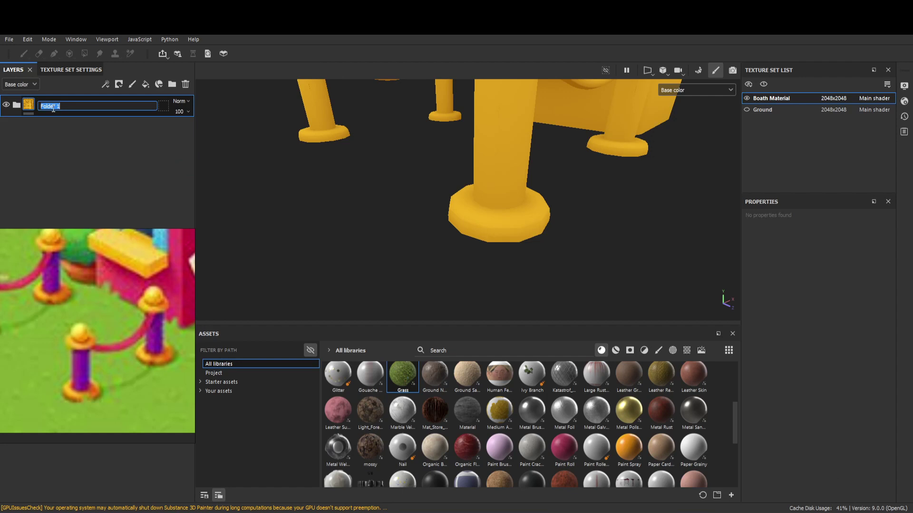
text(Gold)
key(Return)
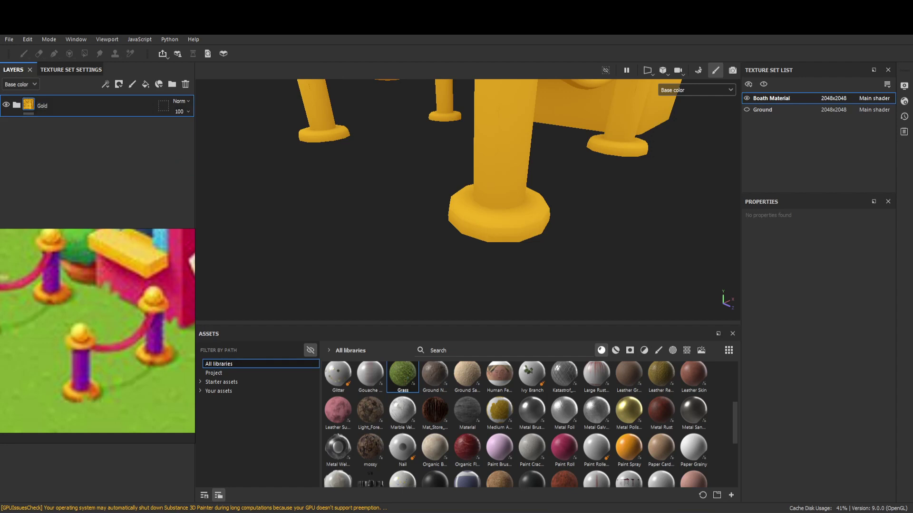
Add a black mask to the Gold folder and reveal the nearest barrier post's base with Polygon Fill in UV chunk mode
click(119, 83)
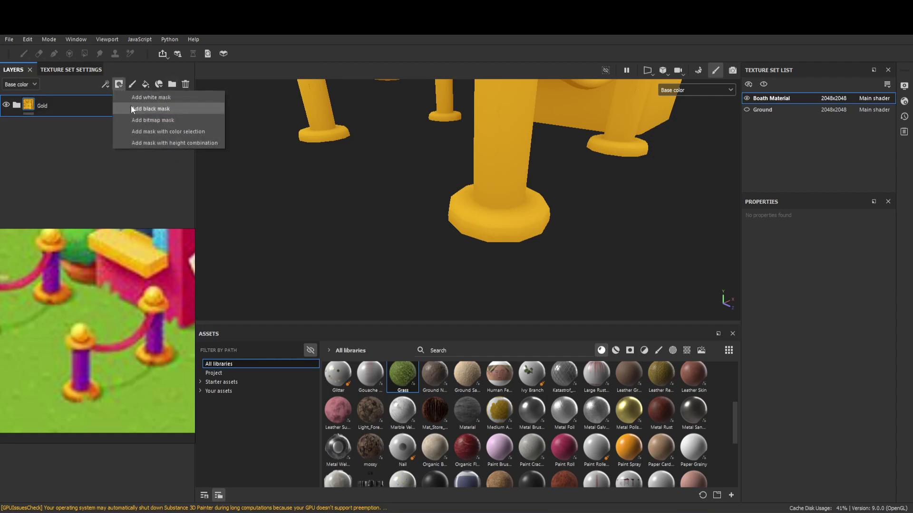
click(130, 104)
click(84, 53)
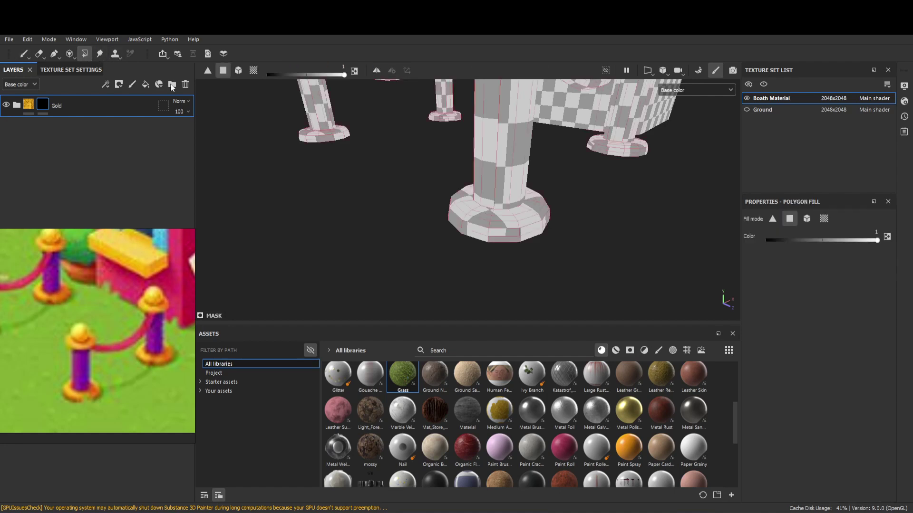
click(238, 70)
click(482, 231)
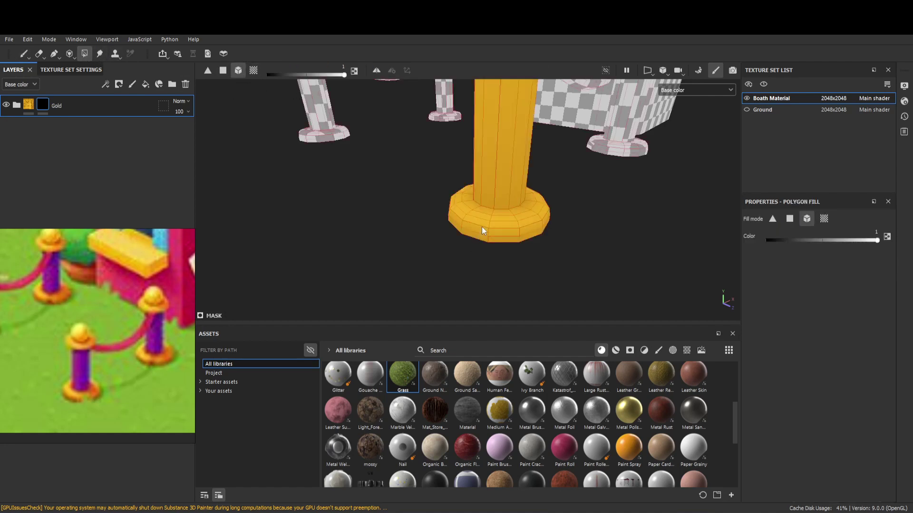
click(253, 70)
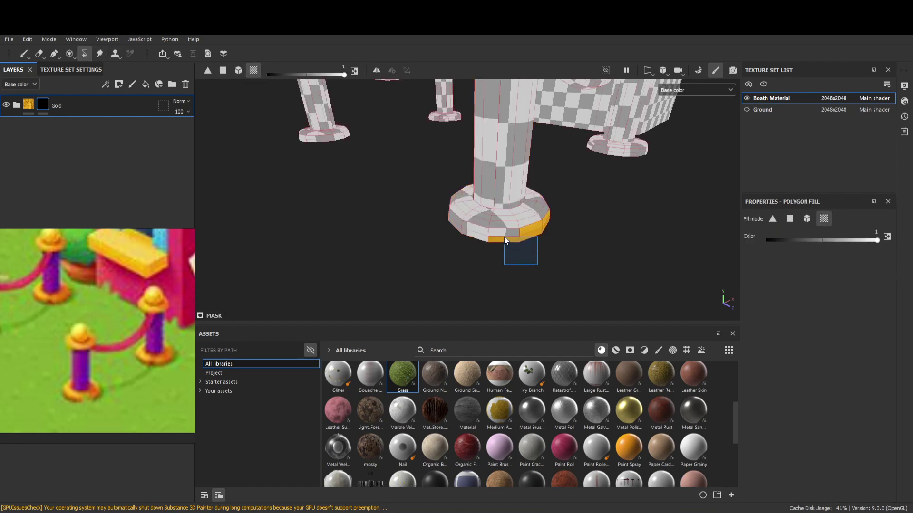
click(492, 226)
Reveal gold on a second barrier post's base with Polygon Fill, and switch the fill color to black for corrections
alt+drag(417, 206, 477, 280)
scroll(619, 271, down, 2)
alt+drag(544, 230, 428, 176)
drag(534, 258, 265, 187)
alt+drag(418, 208, 357, 187)
key(x)
alt+drag(511, 189, 702, 170)
scroll(702, 169, up, 1)
alt+drag(551, 248, 603, 191)
alt+drag(534, 218, 570, 214)
scroll(495, 238, up, 3)
alt+drag(496, 239, 517, 199)
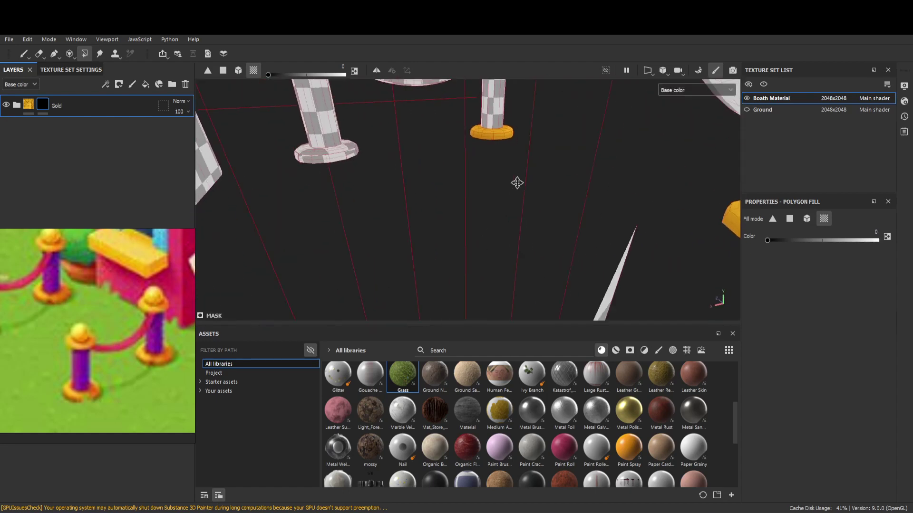
Extend the Gold mask to a third barrier post's base, switching between white and black fill as needed
scroll(324, 192, down, 4)
key(Tab)
alt+drag(377, 215, 512, 337)
drag(576, 255, 372, 459)
drag(604, 249, 304, 465)
key(x)
drag(617, 211, 382, 252)
Fill the remaining post base beside the booth into the Gold mask so all four bases are covered
alt+right_drag(604, 304, 605, 234)
alt+drag(604, 234, 456, 227)
scroll(567, 229, up, 3)
alt+middle_drag(582, 232, 626, 271)
alt+drag(625, 271, 540, 293)
drag(615, 253, 398, 406)
key(x)
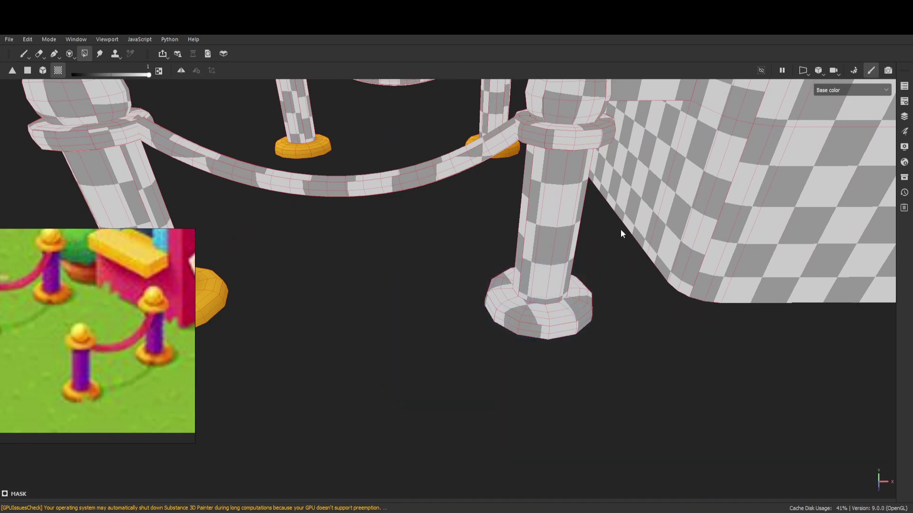
drag(621, 229, 428, 382)
mouse_move(600, 237)
mouse_down()
mouse_move(529, 235)
mouse_move(476, 207)
mouse_up()
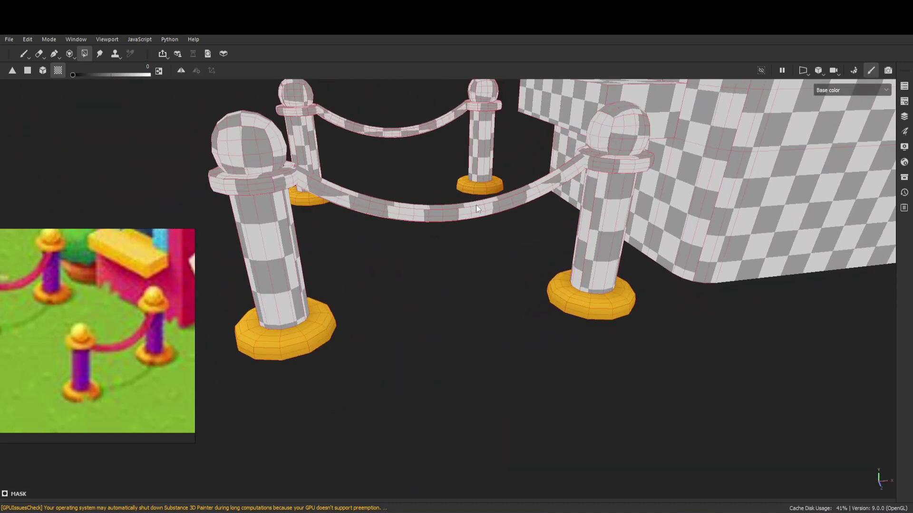
From a high angle, extend the Gold mask over the four posts' round tops and collars while leaving the ropes out
alt+right_drag(477, 207, 444, 241)
alt+middle_drag(444, 241, 513, 293)
alt+drag(549, 244, 533, 264)
alt+right_drag(533, 264, 397, 238)
alt+drag(445, 245, 529, 347)
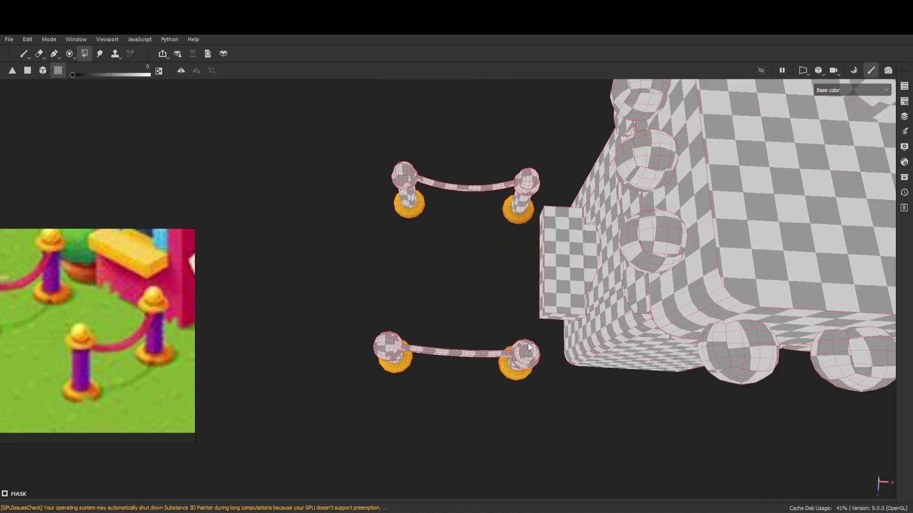
drag(557, 144, 332, 198)
drag(530, 392, 350, 332)
drag(567, 413, 386, 381)
drag(504, 368, 325, 410)
mouse_move(447, 384)
alt+mouse_down()
mouse_move(502, 342)
mouse_move(444, 392)
alt+mouse_up()
key(x)
drag(453, 176, 435, 269)
alt+drag(434, 268, 468, 275)
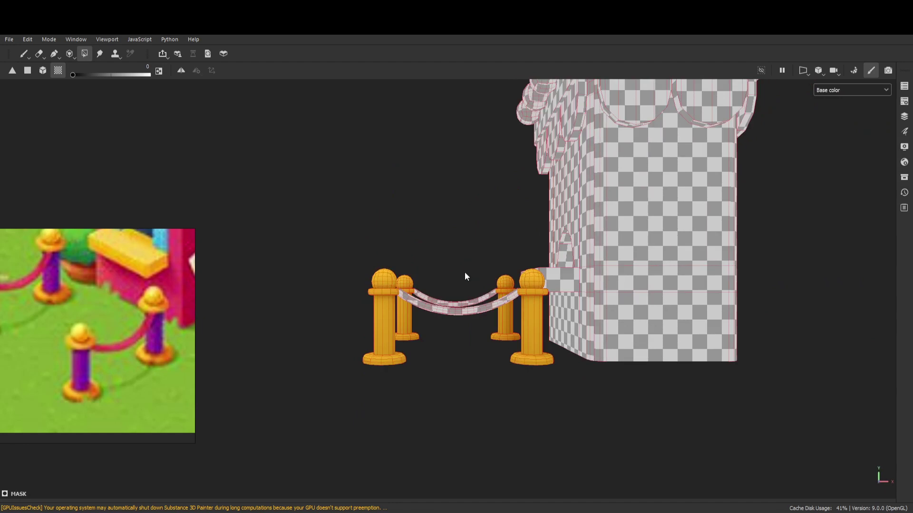
In a straight front view, remove the four post shafts from the Gold mask, keeping the bases, collars and round tops
scroll(464, 272, down, 6)
key(f)
alt+right_drag(347, 311, 372, 426)
alt+middle_drag(372, 426, 632, 152)
drag(594, 300, 348, 303)
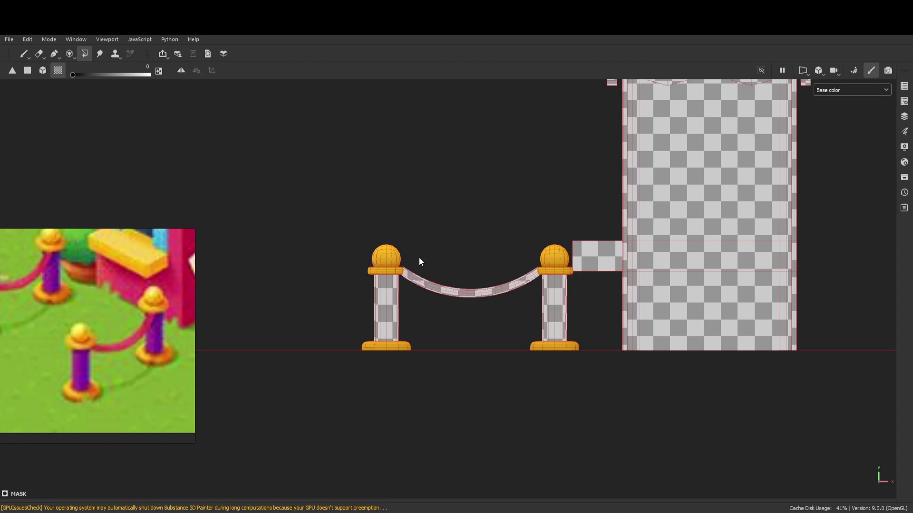
Return to a perspective view and inspect the masked barrier posts from several angles against the reference post
alt+drag(385, 247, 433, 271)
key(F5)
alt+drag(388, 229, 442, 233)
alt+middle_drag(459, 261, 522, 246)
scroll(106, 362, up, 4)
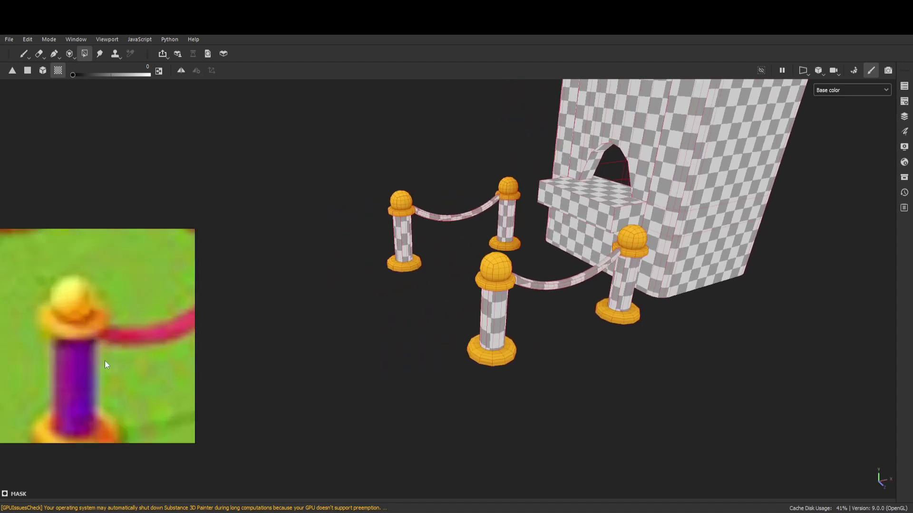
alt+drag(356, 214, 370, 217)
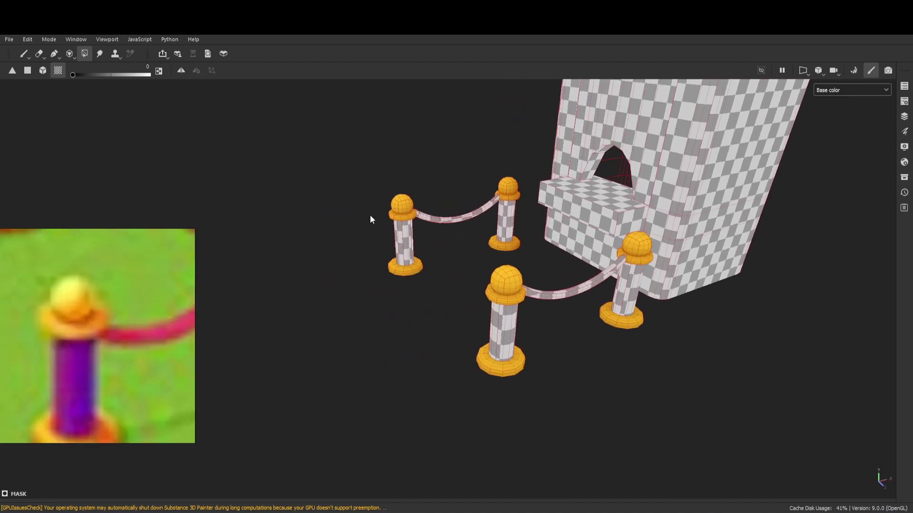
key(Tab)
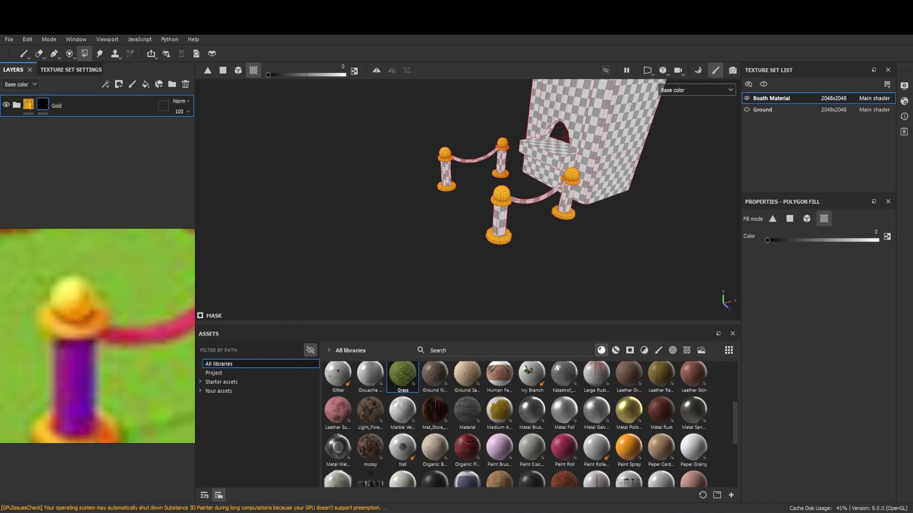
alt+drag(421, 171, 440, 263)
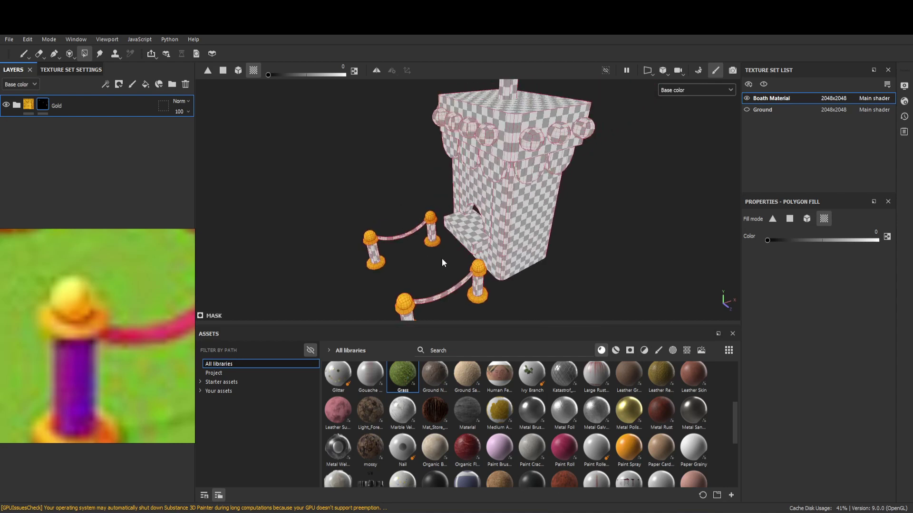
Save the project as an .spp file in the Lecture 35 folder, with a name beginning with "Toon tic"
key(ctrl+s)
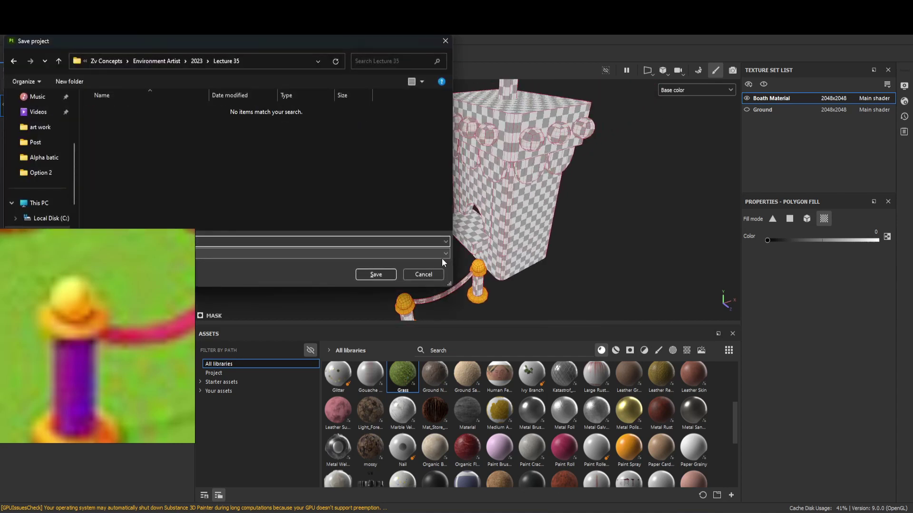
click(87, 242)
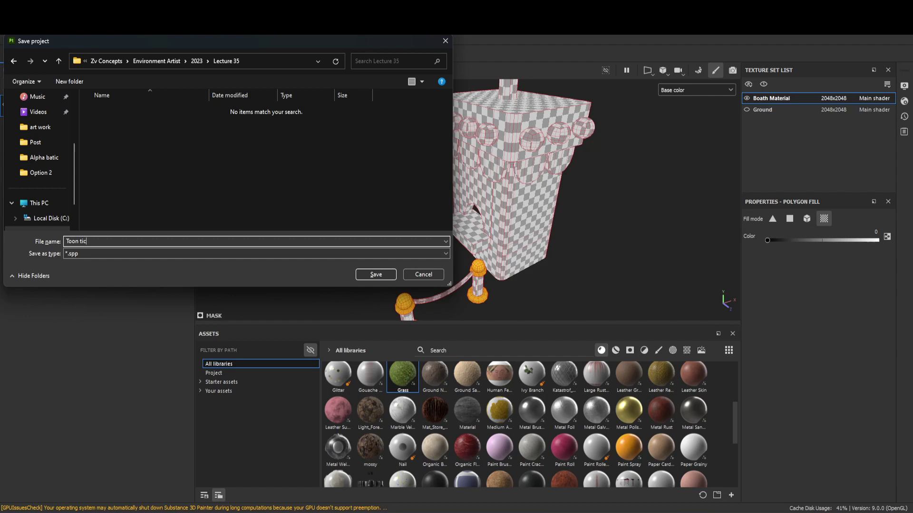
key(Return)
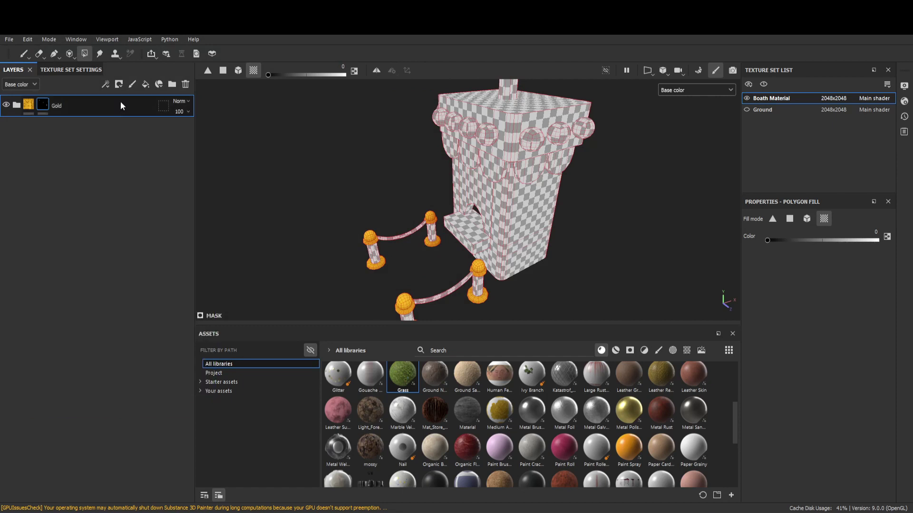
Duplicate the Gold folder, clear the copy's mask, and expand the copy to reach its two fill layers
scroll(441, 221, up, 1)
alt+drag(440, 222, 432, 192)
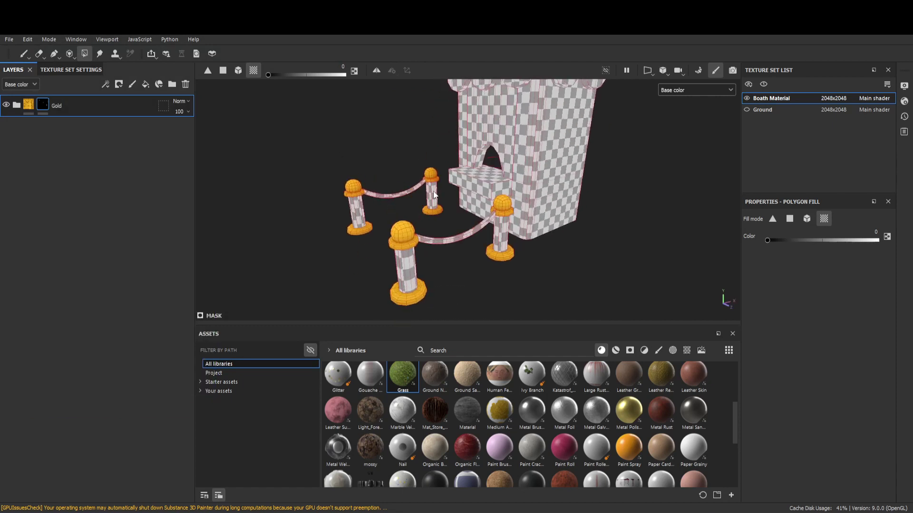
key(ctrl+d)
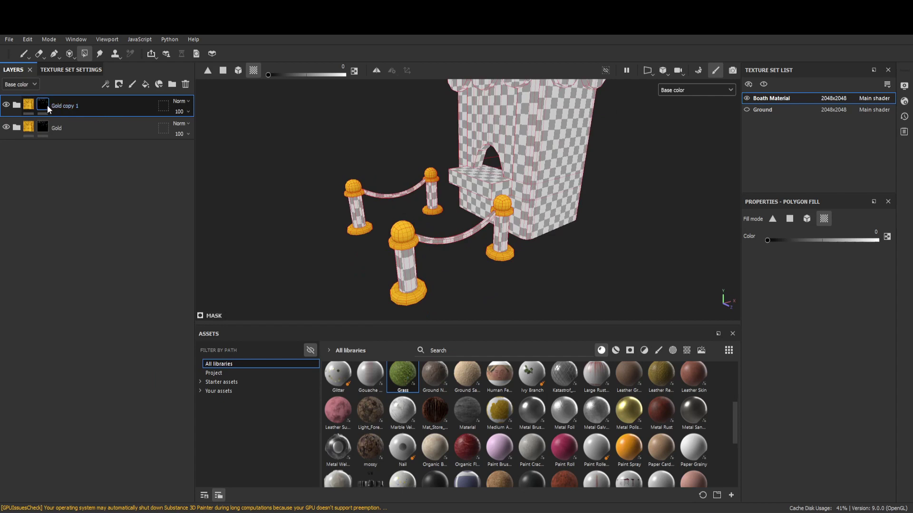
right_click(47, 105)
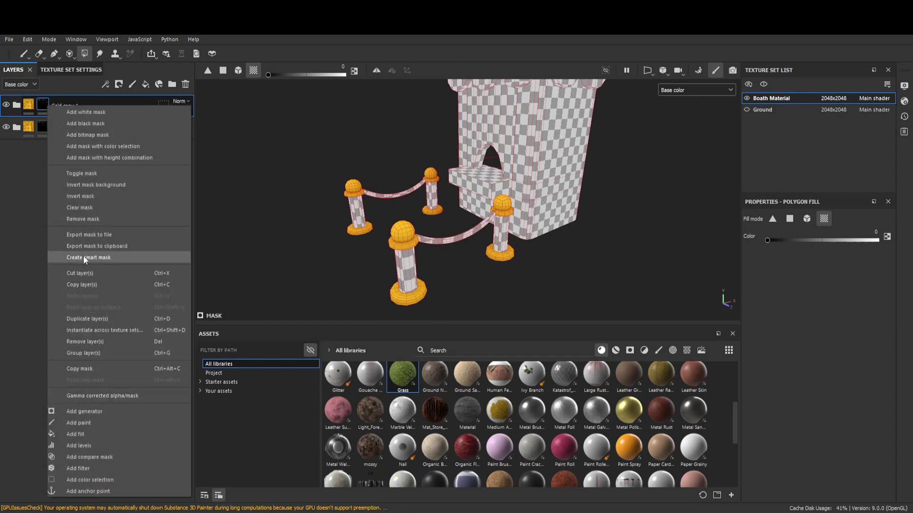
click(83, 208)
click(16, 105)
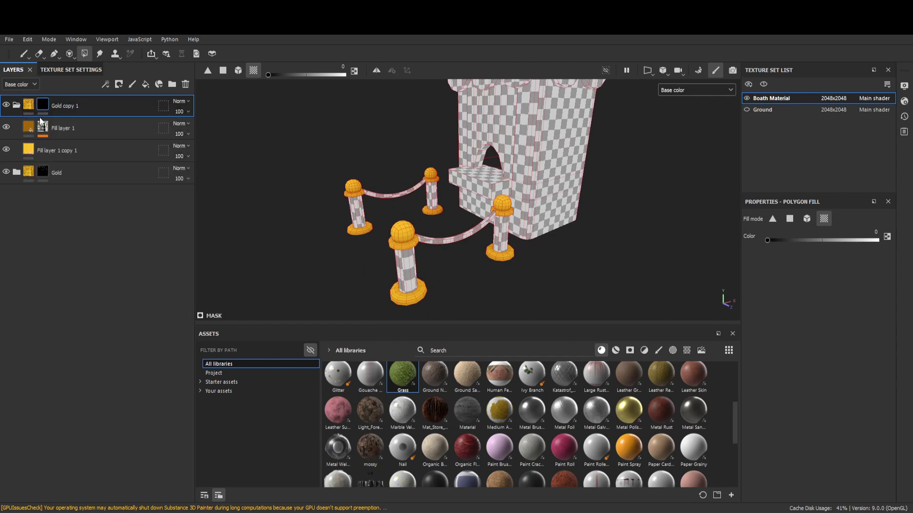
click(43, 125)
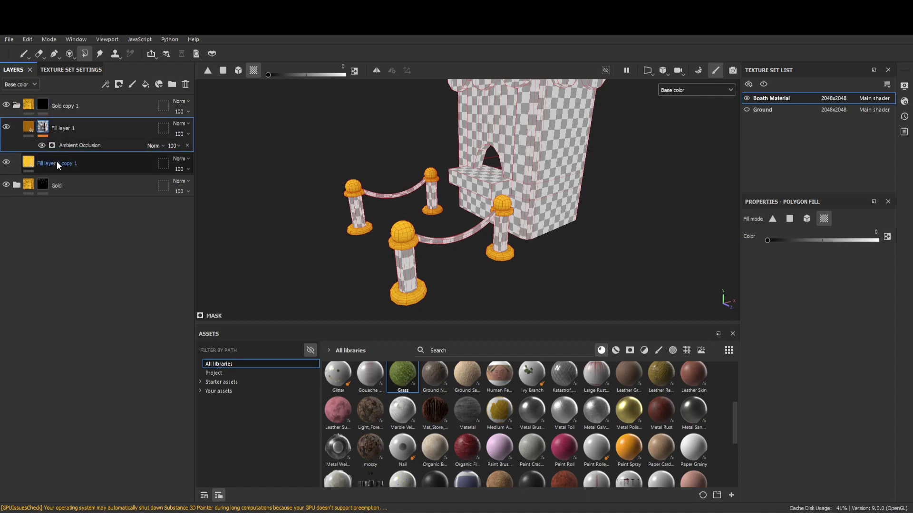
Recolour both fill layers in the Gold copy folder to purple, making the upper fill slightly darker
click(34, 165)
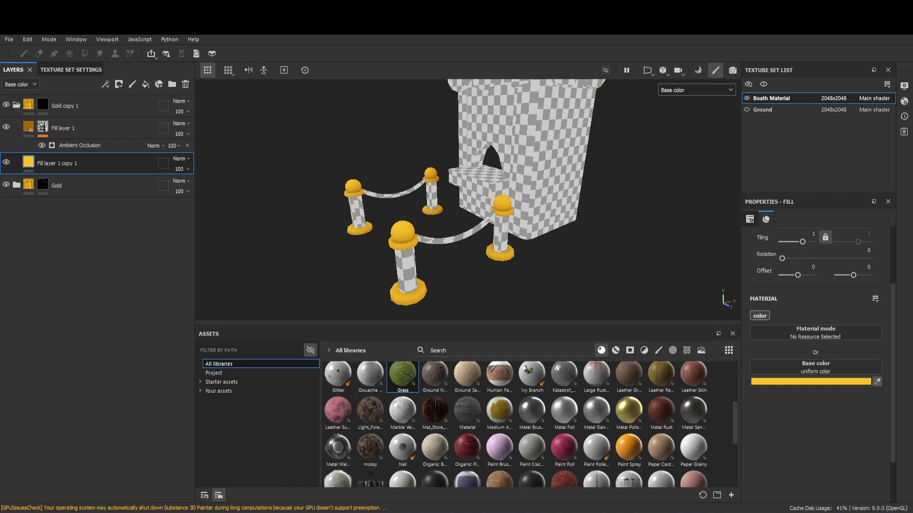
click(31, 129)
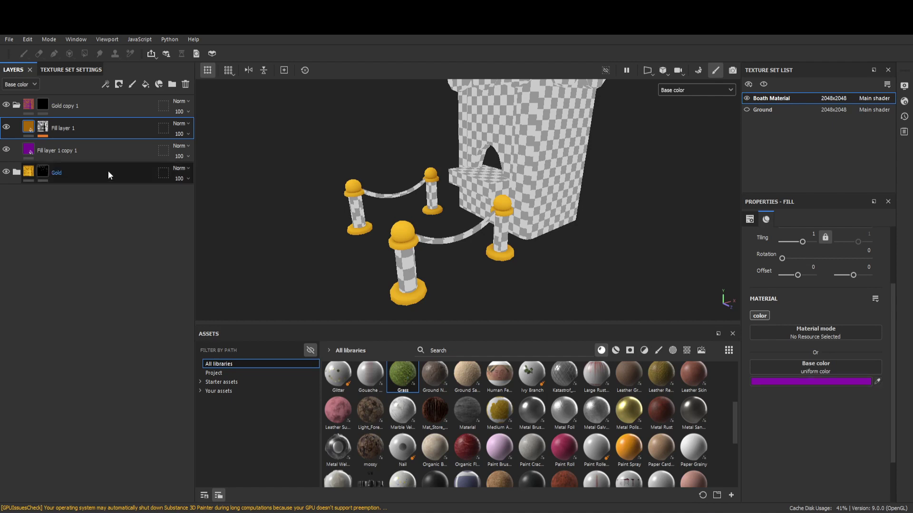
click(62, 150)
click(828, 381)
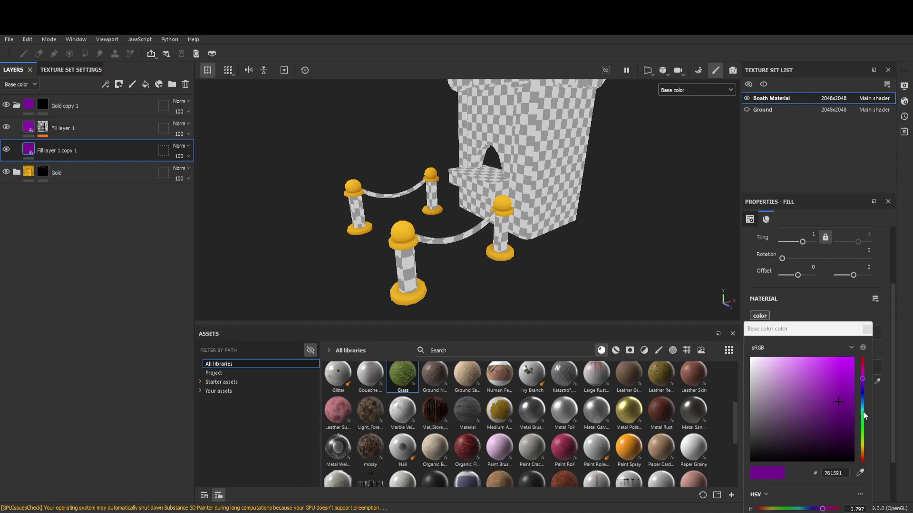
click(67, 128)
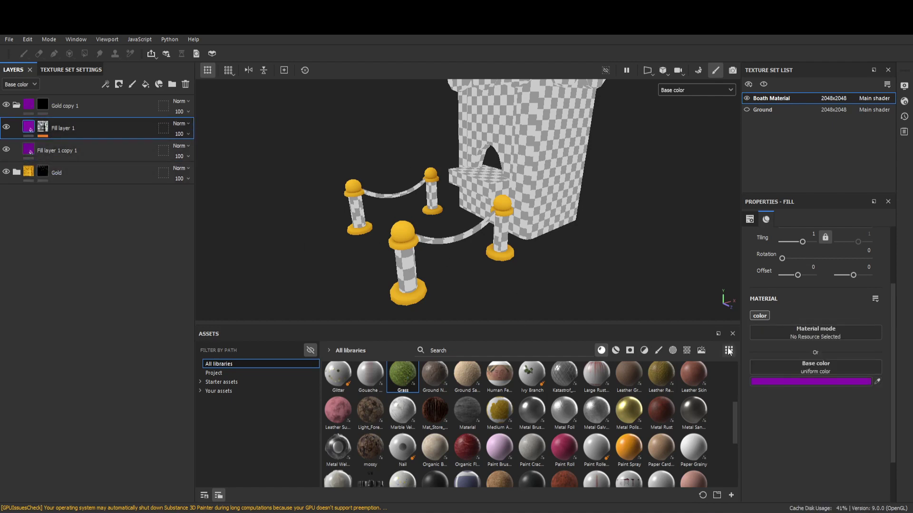
click(802, 382)
drag(843, 388, 844, 399)
click(867, 329)
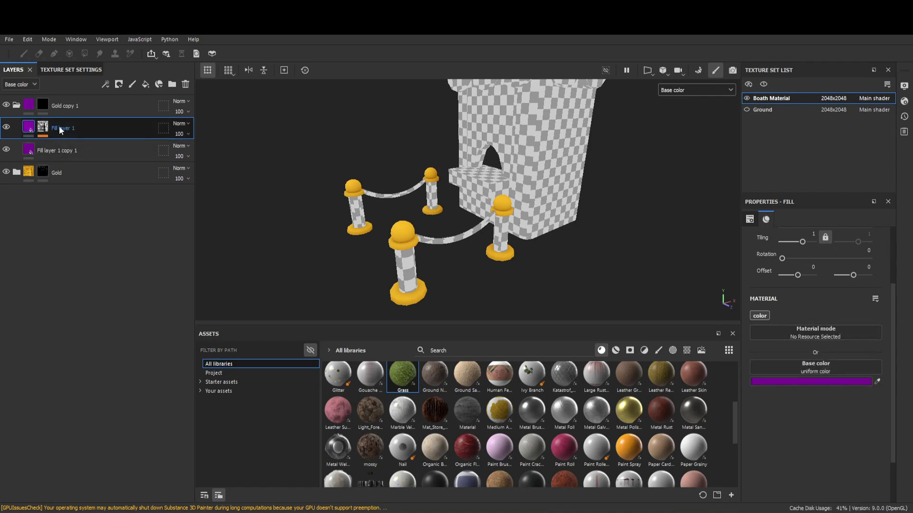
In a straight front view, add the four post shafts to the Gold copy folder's mask with polygon fill value 1
click(41, 106)
alt+drag(490, 290, 366, 234)
key(F6)
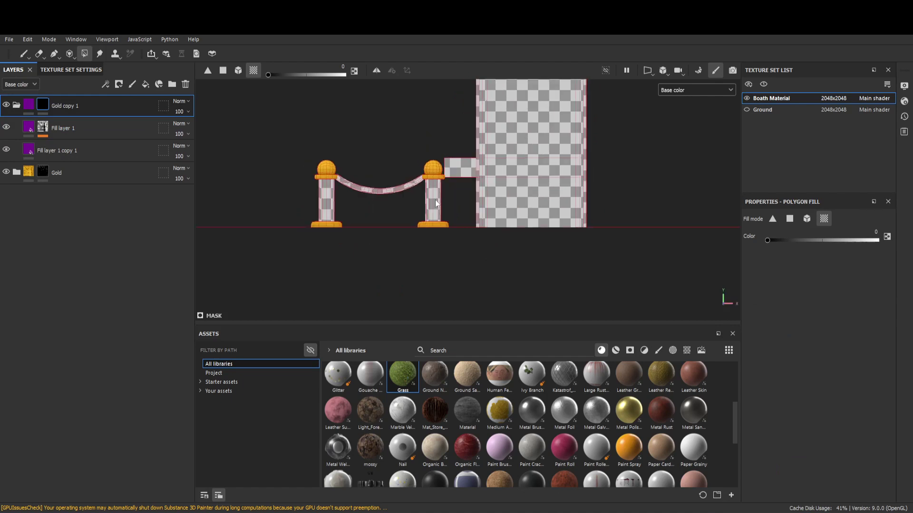
scroll(435, 200, up, 1)
drag(455, 201, 251, 201)
key(x)
drag(447, 206, 239, 210)
key(F2)
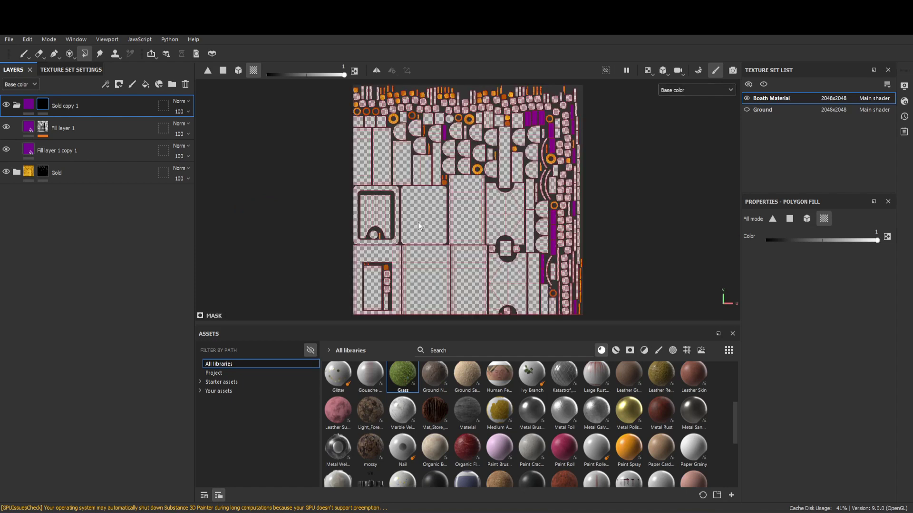
key(F2)
Set the Ambient Occlusion generator's Global Balance to 0.28 on the upper purple fill, hiding the lower purple fill only while adjusting
alt+drag(438, 208, 394, 226)
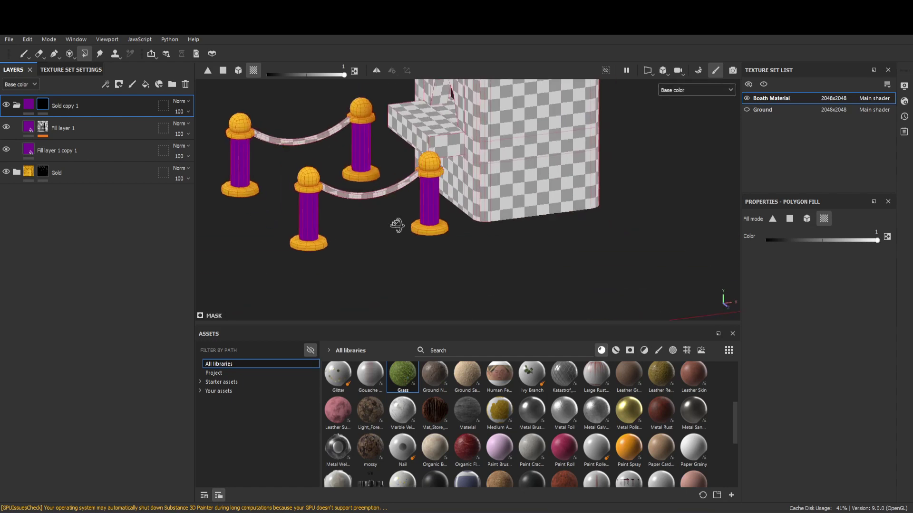
alt+middle_drag(412, 209, 489, 279)
alt+drag(489, 279, 511, 280)
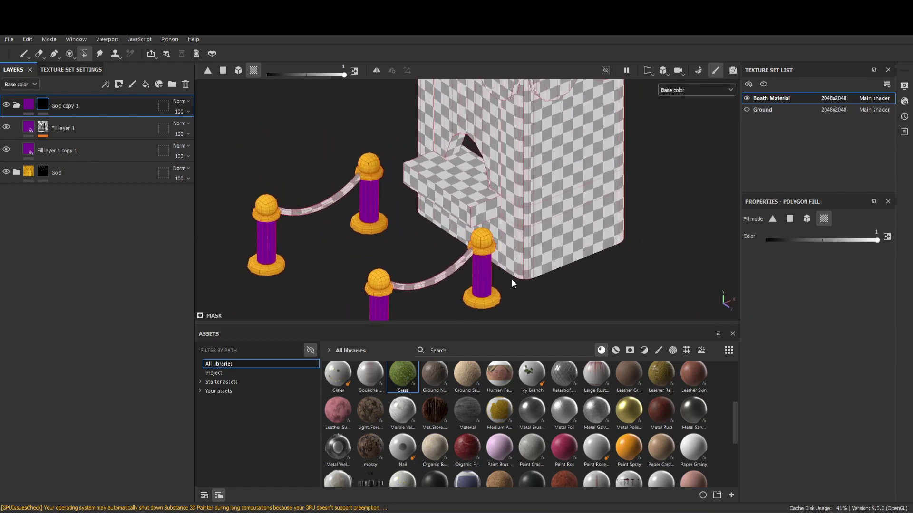
alt+middle_drag(512, 281, 480, 214)
alt+right_drag(480, 214, 462, 225)
alt+drag(461, 223, 434, 233)
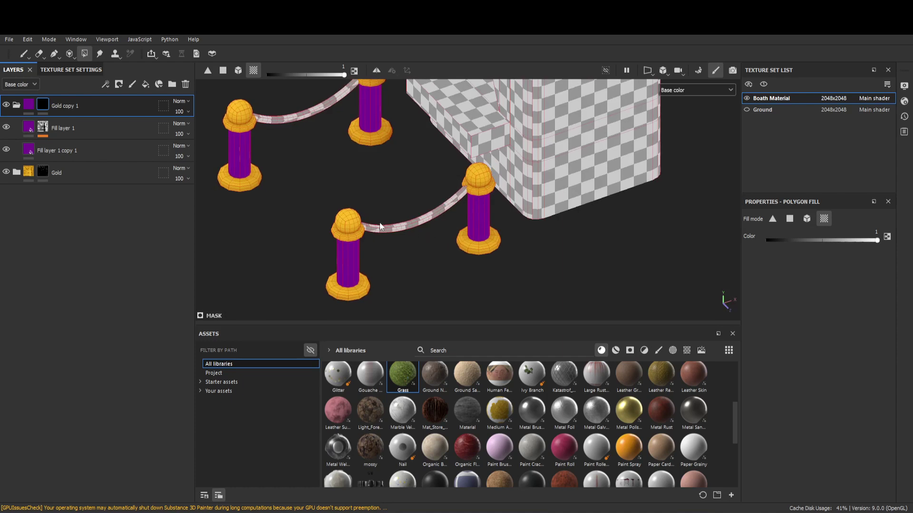
click(43, 127)
click(6, 161)
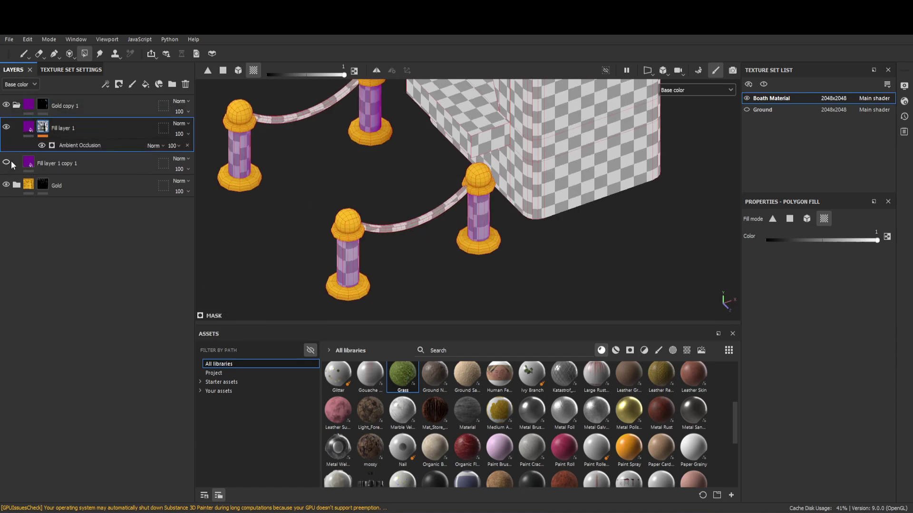
click(67, 145)
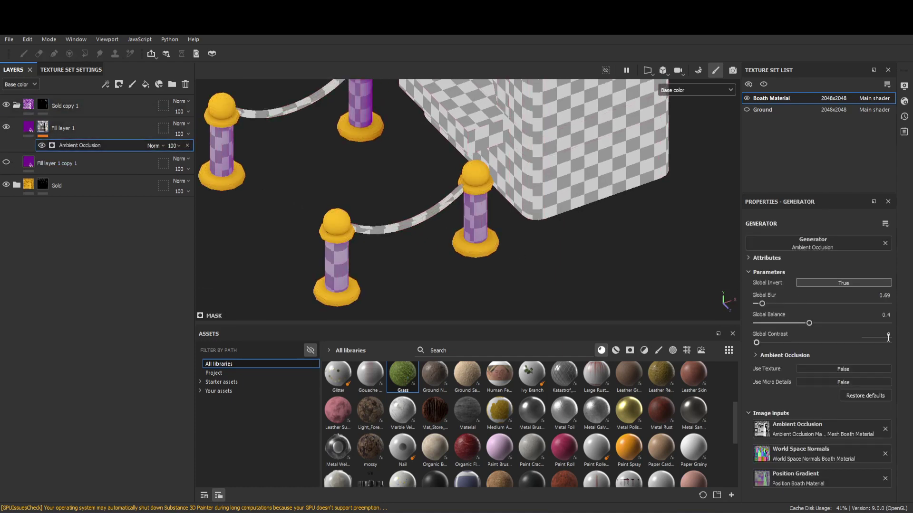
mouse_move(810, 323)
mouse_down()
mouse_move(831, 323)
mouse_move(794, 323)
mouse_up()
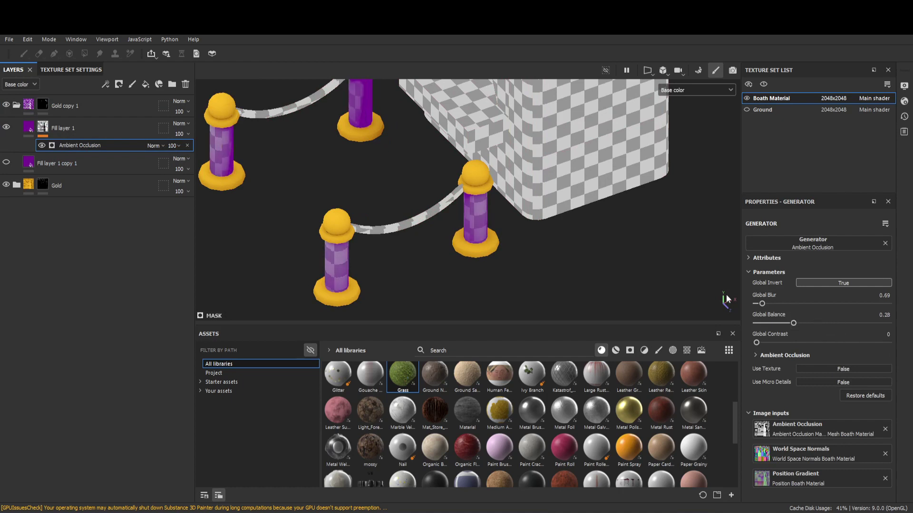
alt+drag(380, 243, 358, 222)
alt+middle_drag(396, 225, 448, 226)
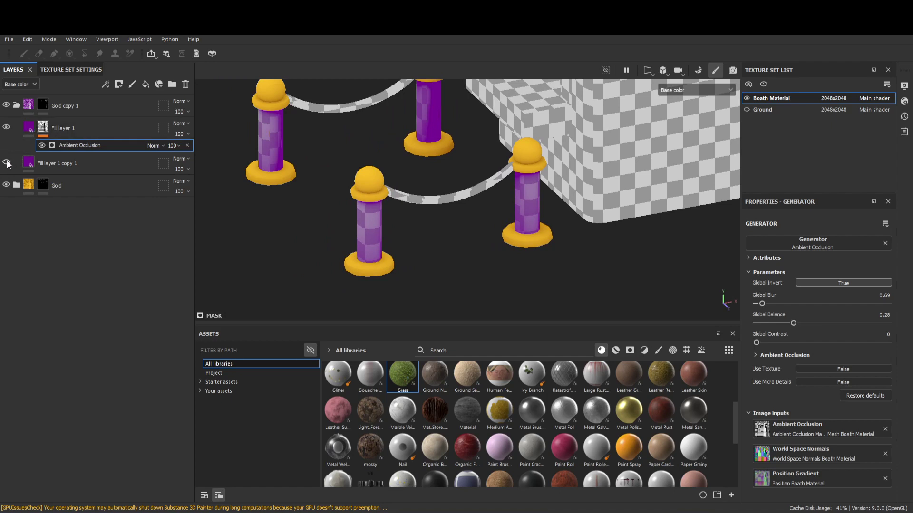
click(6, 162)
Darken the purple base color of the upper fill layer by lowering its HSV value
click(28, 127)
click(836, 382)
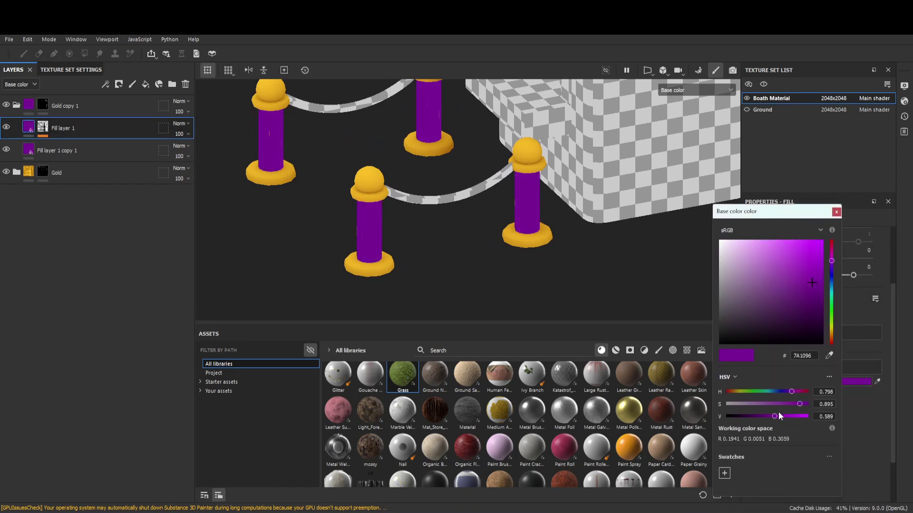
drag(799, 404, 763, 415)
Rename the purple Gold copy folder as pur
alt+drag(418, 193, 424, 161)
scroll(449, 166, down, 2)
click(76, 105)
double_click(72, 106)
text(pur)
key(Return)
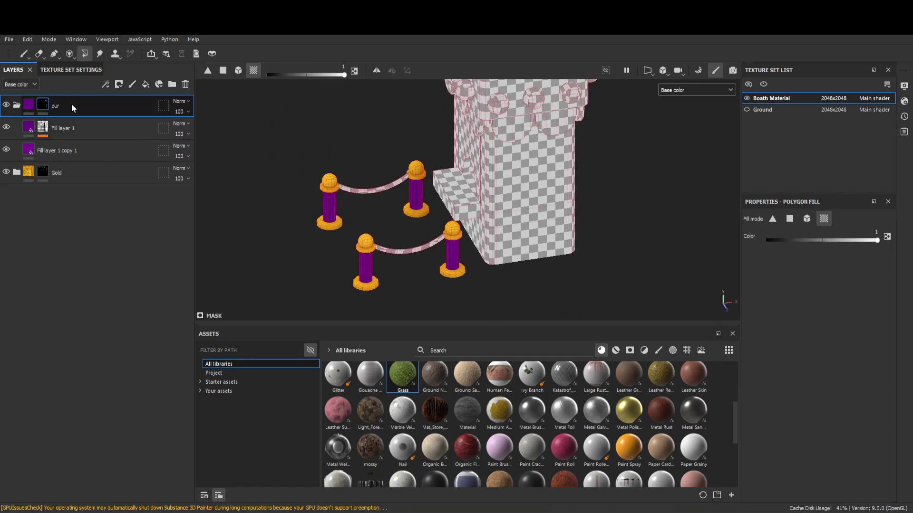
Duplicate the pur folder, collapse the original, and clear the copy's mask
key(ctrl+d)
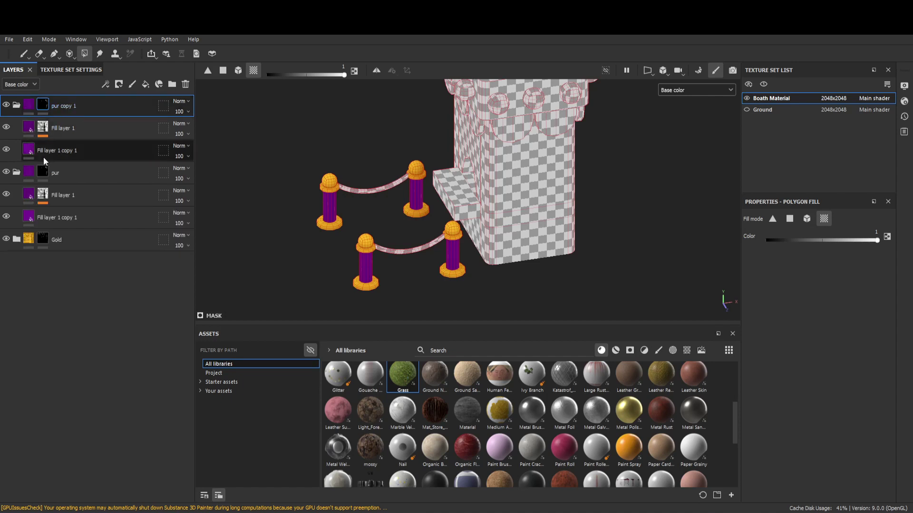
click(18, 172)
right_click(44, 101)
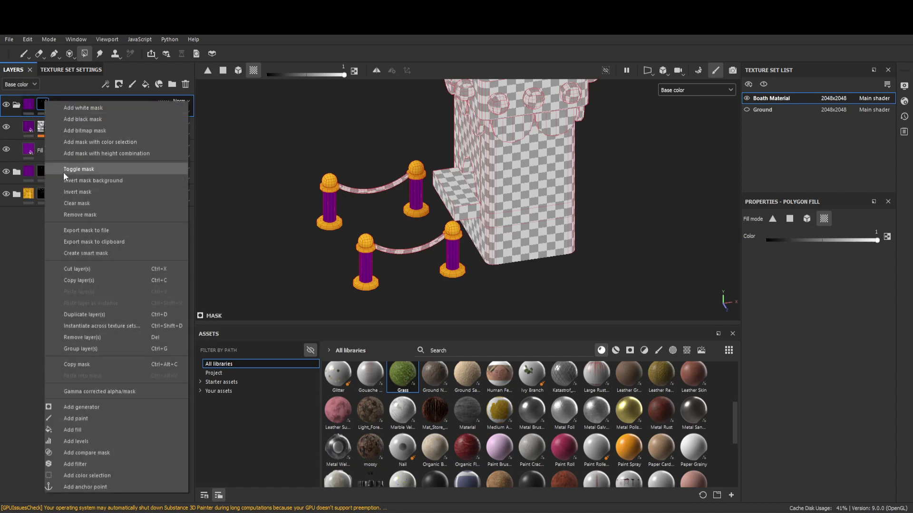
click(71, 198)
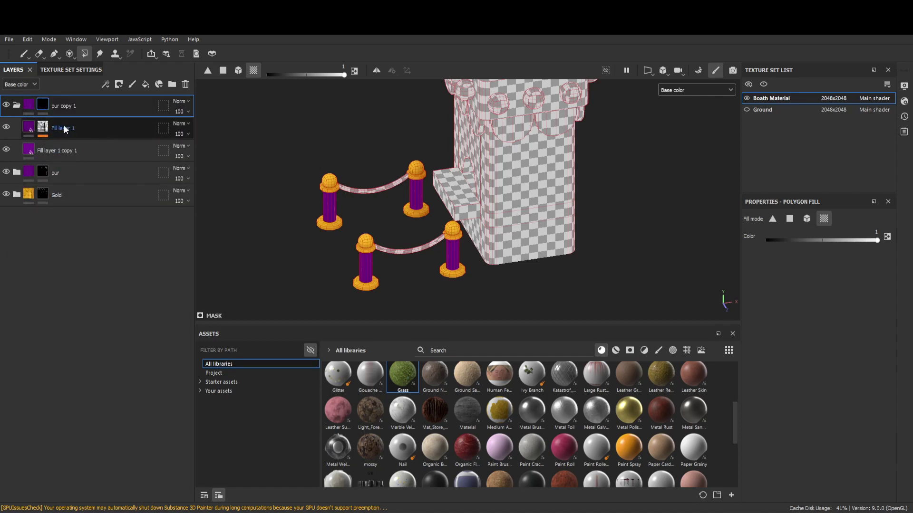
Add both barrier ropes to the pur copy folder's mask and set the polygon fill to whole-mesh mode
alt+drag(355, 186, 395, 264)
alt+right_drag(369, 226, 393, 258)
key(ctrl+z)
drag(395, 295, 363, 232)
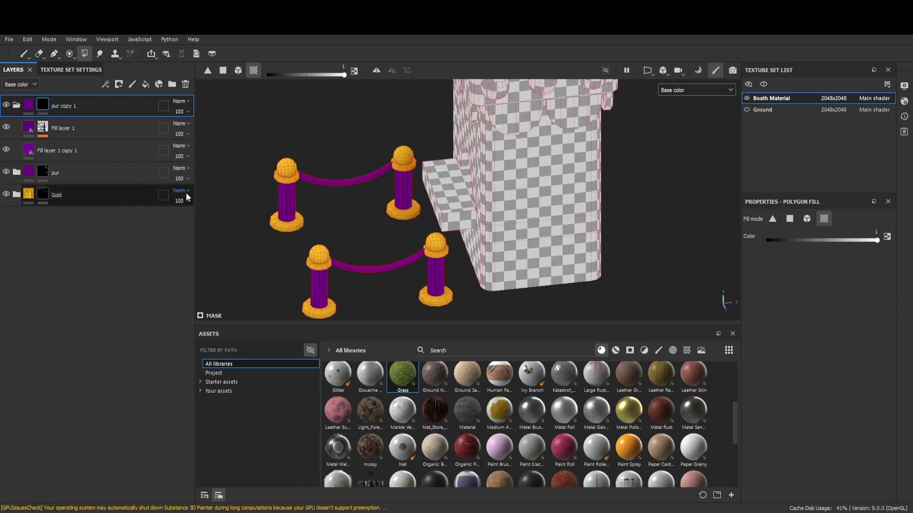
click(238, 70)
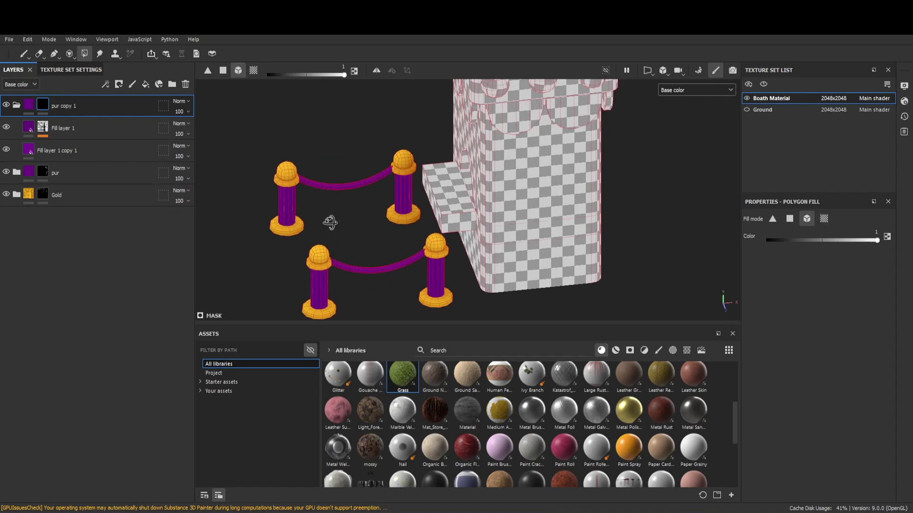
alt+drag(332, 229, 268, 183)
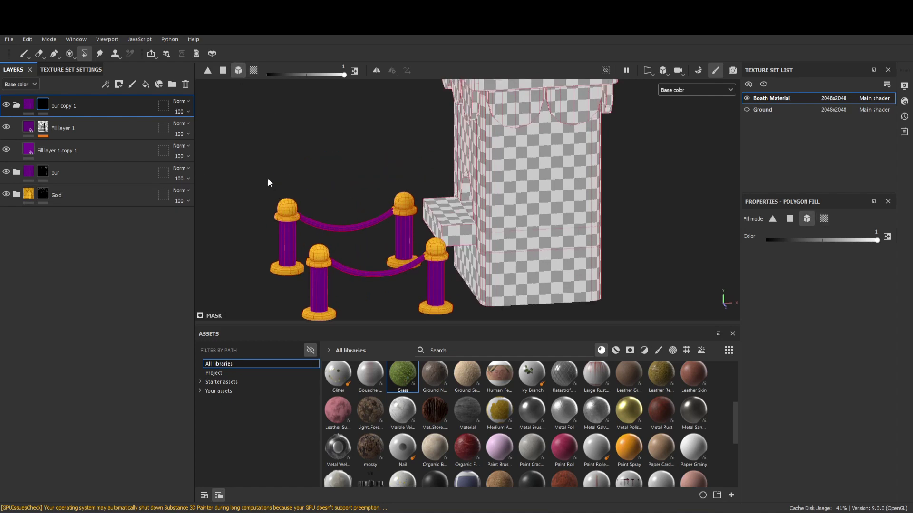
Sample a pinkish red for the pur copy's lower fill and a darker crimson for its upper fill
click(22, 156)
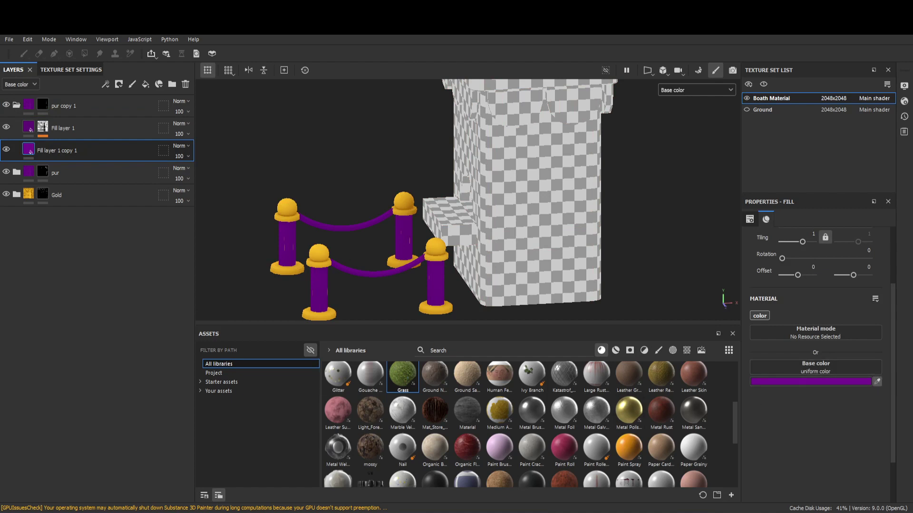
click(877, 381)
click(564, 446)
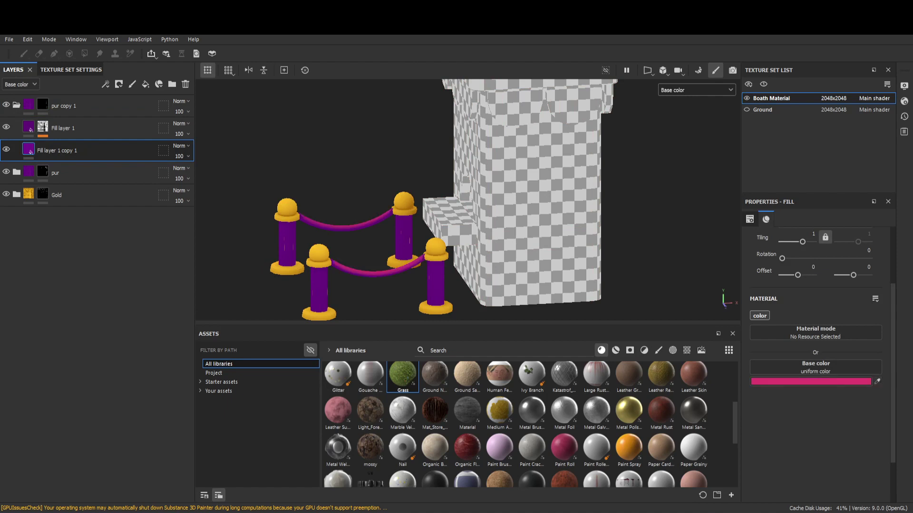
click(30, 129)
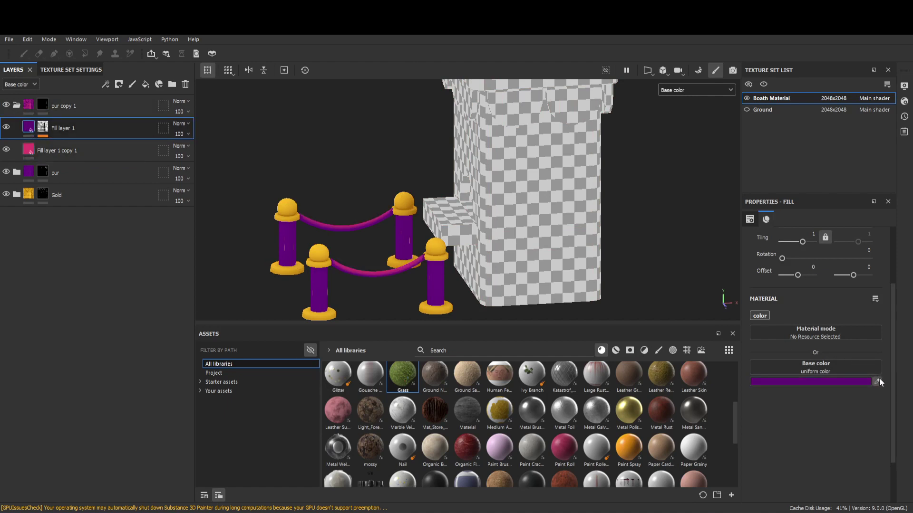
click(467, 447)
Add the booth's body mesh, including its counter and roof block, to the pur copy folder's mask
alt+drag(426, 204, 375, 202)
alt+drag(576, 251, 595, 194)
click(49, 105)
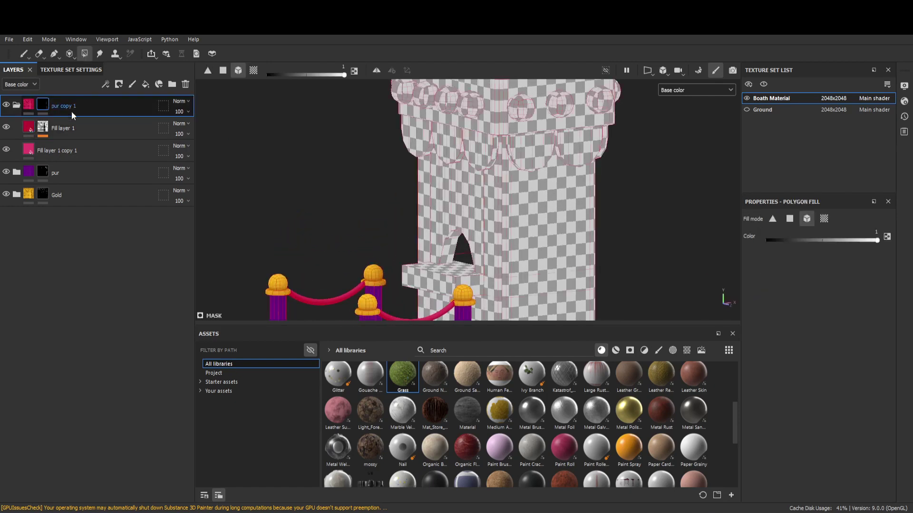
scroll(542, 208, down, 2)
click(569, 226)
scroll(568, 226, down, 2)
alt+drag(506, 208, 511, 213)
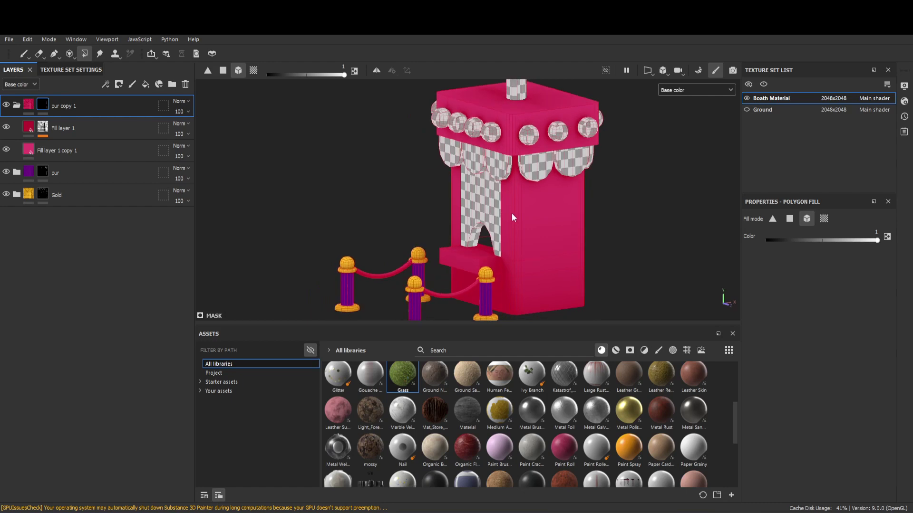
Switch polygon fill to UV chunks and, in a straight side-on view, remove the booth's roof block from the red folder's mask
click(253, 70)
alt+middle_drag(652, 227, 582, 185)
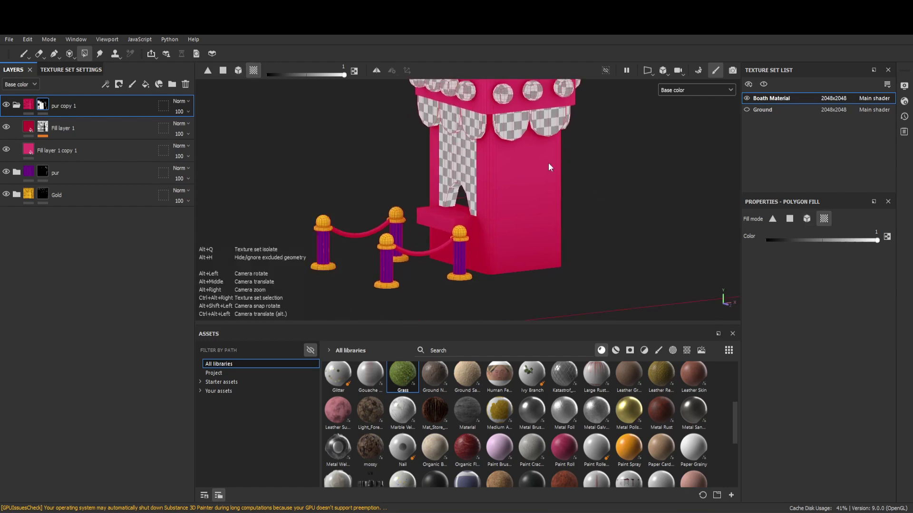
alt+middle_drag(548, 162, 554, 244)
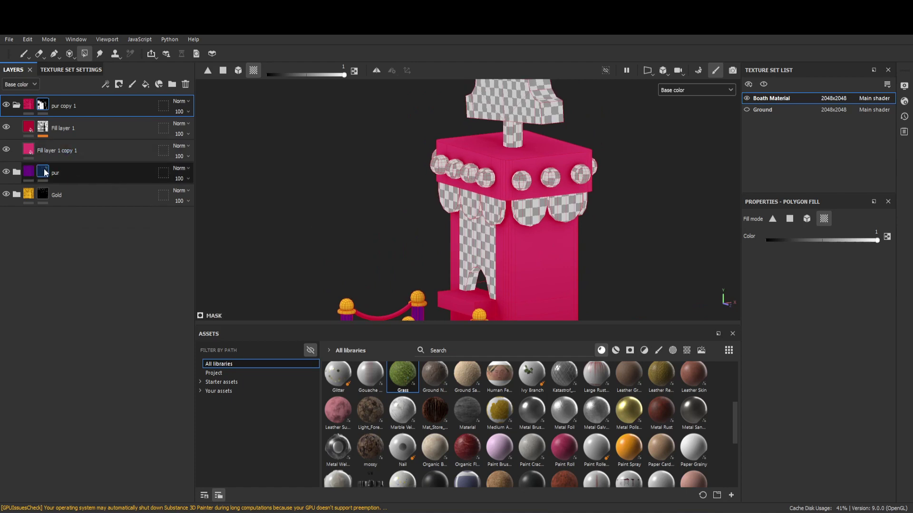
click(18, 106)
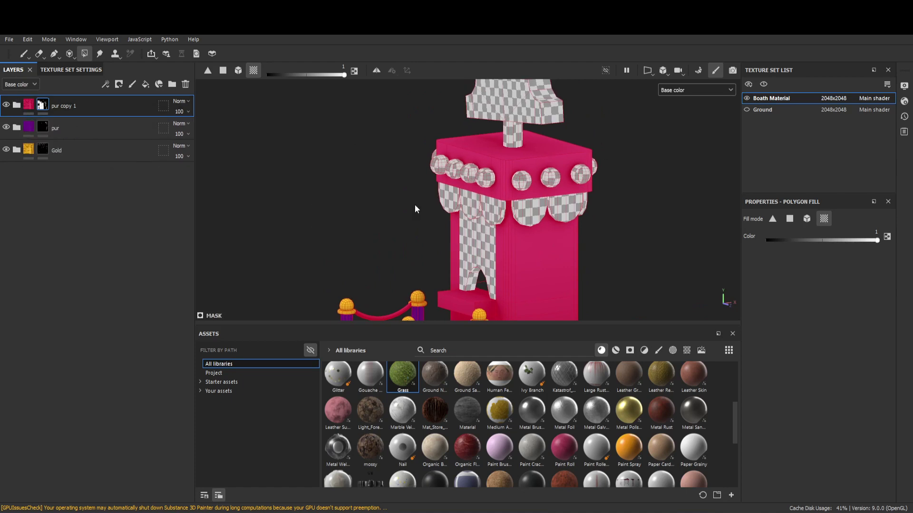
scroll(510, 216, down, 3)
alt+middle_drag(511, 216, 502, 212)
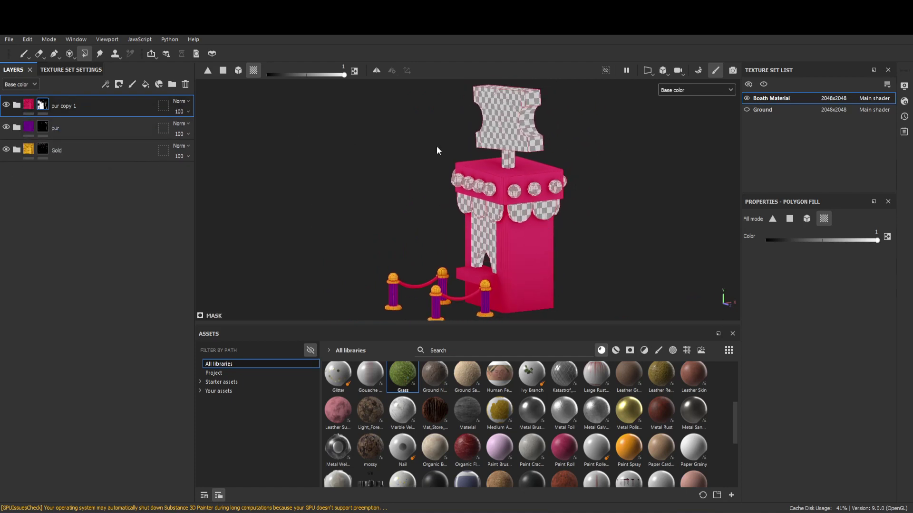
alt+drag(599, 166, 594, 173)
alt+shift+drag(543, 187, 545, 163)
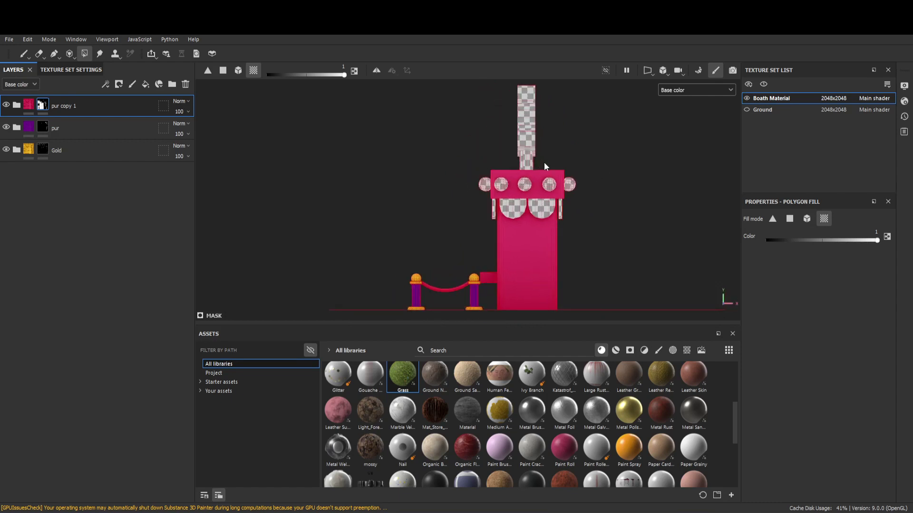
key(x)
drag(623, 136, 495, 168)
Add the booth's roof block to the pur folder's mask, leaving out the round bulbs
click(61, 130)
scroll(564, 167, up, 5)
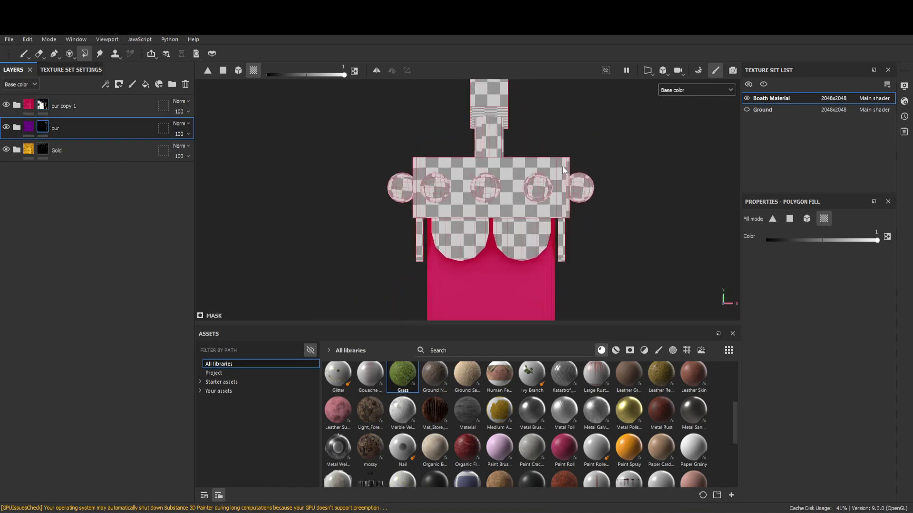
drag(589, 143, 557, 162)
drag(403, 157, 415, 159)
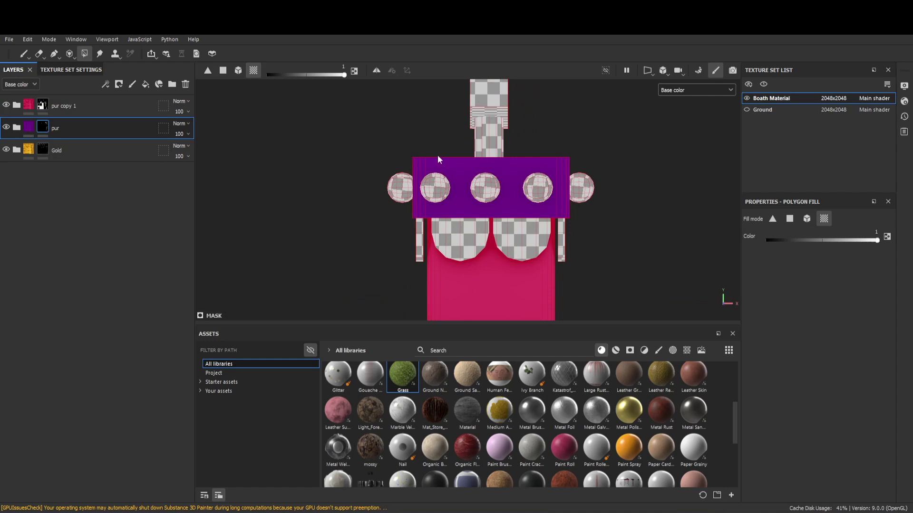
Switch polygon fill to mesh mode and add the round bulbs around the booth's roof block to the Gold folder's mask
click(49, 148)
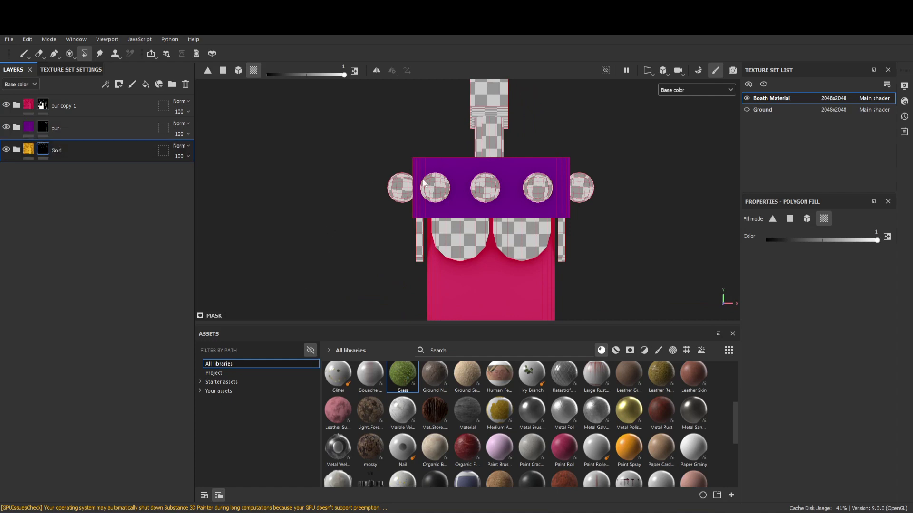
drag(344, 165, 404, 197)
click(238, 70)
drag(311, 159, 393, 215)
drag(615, 175, 584, 214)
alt+drag(437, 173, 687, 176)
alt+middle_drag(385, 170, 490, 145)
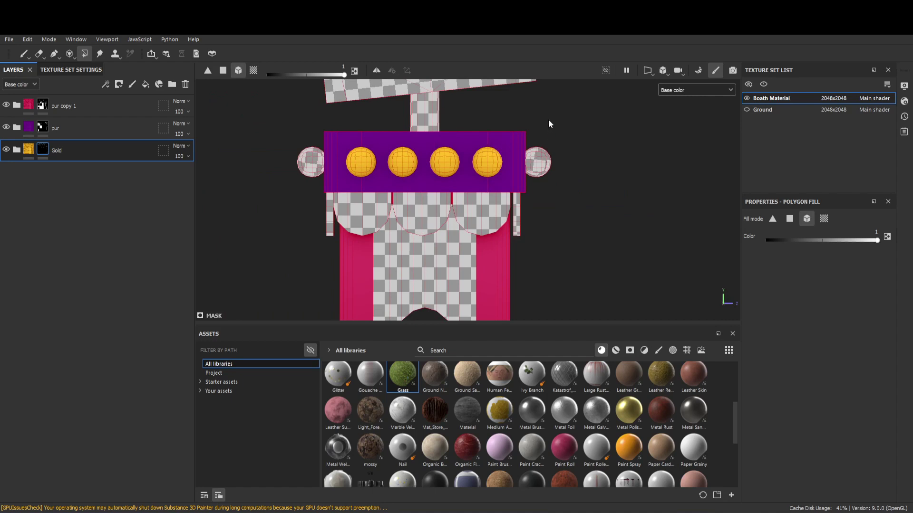
drag(563, 174, 542, 174)
drag(243, 122, 306, 193)
Add the middle front awning scallop and one scallop on each narrow side of the booth to the Gold folder's mask
scroll(431, 158, down, 3)
alt+drag(464, 152, 363, 157)
scroll(453, 155, up, 3)
alt+middle_drag(458, 173, 492, 165)
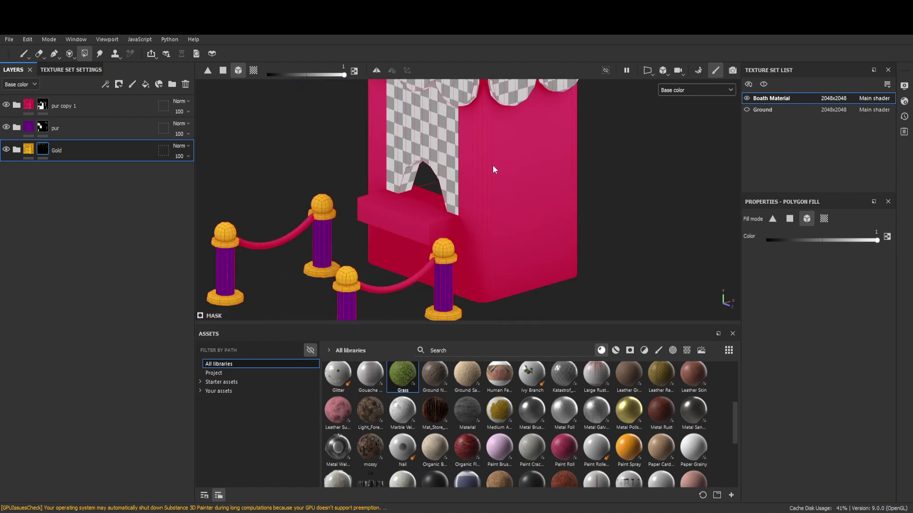
alt+middle_drag(505, 124, 419, 166)
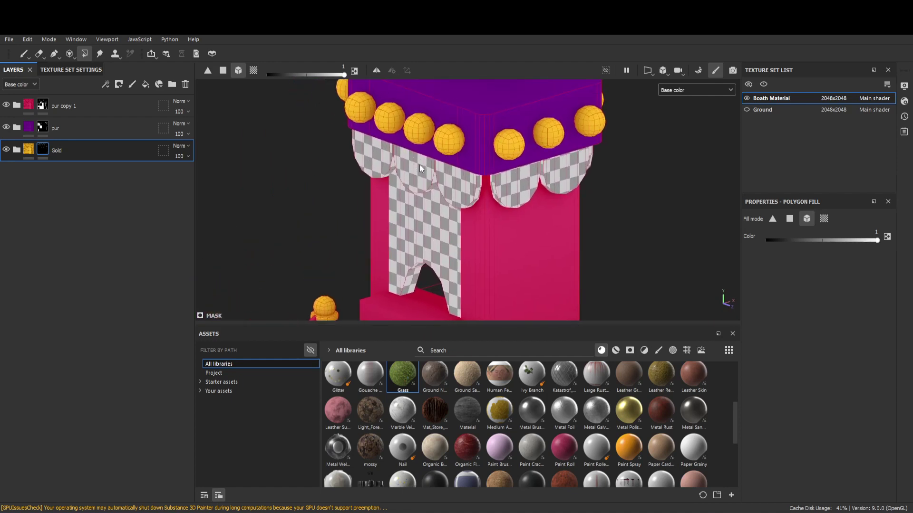
alt+drag(436, 158, 455, 153)
click(413, 166)
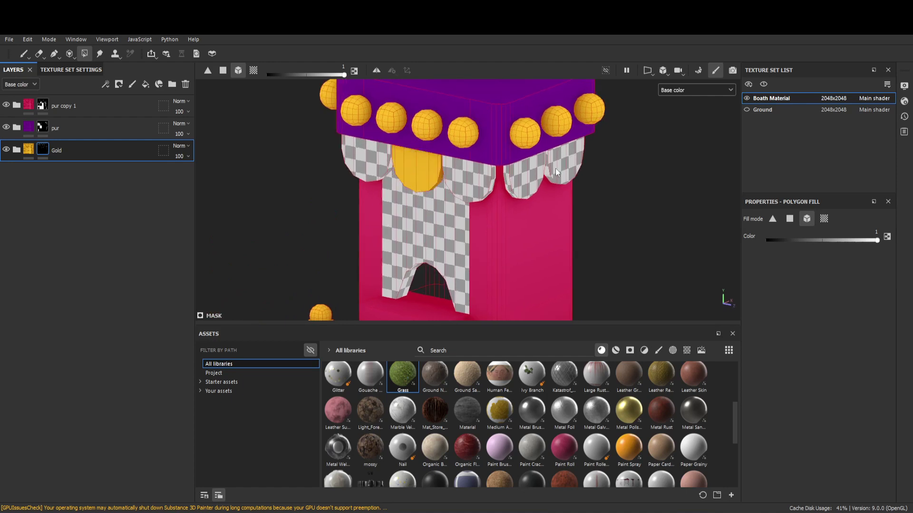
alt+drag(524, 172, 426, 180)
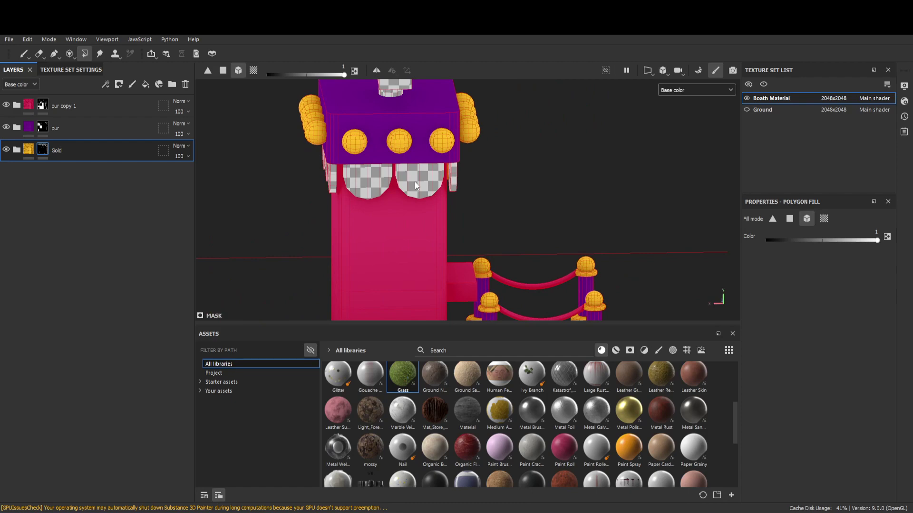
alt+drag(409, 181, 477, 176)
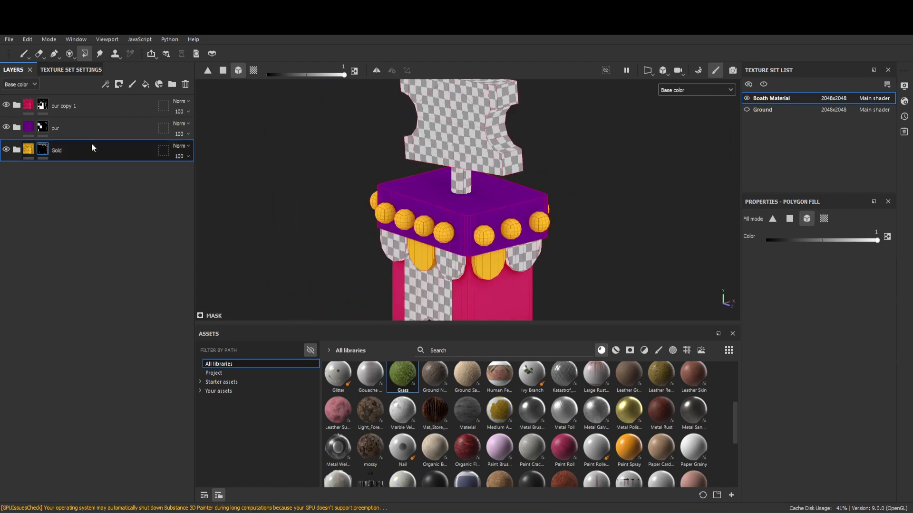
Darken the purple base color of Fill layer 1 in the pur folder
click(16, 126)
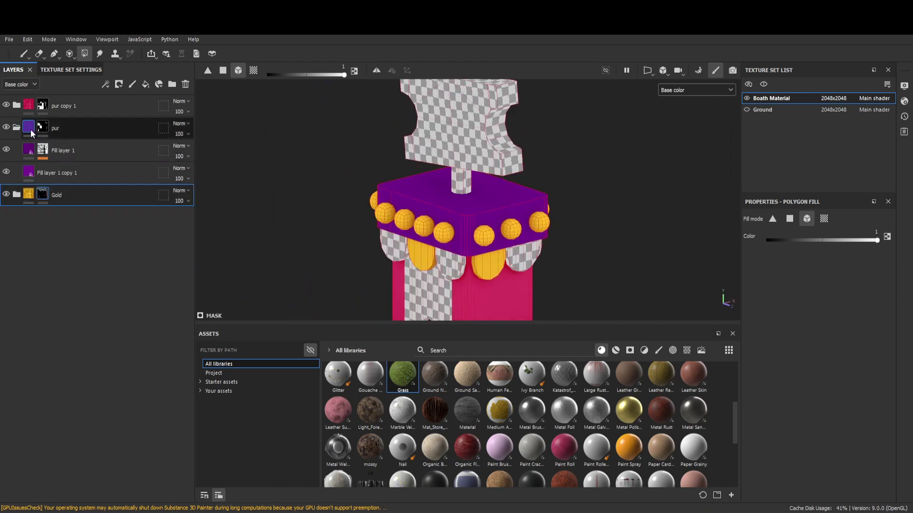
click(34, 155)
click(823, 378)
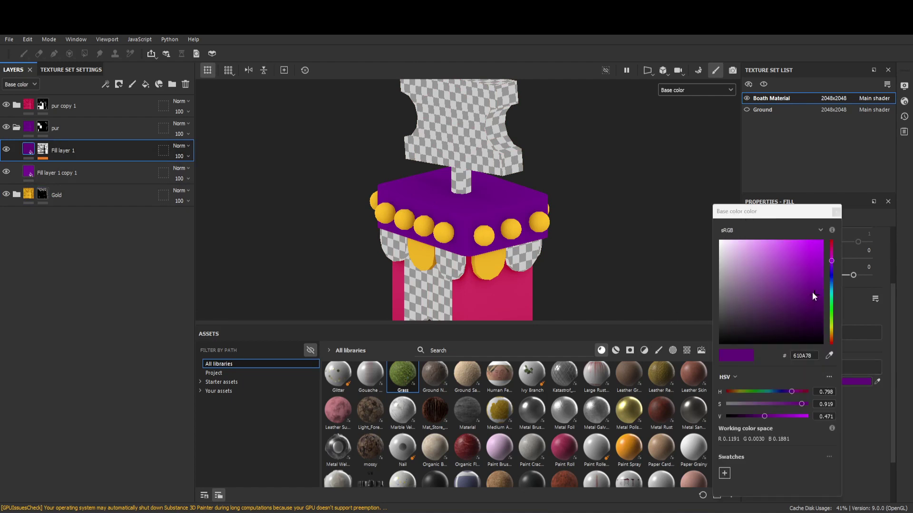
mouse_move(770, 416)
mouse_down()
mouse_move(756, 413)
mouse_move(798, 405)
mouse_move(754, 416)
mouse_up()
click(836, 211)
alt+drag(523, 152, 534, 193)
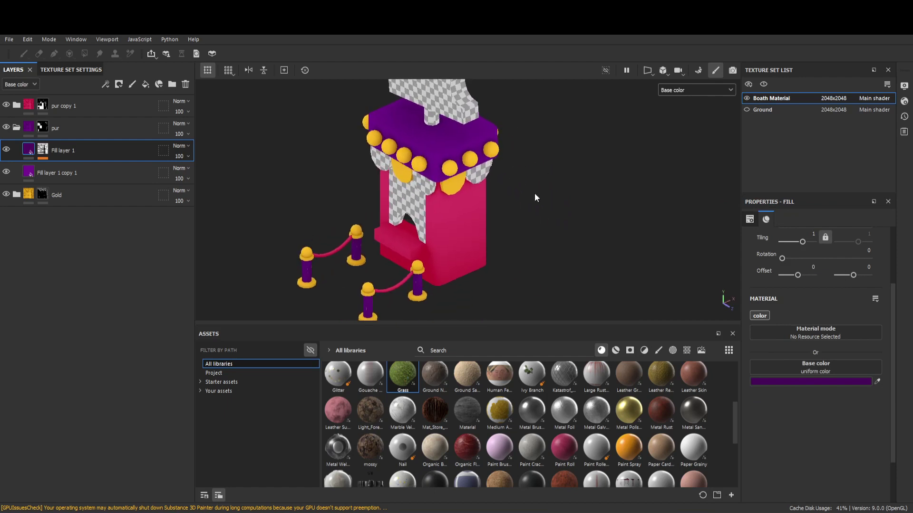
In the pur copy 1 folder, raise the Global Balance of Fill layer 1's Ambient Occlusion generator to 0.48
click(17, 127)
click(16, 105)
click(44, 127)
click(52, 148)
click(59, 161)
scroll(354, 202, up, 2)
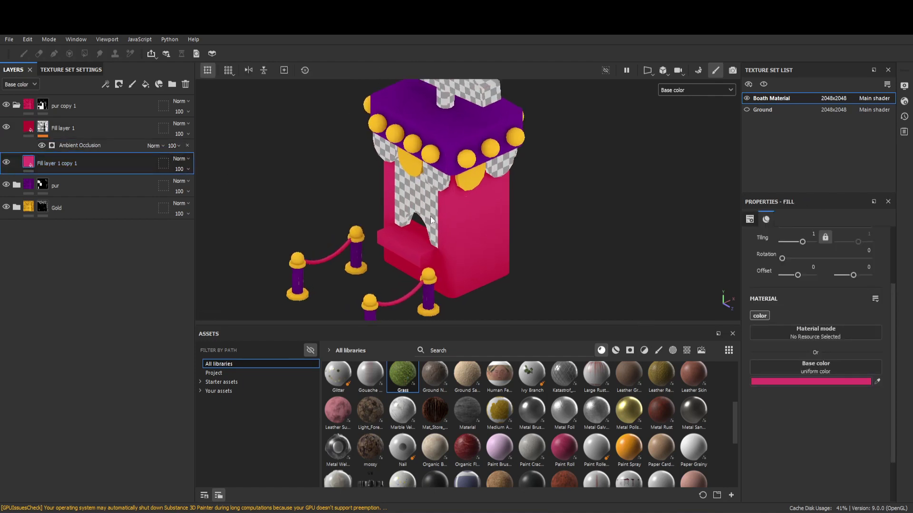
click(29, 129)
click(43, 128)
click(68, 145)
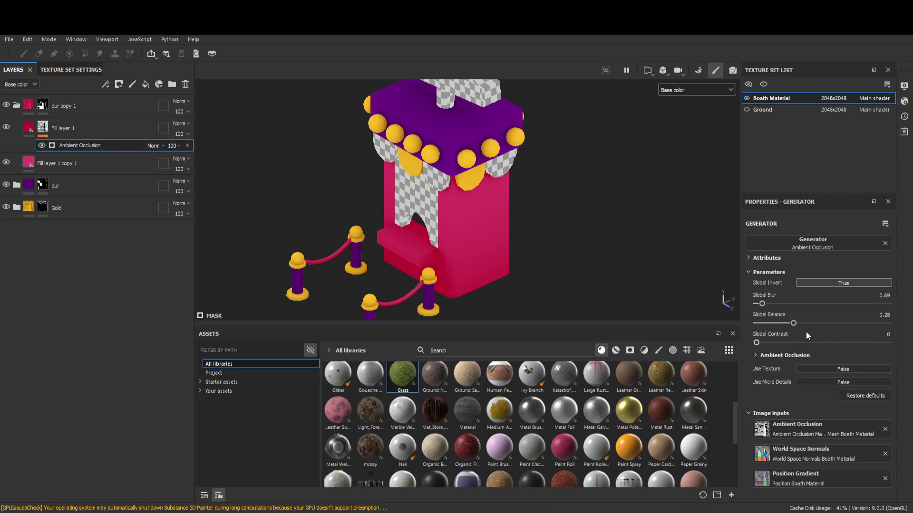
drag(795, 323, 819, 324)
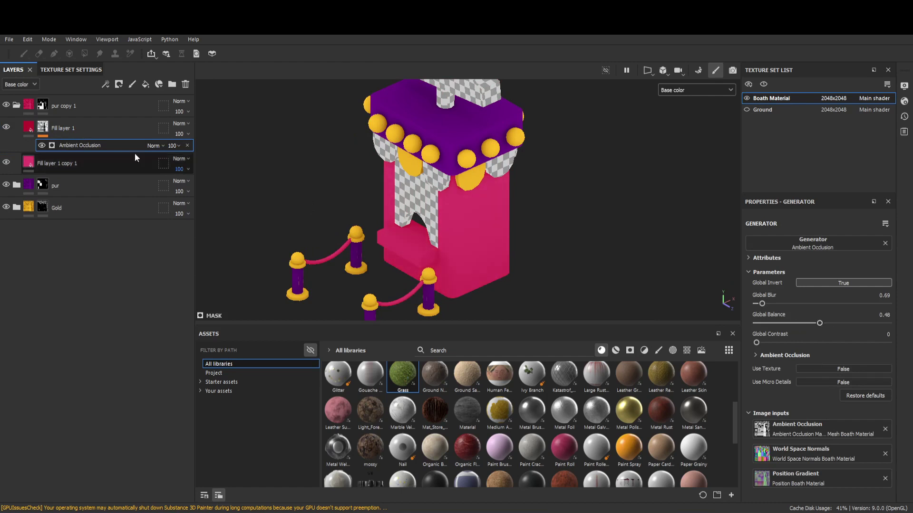
Duplicate the pink fill, move the copy to the top of the pur copy 1 folder and sample Fill layer 1's crimson for it
click(57, 160)
key(ctrl+d)
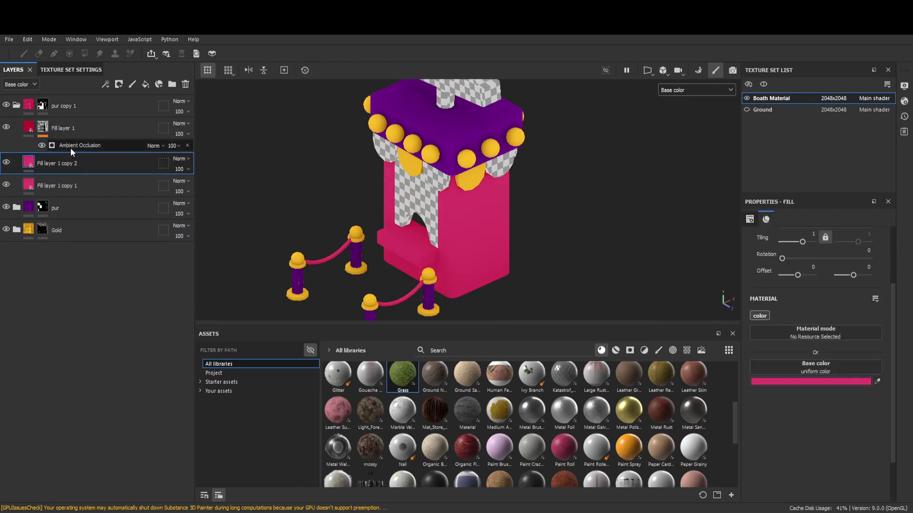
drag(87, 157, 106, 120)
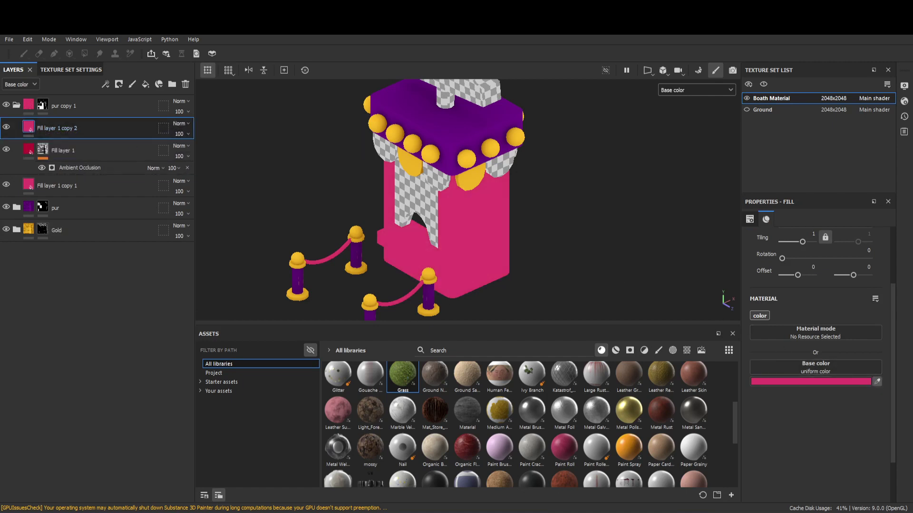
click(28, 149)
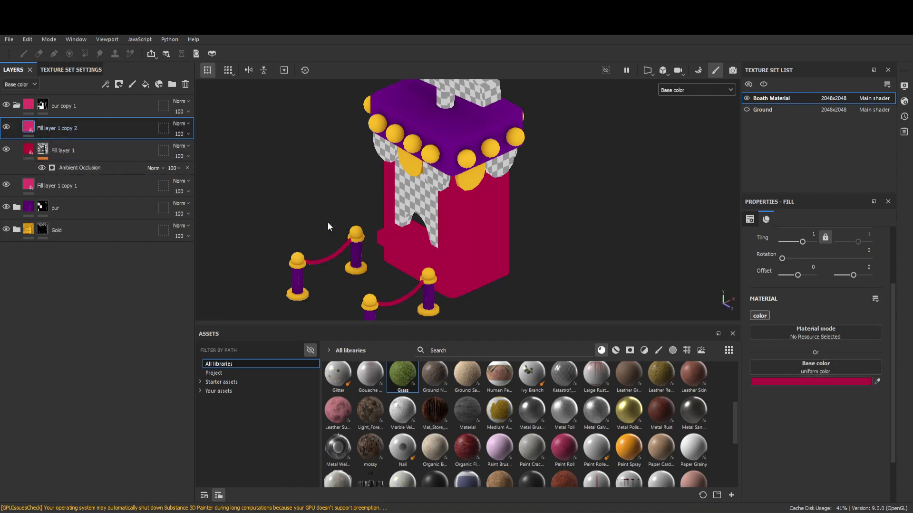
Add a black mask with a Light generator to Fill layer 1 copy 2
click(119, 84)
click(161, 113)
click(104, 86)
click(113, 97)
click(852, 247)
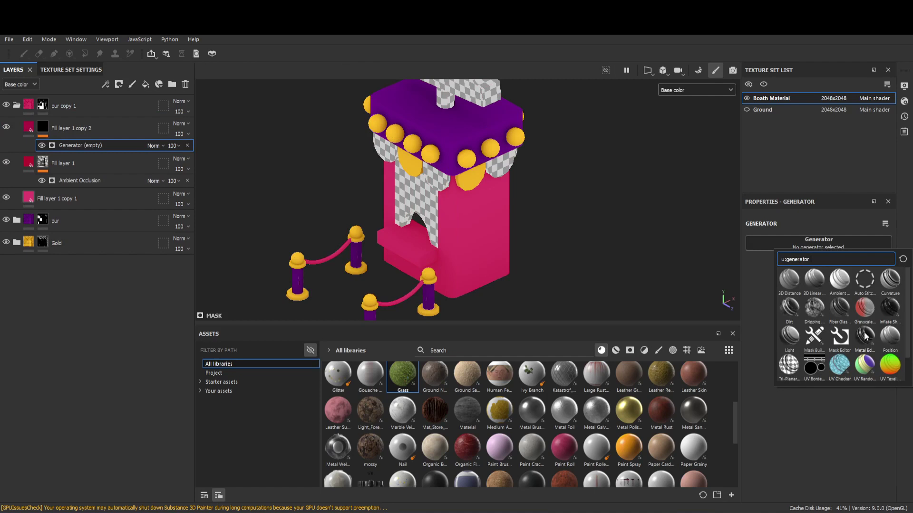
click(789, 336)
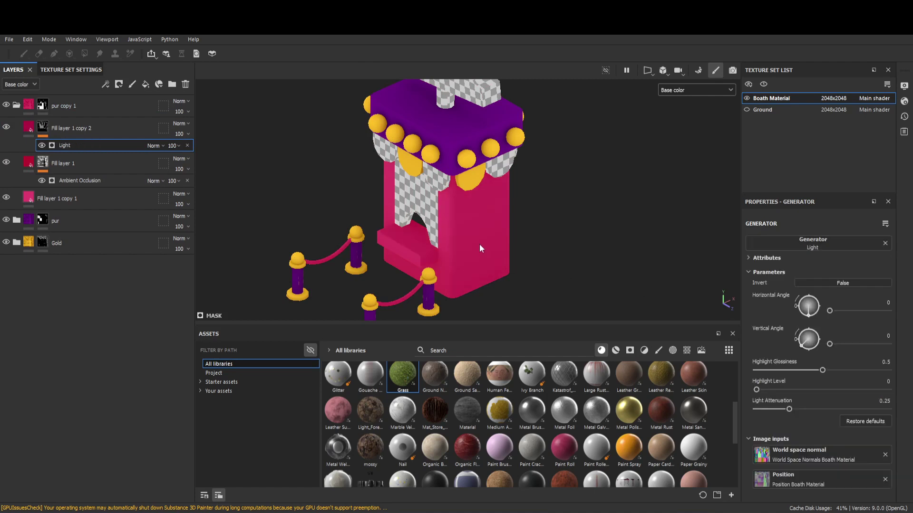
With the two lower red fills hidden, set the Light generator's Highlight Glossiness to 0.01, Highlight Level to 0.28 and Light Attenuation to 0.17
click(6, 162)
click(7, 197)
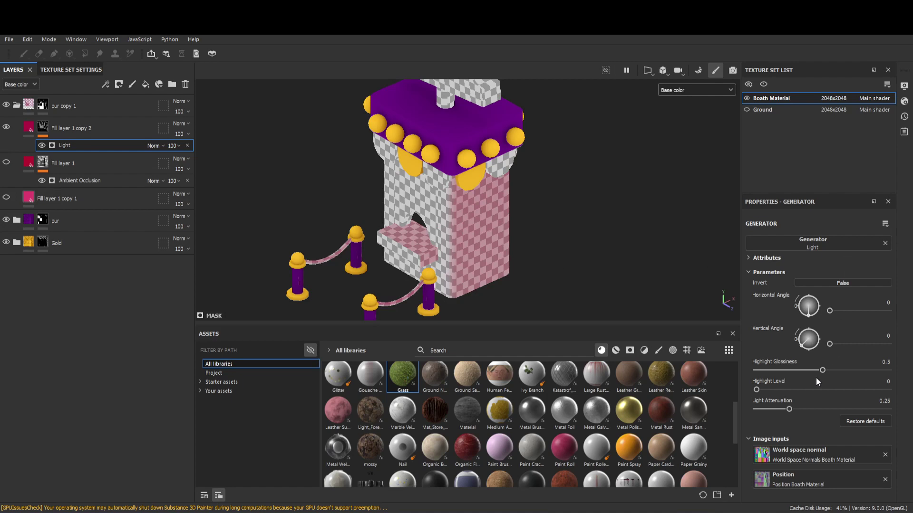
click(760, 409)
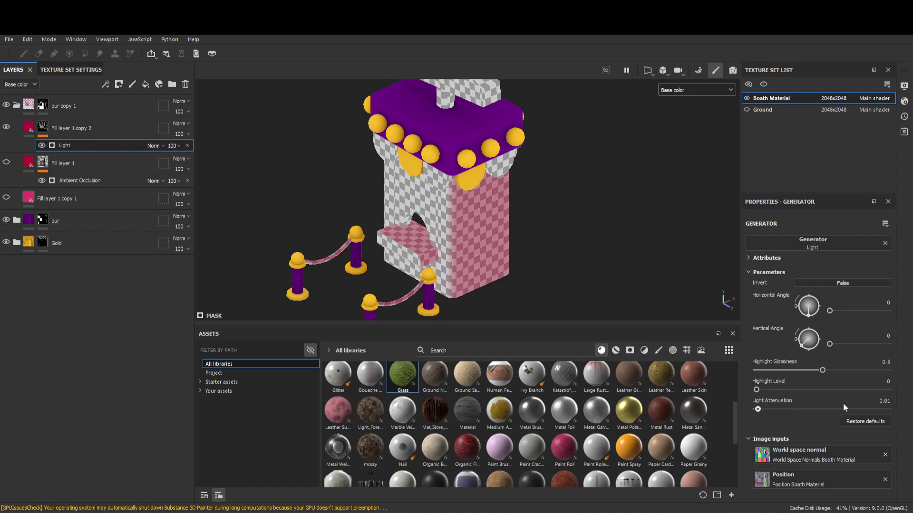
click(787, 408)
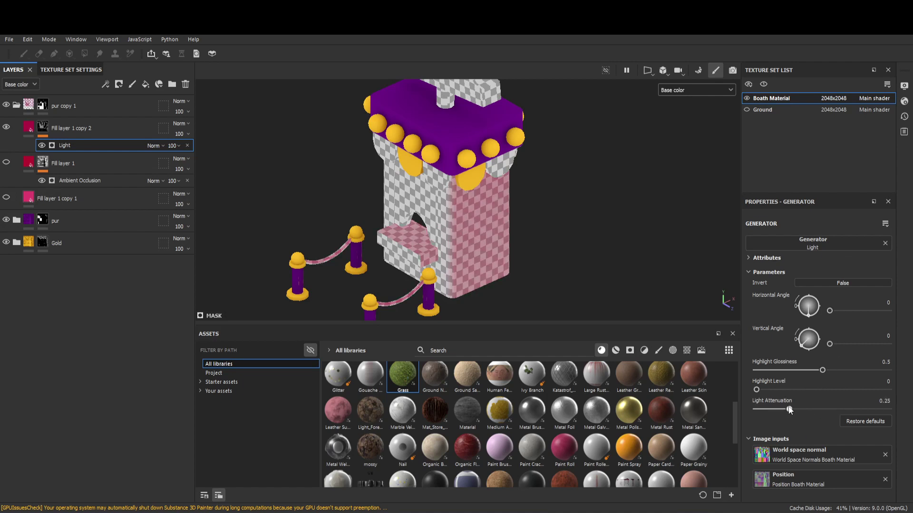
drag(821, 371, 757, 369)
click(770, 370)
click(791, 389)
click(801, 389)
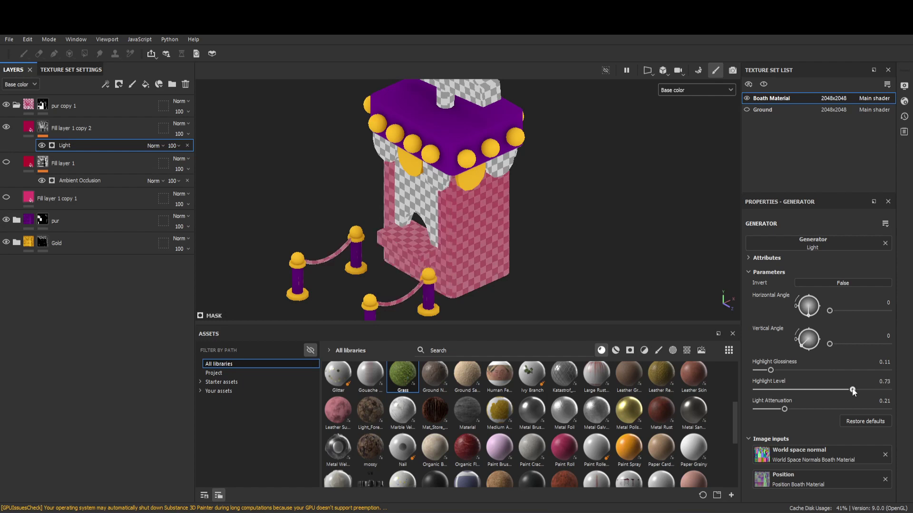
mouse_move(785, 411)
mouse_down()
mouse_move(748, 409)
mouse_move(761, 411)
mouse_up()
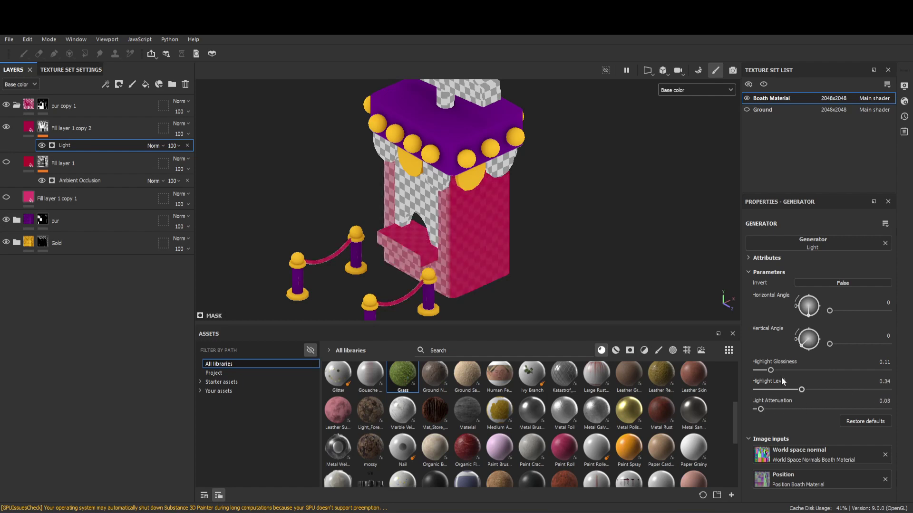
alt+drag(369, 222, 500, 225)
mouse_move(801, 390)
mouse_down()
mouse_move(785, 390)
mouse_move(793, 390)
mouse_move(778, 410)
mouse_up()
drag(770, 370, 757, 370)
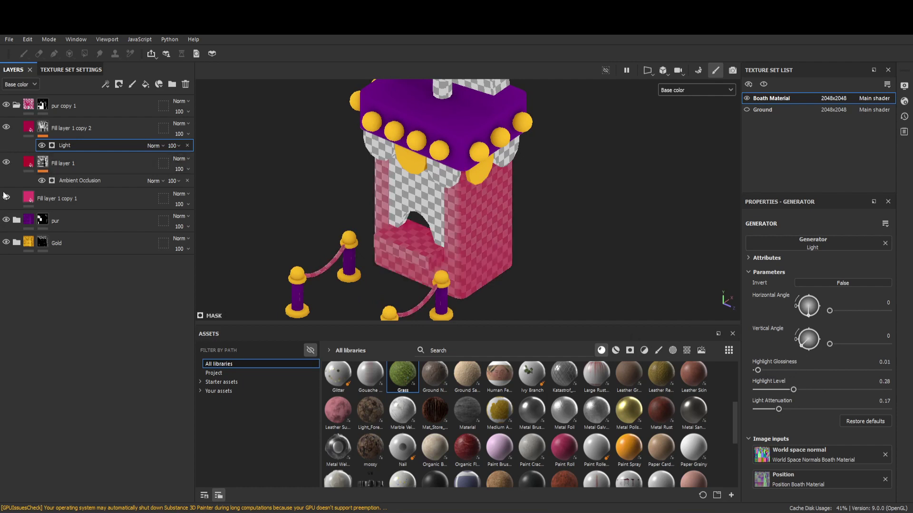
Darken the base color of the light-masked Fill layer 1 copy 2 to 7B0A2F
click(80, 165)
alt+drag(519, 217, 490, 214)
click(84, 200)
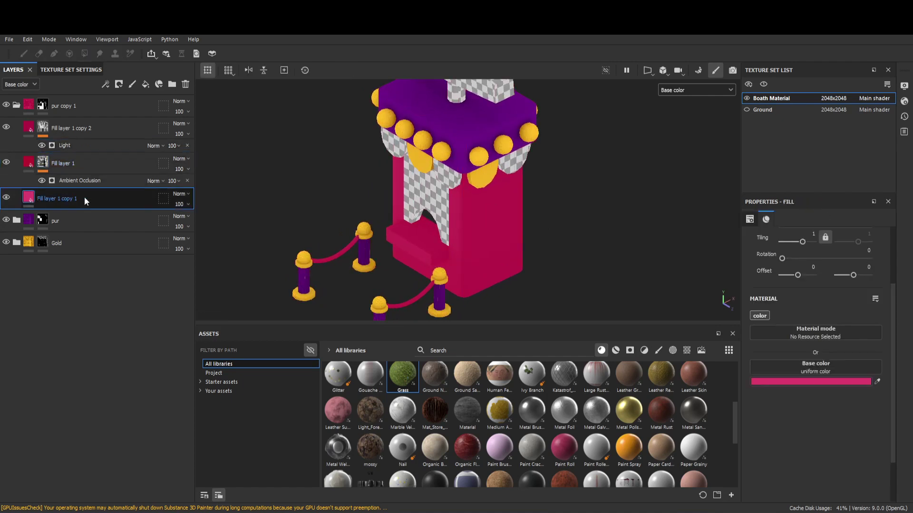
scroll(518, 207, down, 3)
scroll(507, 202, up, 1)
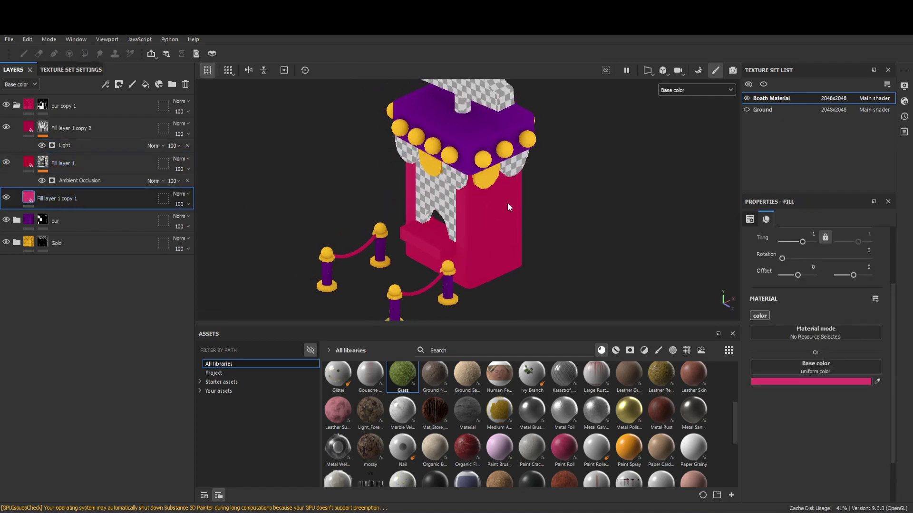
click(29, 128)
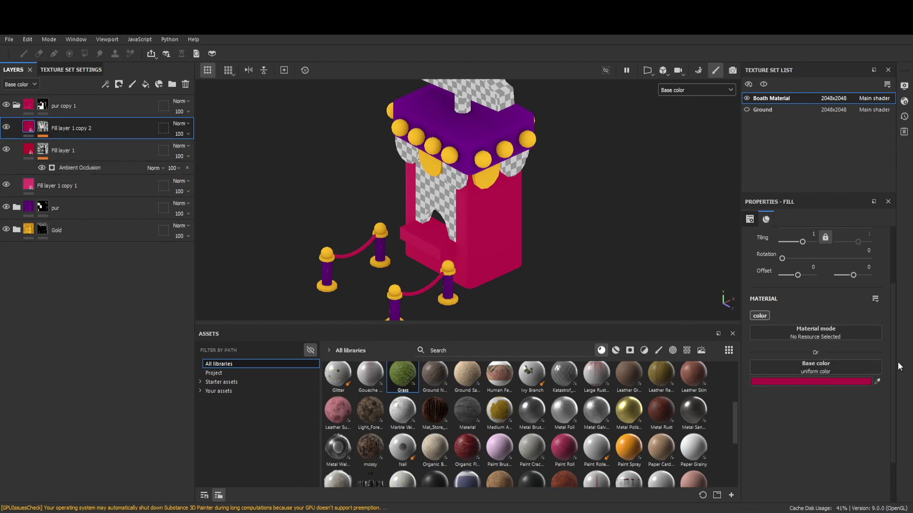
click(849, 381)
drag(778, 415, 764, 417)
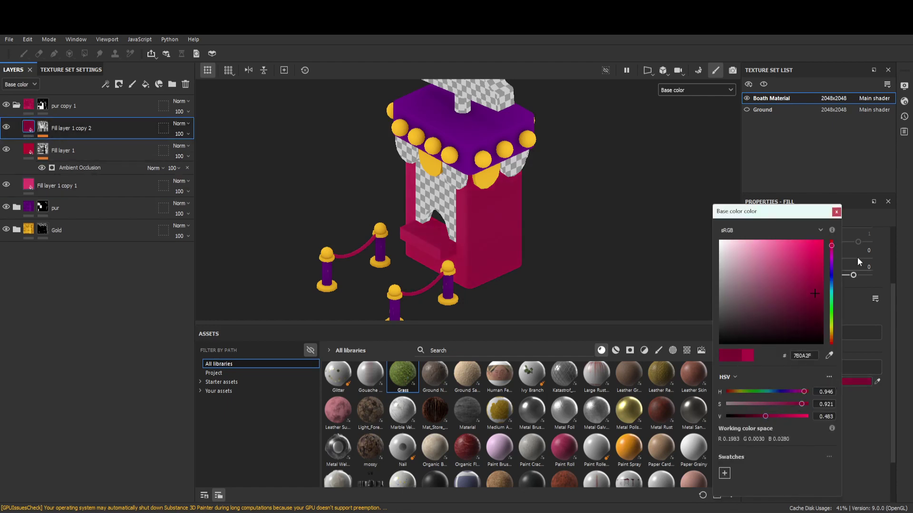
click(836, 213)
scroll(474, 175, up, 1)
alt+middle_drag(470, 186, 483, 195)
scroll(482, 192, up, 1)
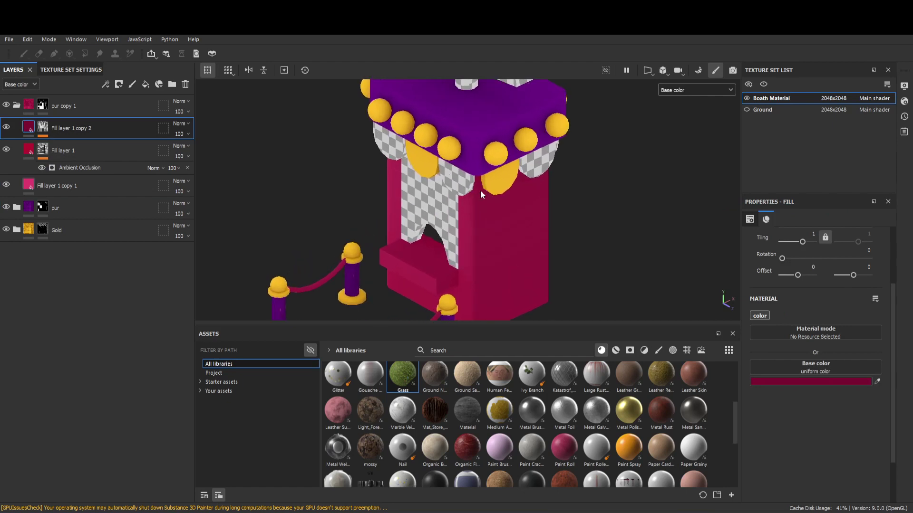
Collapse the pur copy 1 folder and add a fill layer with a pale cream base color above the pur folder
click(16, 105)
click(84, 108)
click(87, 136)
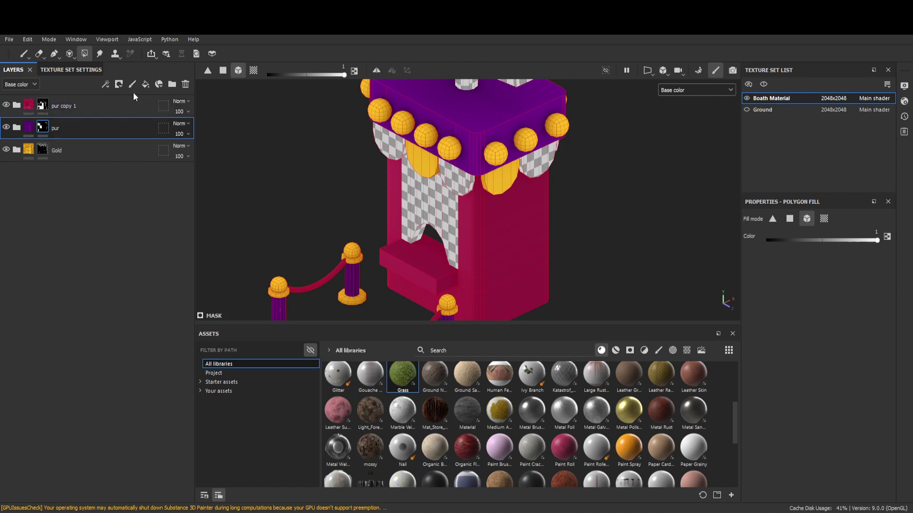
click(145, 86)
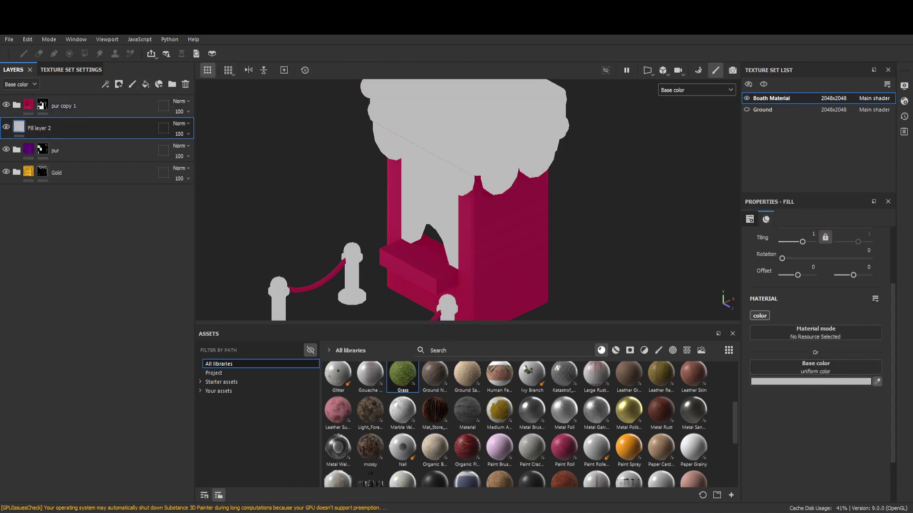
Duplicate the cream fill layer and change the copy's base color to the darker beige A69174
key(ctrl+d)
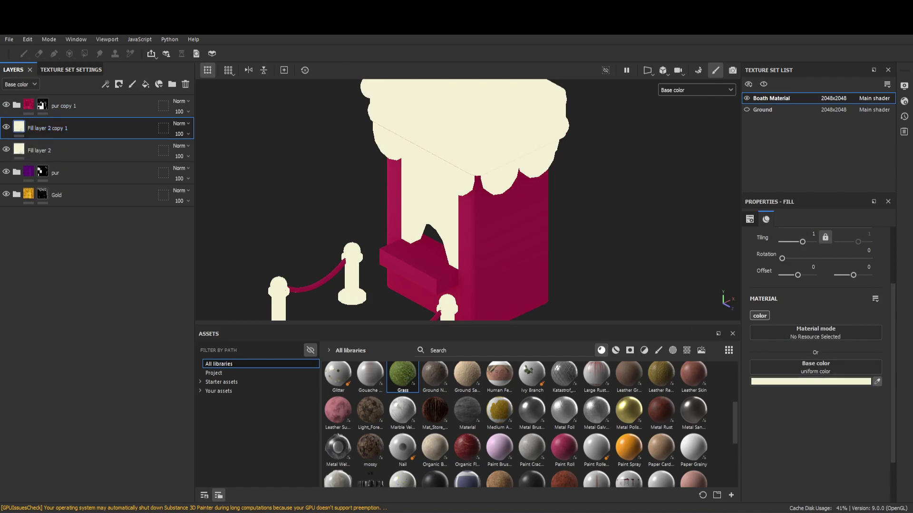
click(863, 381)
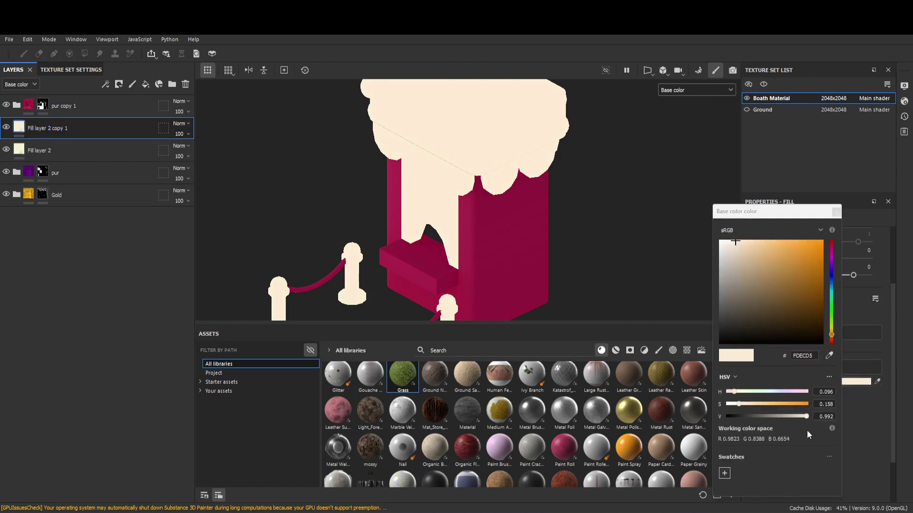
click(750, 405)
drag(800, 417, 779, 417)
alt+drag(413, 176, 449, 152)
alt+middle_drag(450, 152, 428, 204)
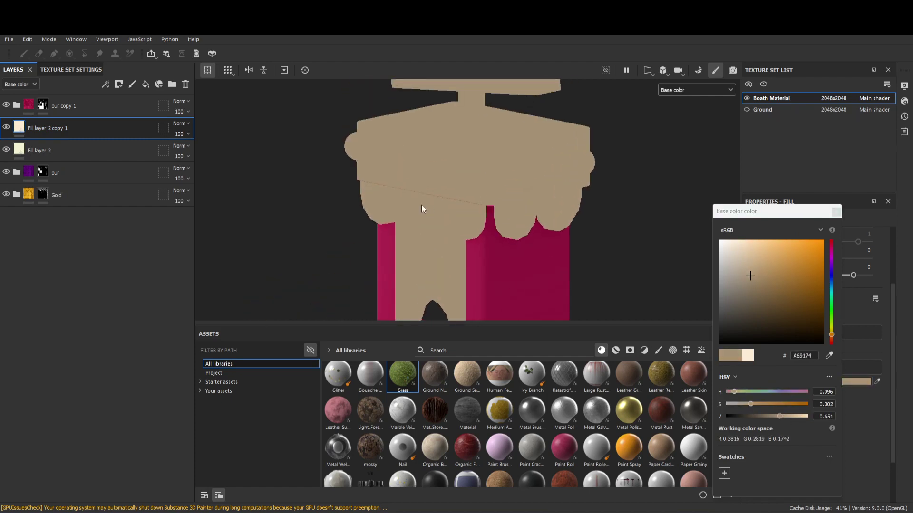
Create a folder above the pur folder, move both cream and beige fill layers into it, and collapse it
click(173, 85)
click(96, 151)
shift+click(84, 171)
drag(84, 148, 88, 128)
click(16, 128)
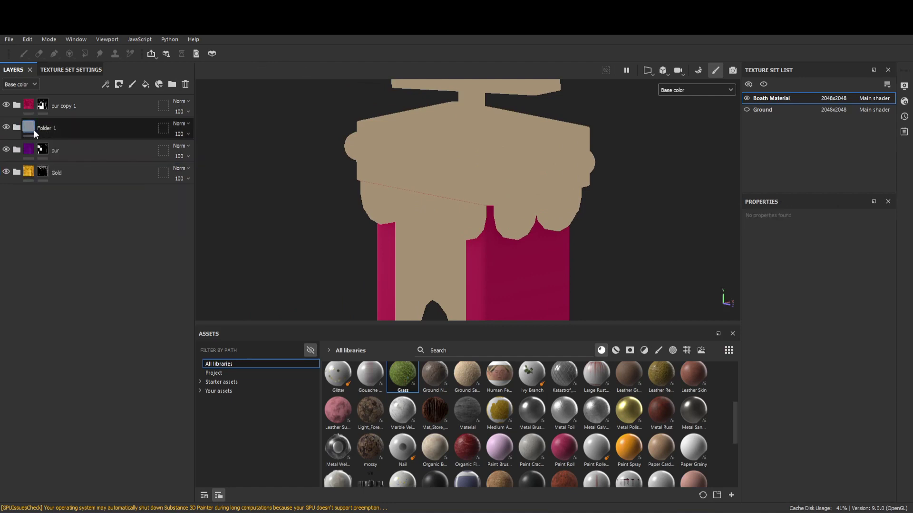
Add a black mask with an Ambient Occlusion generator to the beige Fill layer 2 copy 1 inside Folder 1
click(7, 125)
click(16, 127)
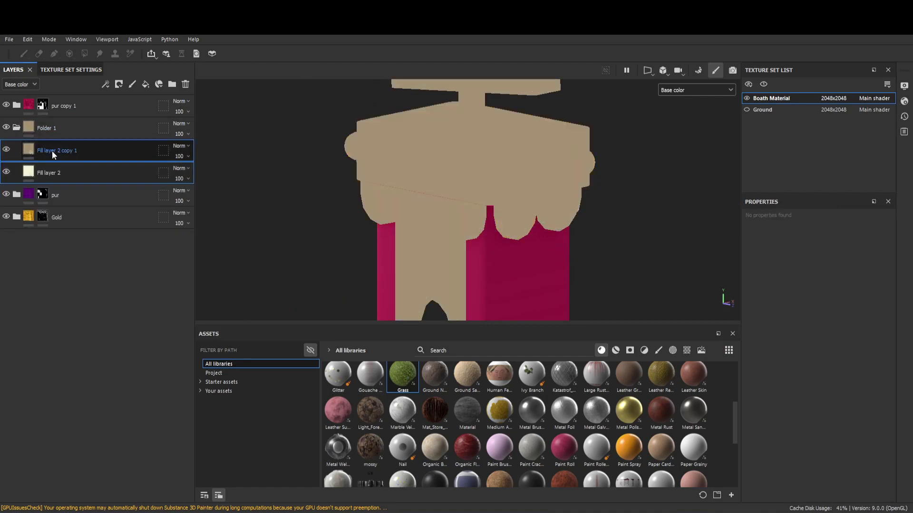
click(53, 150)
click(119, 84)
click(133, 107)
click(105, 84)
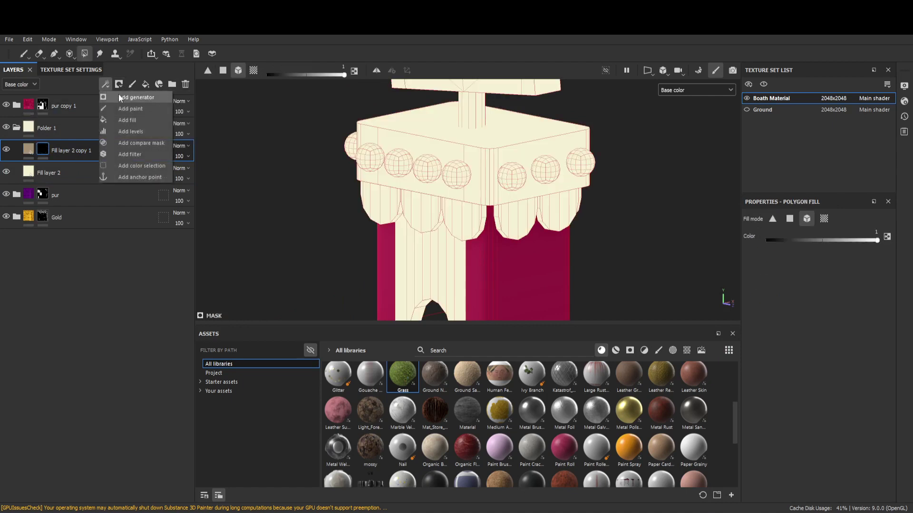
click(117, 96)
click(818, 244)
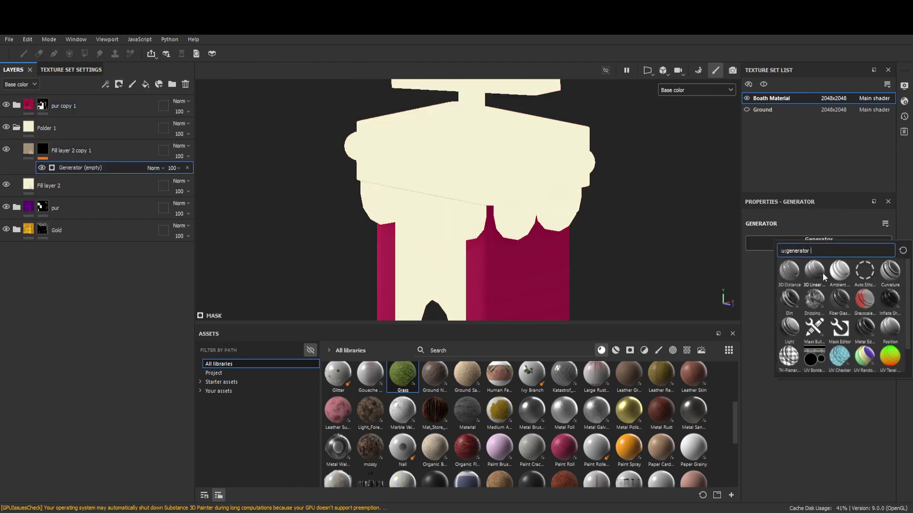
click(839, 271)
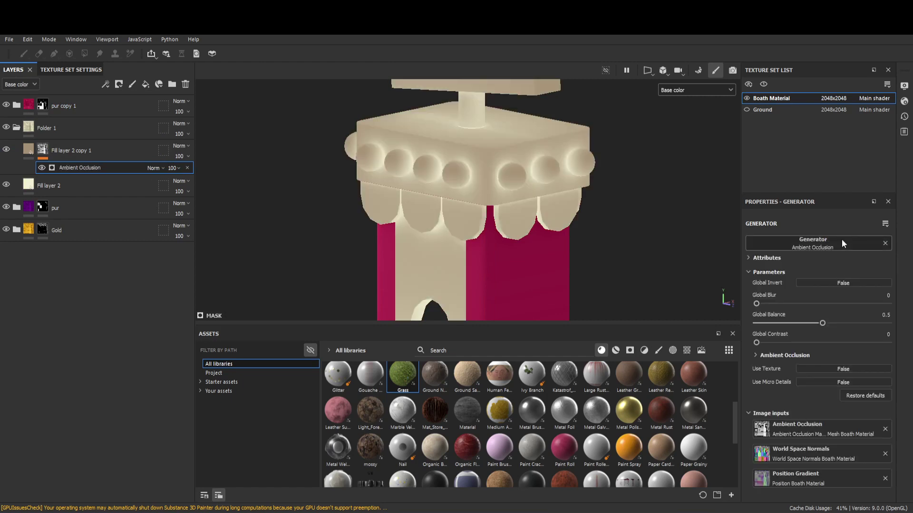
Invert the Ambient Occlusion generator globally and set its Global Balance to 0.34
click(844, 247)
click(840, 222)
click(860, 280)
mouse_move(822, 322)
mouse_down()
mouse_move(785, 322)
mouse_move(809, 322)
mouse_move(800, 323)
mouse_up()
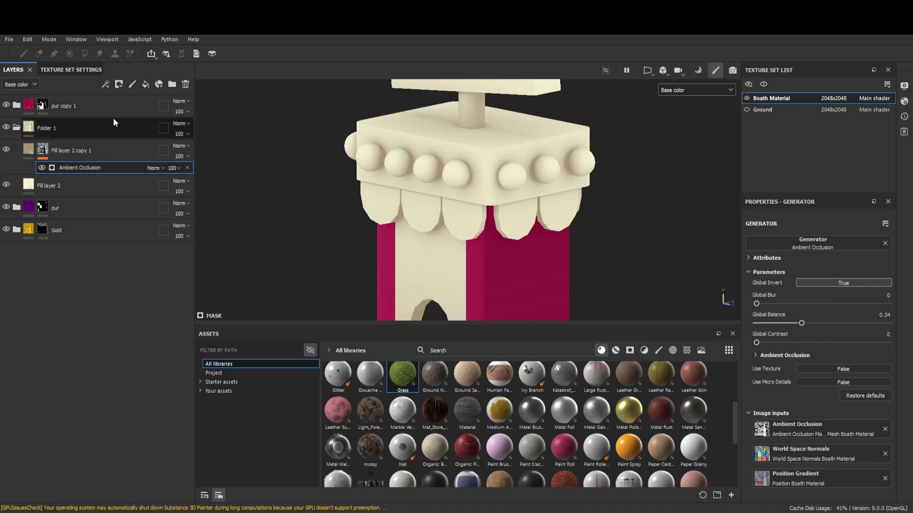
Add a black mask to Folder 1 and polygon-fill the unfilled alternate awning scallops around the booth into it
click(48, 129)
click(118, 84)
click(126, 107)
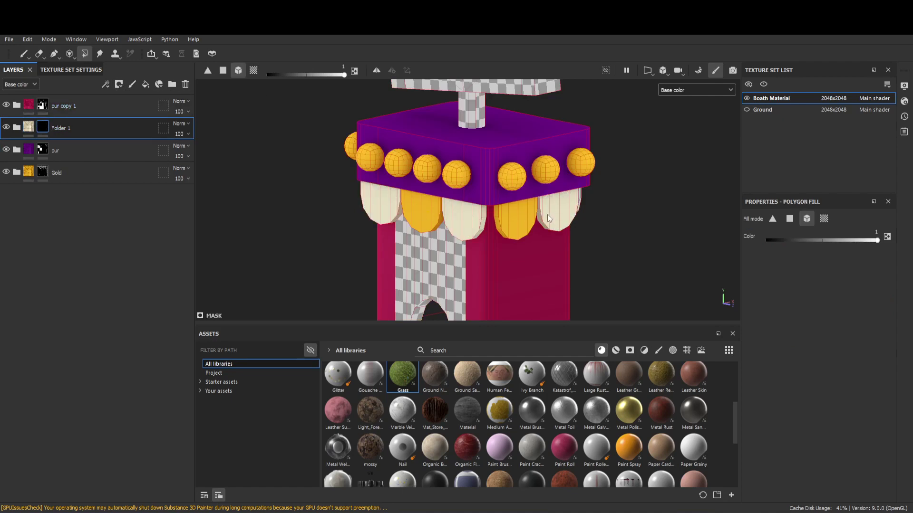
alt+drag(504, 213, 546, 196)
alt+drag(352, 205, 405, 206)
click(347, 205)
alt+drag(347, 206, 391, 201)
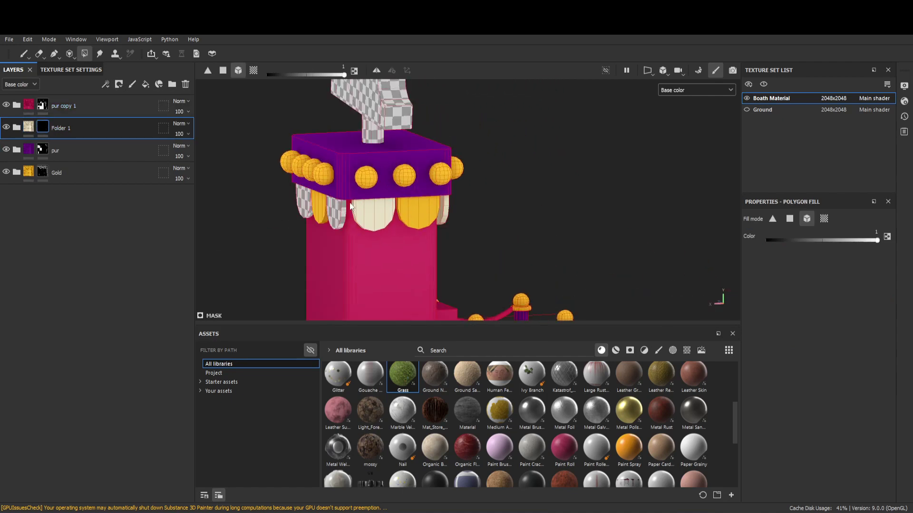
alt+drag(335, 209, 285, 247)
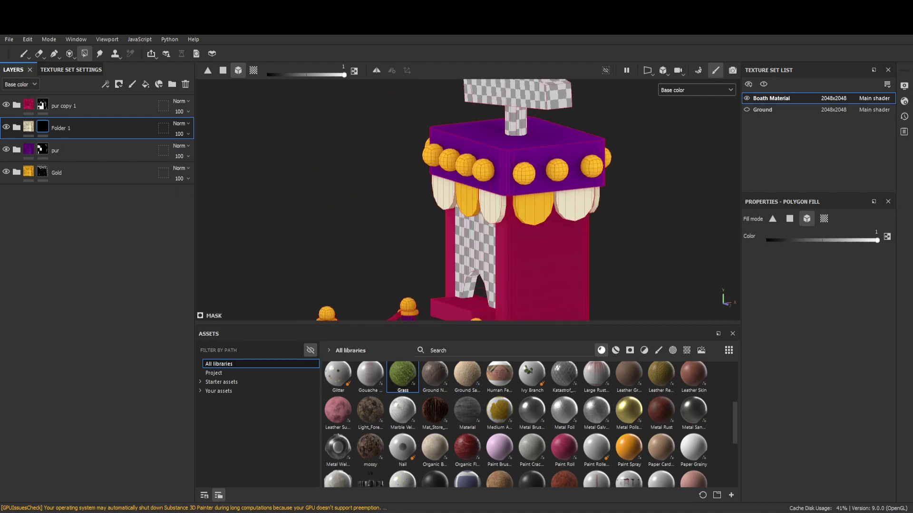
Polygon-fill the ticket-shaped rooftop sign and its supporting pole into the Gold folder's mask
click(71, 166)
alt+middle_drag(574, 134, 508, 161)
click(508, 161)
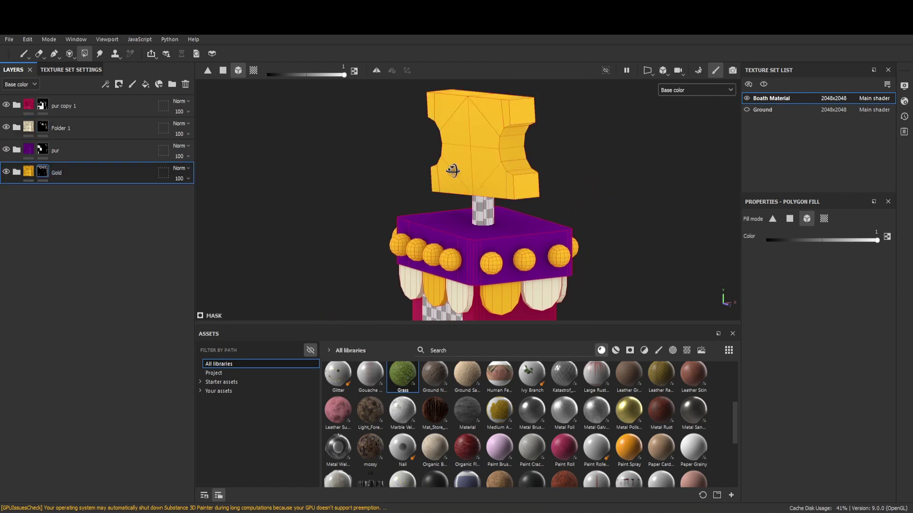
alt+middle_drag(467, 184, 441, 178)
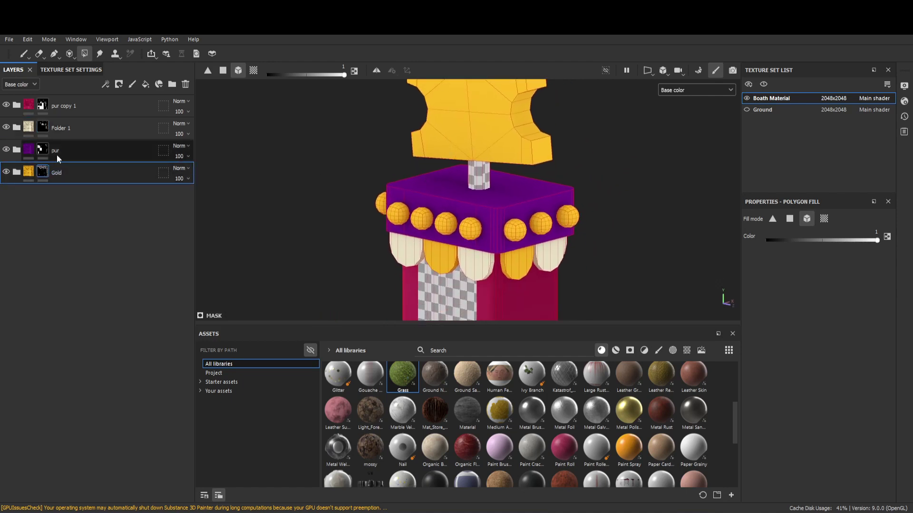
click(46, 131)
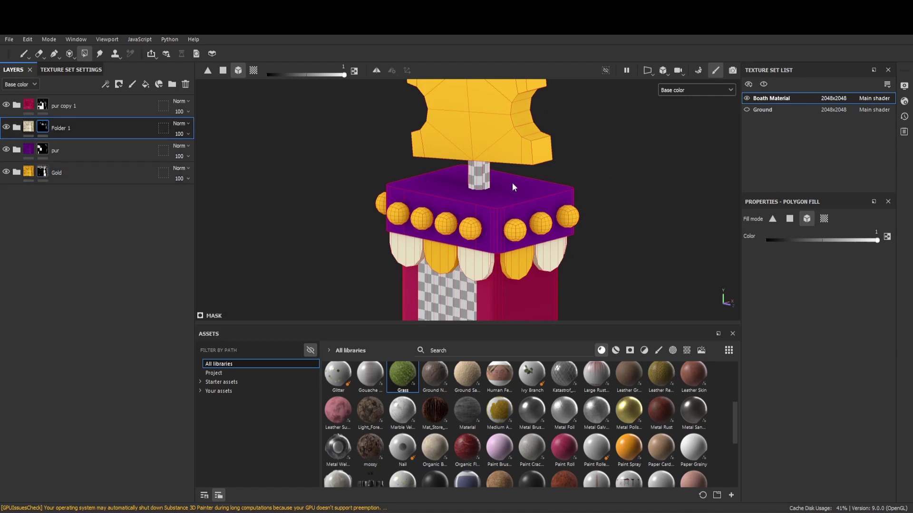
alt+drag(481, 175, 513, 163)
click(515, 161)
click(95, 174)
click(486, 176)
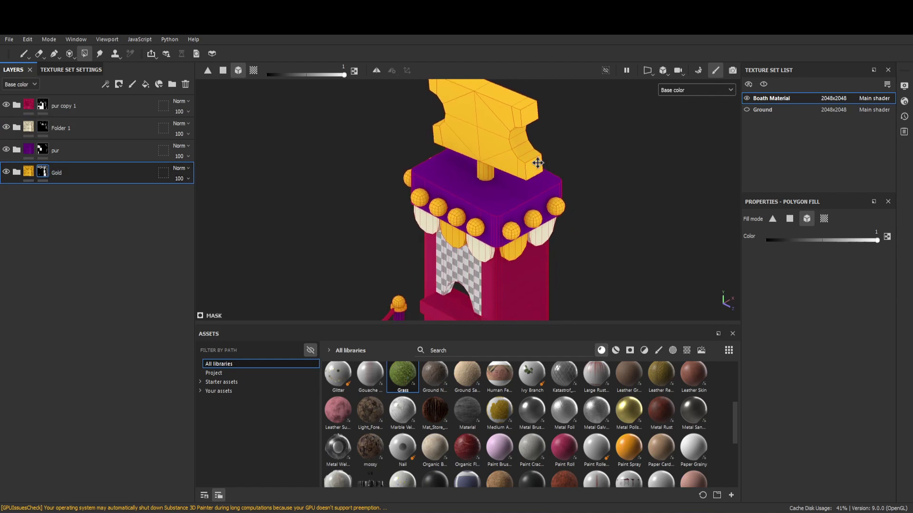
Duplicate Folder 1, clear the copy's mask, and fill the booth's front window panel into it
alt+drag(536, 163, 531, 153)
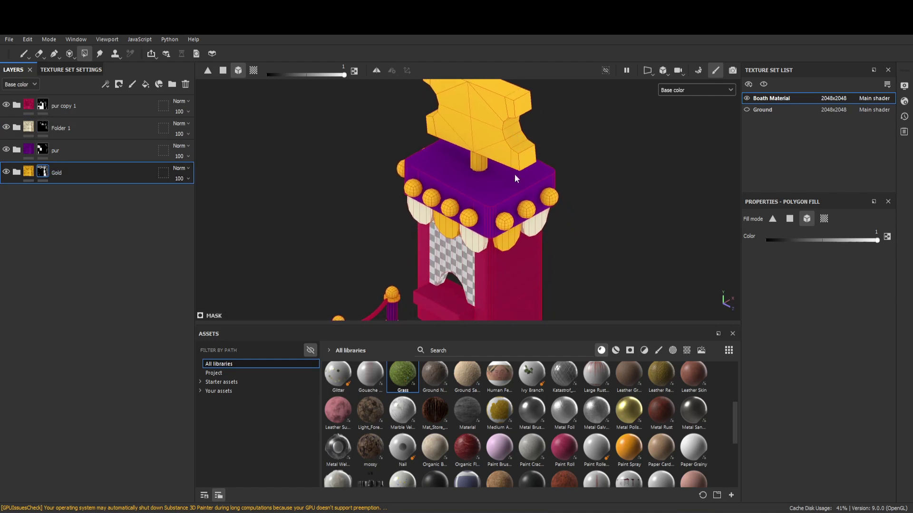
scroll(436, 184, down, 2)
alt+drag(449, 187, 499, 140)
alt+right_drag(499, 141, 520, 233)
alt+middle_drag(388, 217, 405, 167)
alt+right_drag(440, 168, 612, 199)
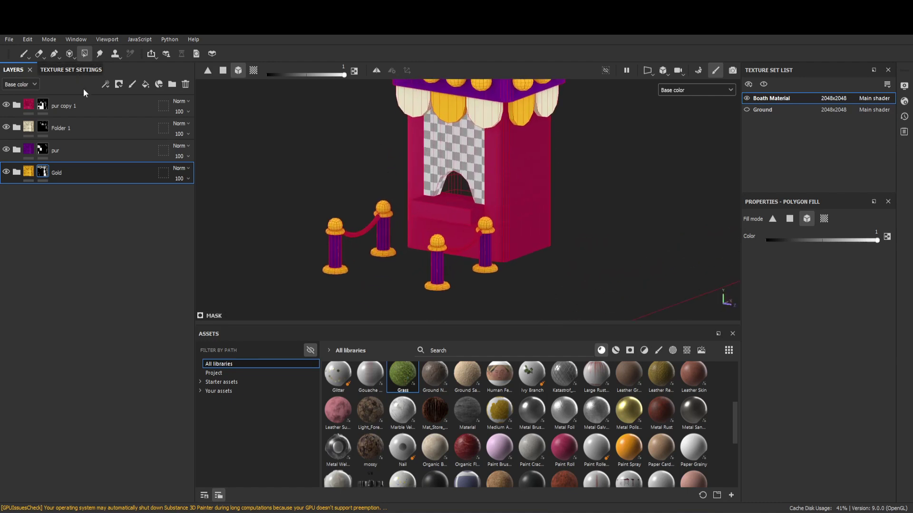
click(90, 131)
key(ctrl+d)
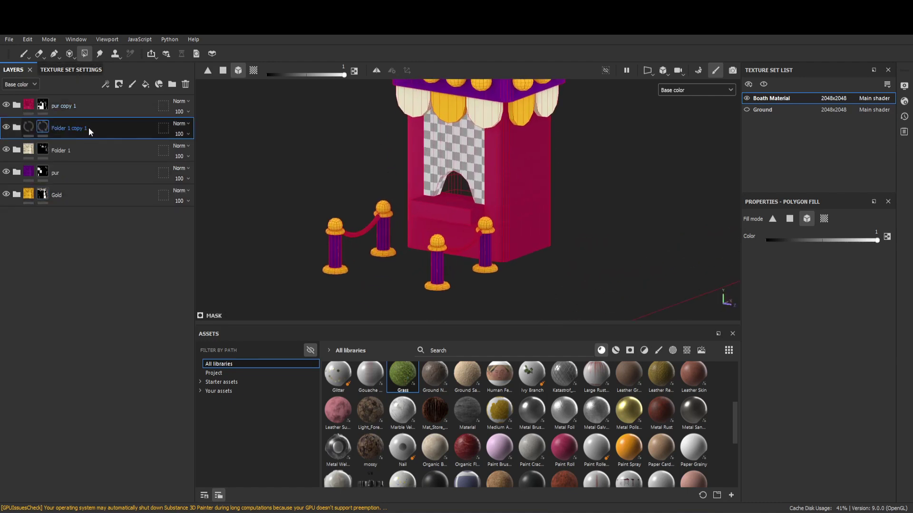
right_click(43, 124)
click(91, 223)
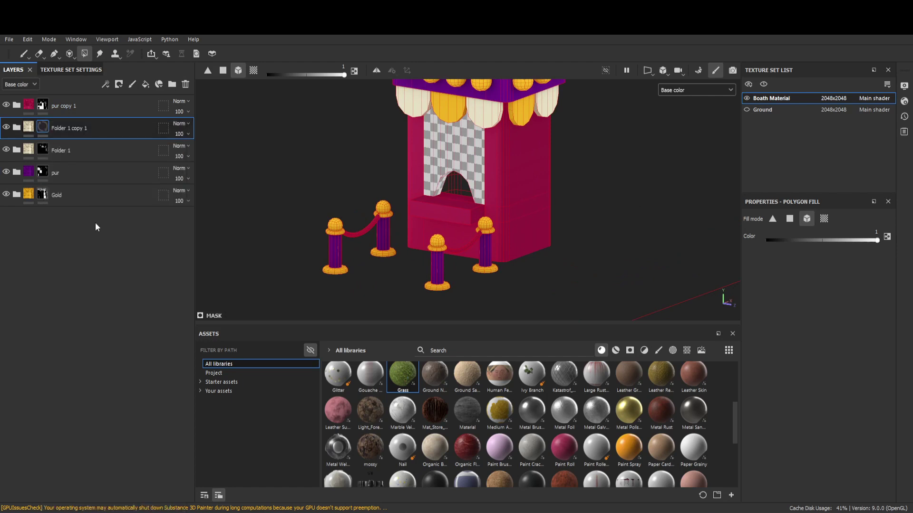
scroll(473, 161, up, 2)
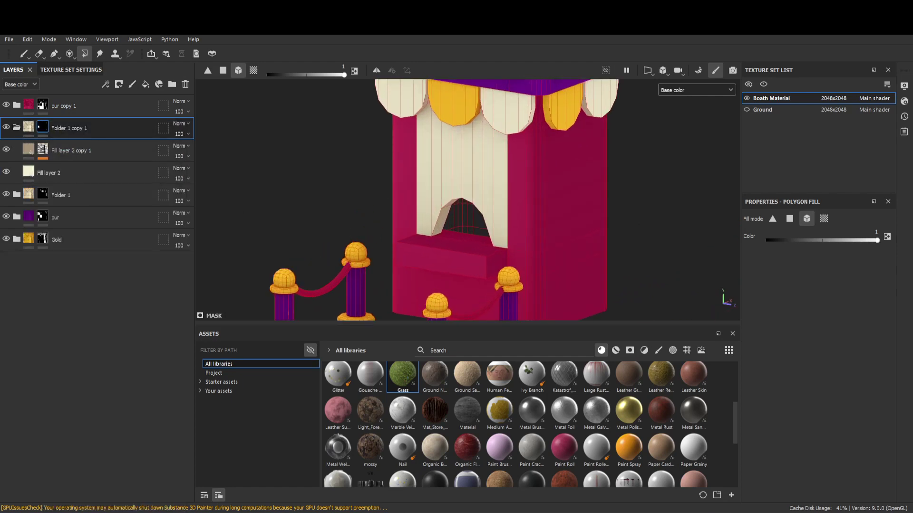
In Folder 1 copy 1, change Fill layer 2's base color to sky blue and Fill layer 2 copy 1's to a darker blue
click(90, 177)
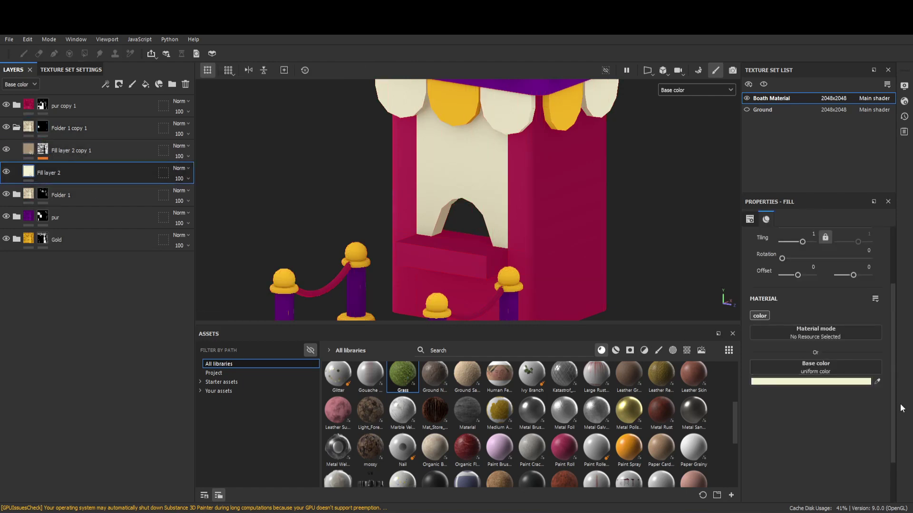
click(877, 383)
click(38, 155)
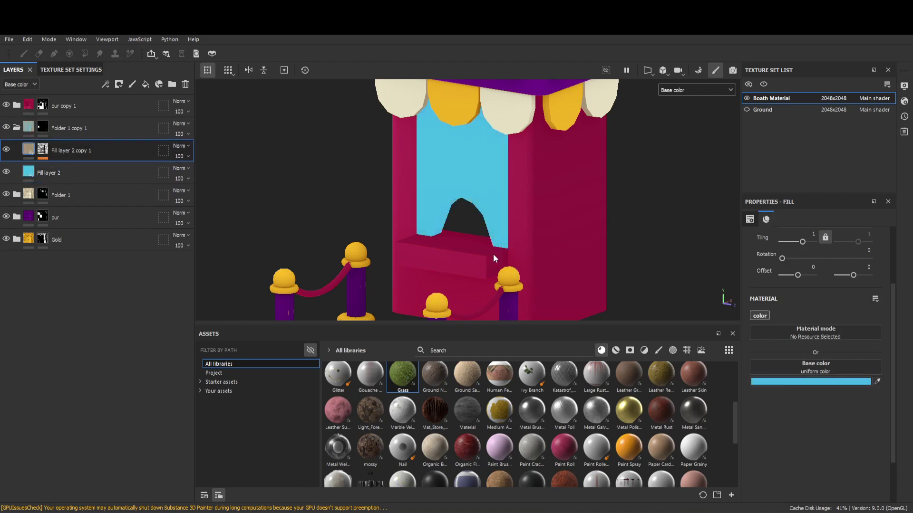
click(42, 151)
click(29, 150)
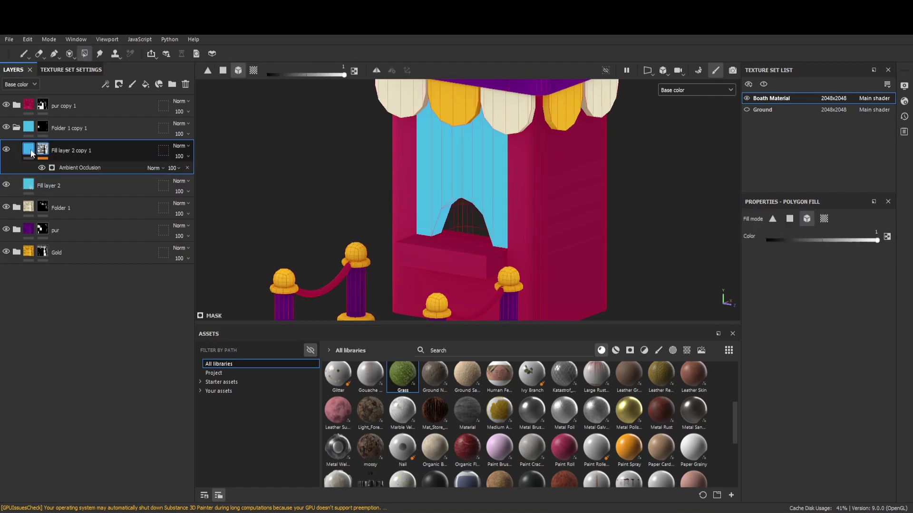
click(858, 383)
mouse_move(798, 417)
mouse_down()
mouse_move(772, 415)
mouse_move(788, 416)
mouse_up()
click(787, 403)
click(836, 212)
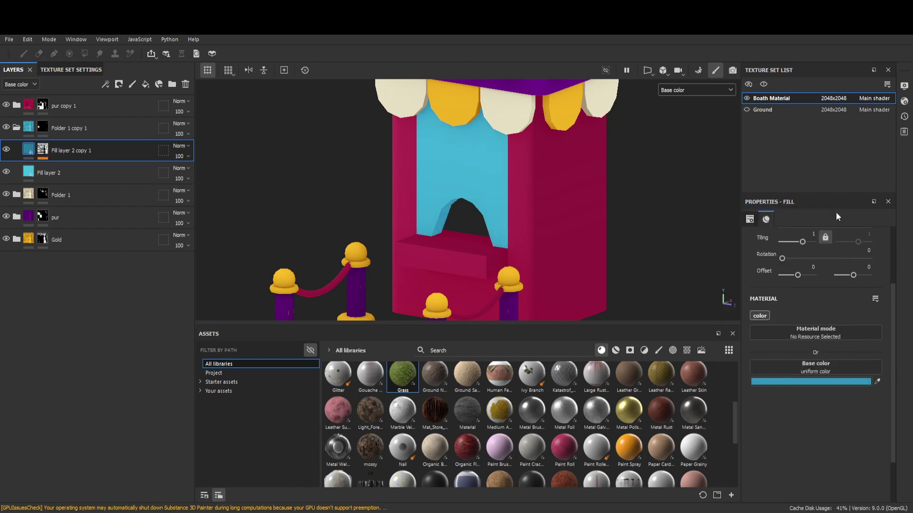
scroll(552, 208, down, 2)
alt+drag(554, 208, 466, 235)
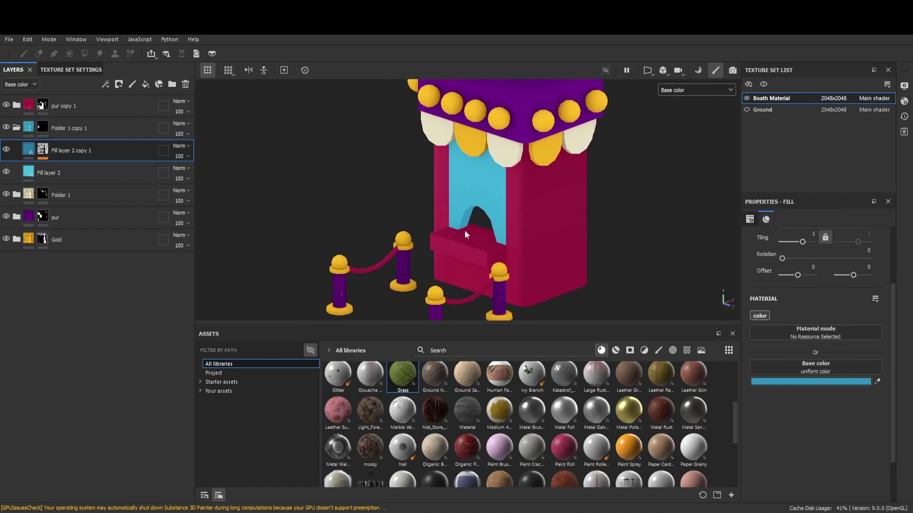
click(17, 128)
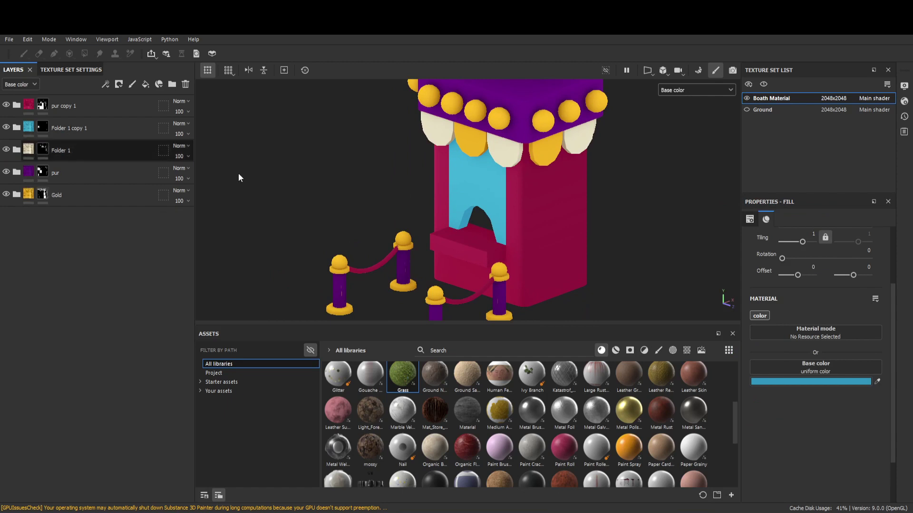
Examine the colored booth, ticket sign and rope barriers from the front and from angled views
alt+right_drag(470, 225, 482, 185)
alt+middle_drag(481, 184, 450, 237)
alt+right_drag(450, 236, 421, 230)
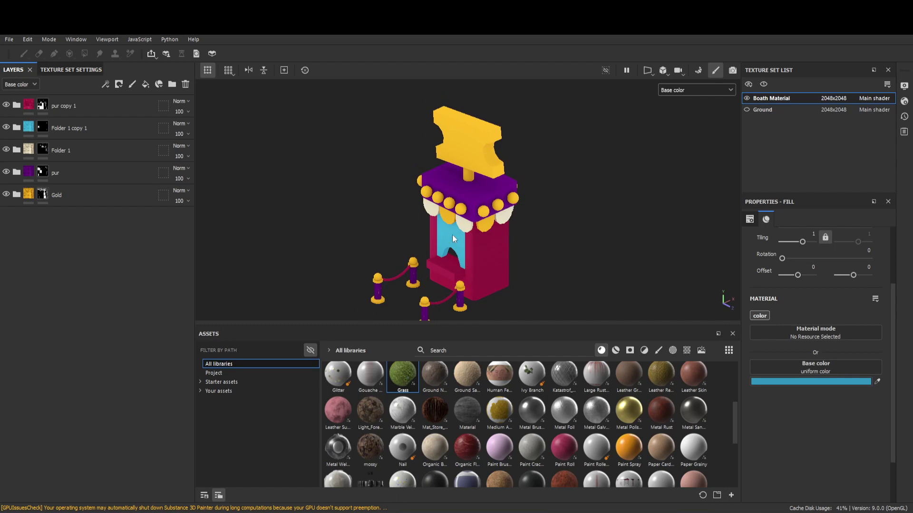
alt+drag(452, 234, 463, 238)
alt+middle_drag(463, 238, 482, 194)
alt+right_drag(482, 193, 517, 184)
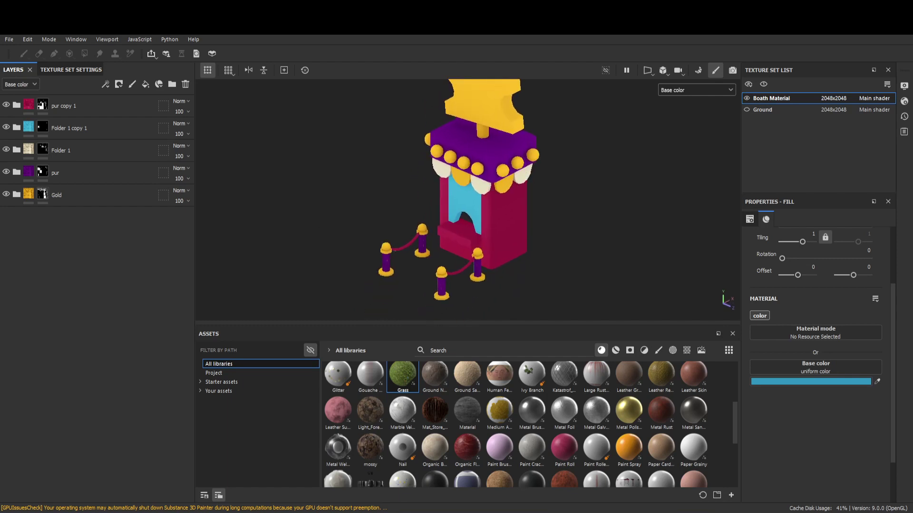
alt+drag(274, 181, 552, 209)
scroll(440, 178, up, 3)
scroll(441, 184, up, 2)
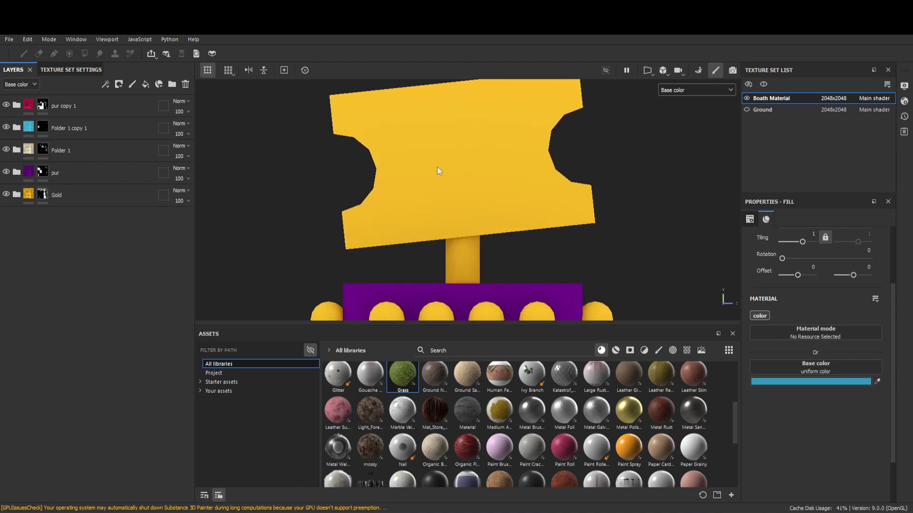
scroll(466, 209, down, 3)
alt+drag(469, 193, 431, 215)
alt+middle_drag(432, 215, 494, 148)
alt+right_drag(494, 147, 495, 155)
alt+drag(495, 155, 503, 156)
alt+middle_drag(503, 156, 480, 183)
alt+right_drag(502, 209, 492, 224)
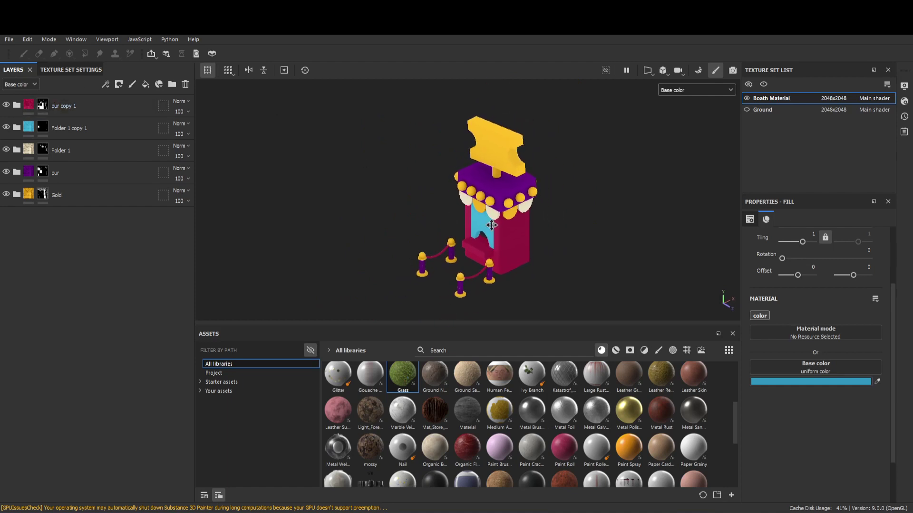
Show the Ground texture set and delete its Grass layer
click(747, 110)
scroll(472, 212, up, 1)
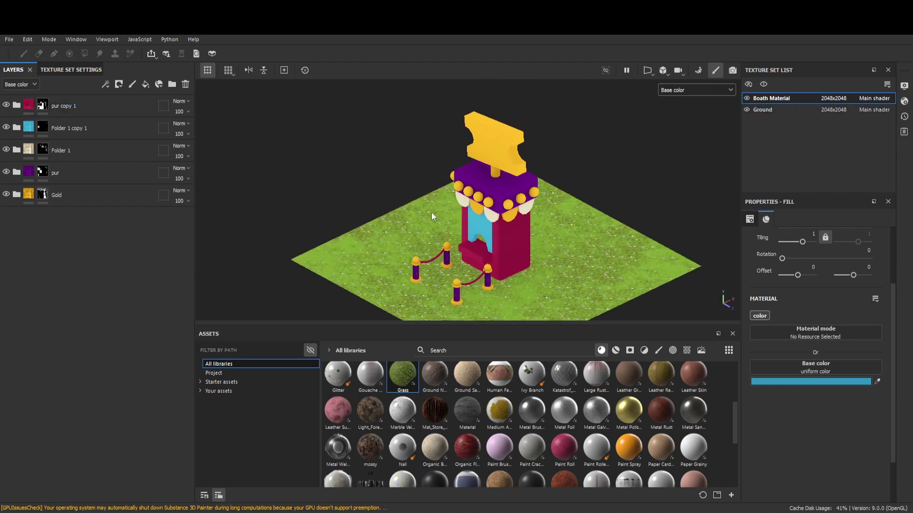
click(809, 108)
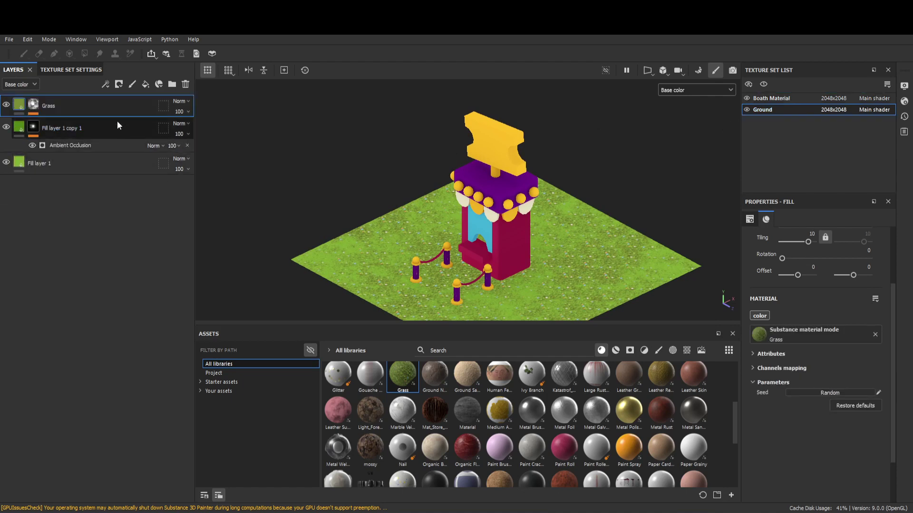
click(185, 84)
scroll(410, 203, up, 1)
alt+drag(458, 217, 485, 175)
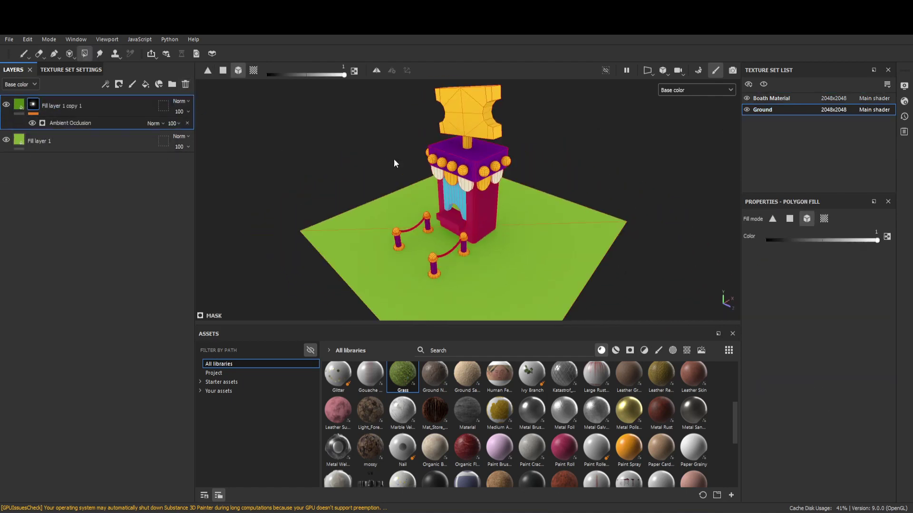
alt+drag(478, 213, 497, 171)
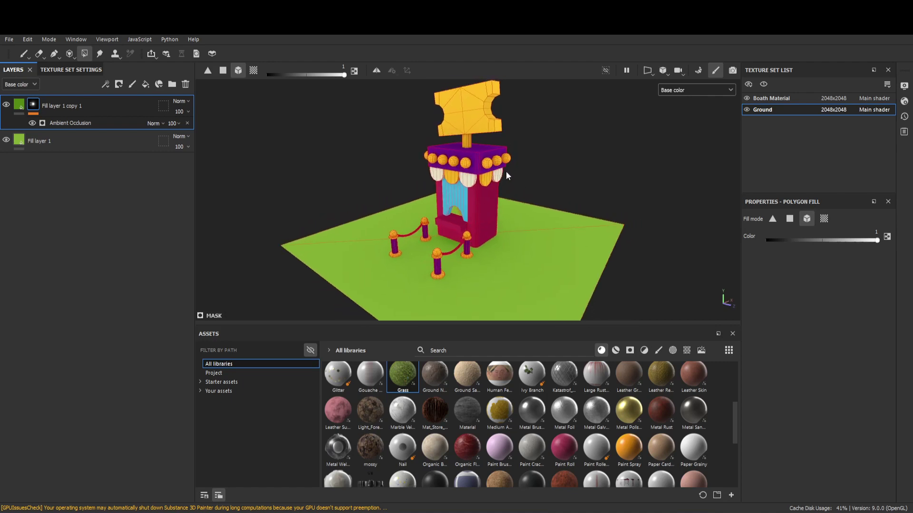
alt+drag(544, 227, 513, 208)
Open the texture export settings and set the output template to 2D View
key(ctrl+shift+e)
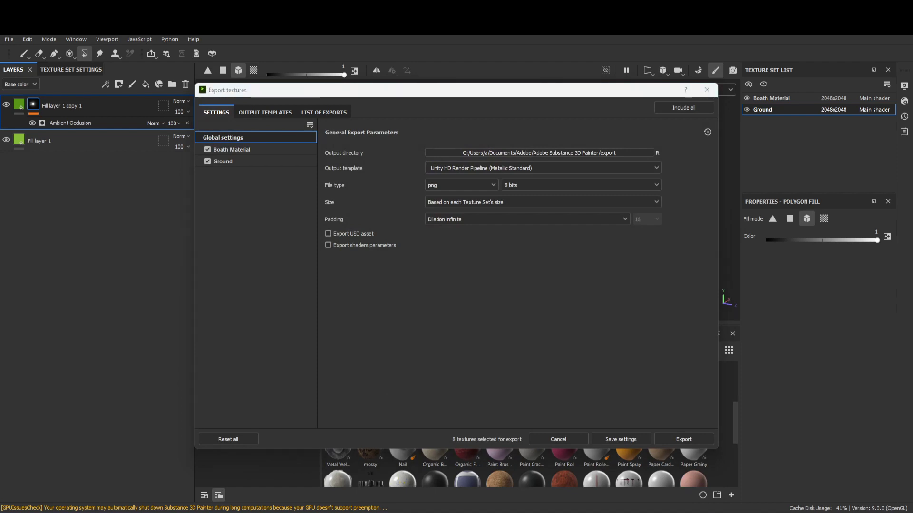
click(541, 171)
scroll(514, 190, up, 5)
click(488, 181)
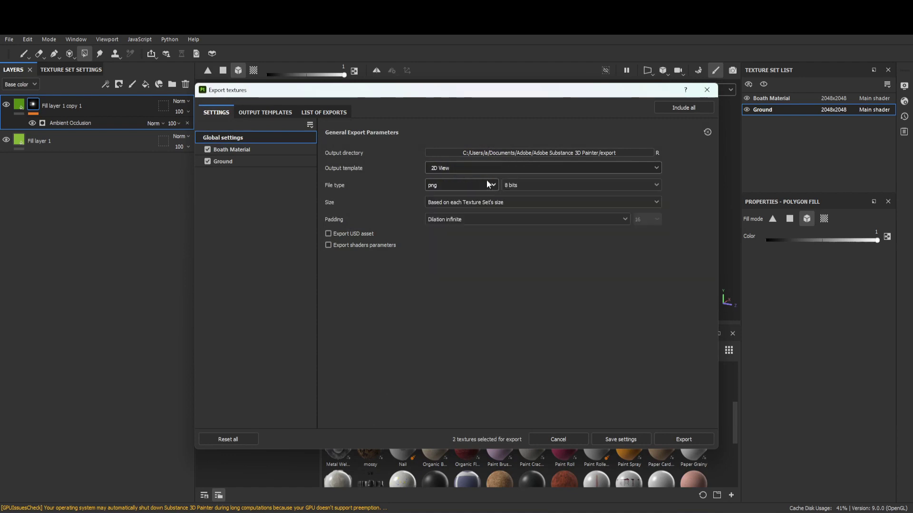
Set the export output directory to D:\Zv Concepts\Environment Artist\2023\Lecture 35
click(525, 154)
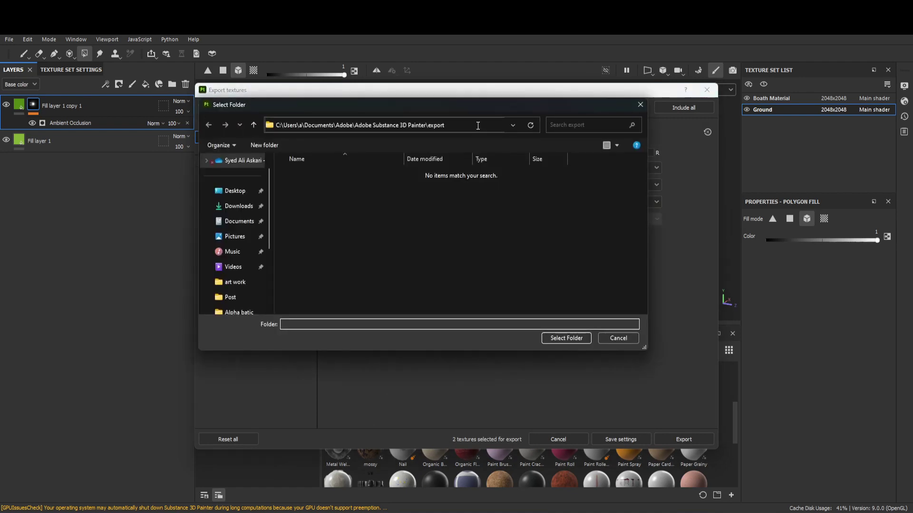
click(478, 124)
text(D:\Zv Concepts\Environment Artist\2023\Lecture 35)
key(Return)
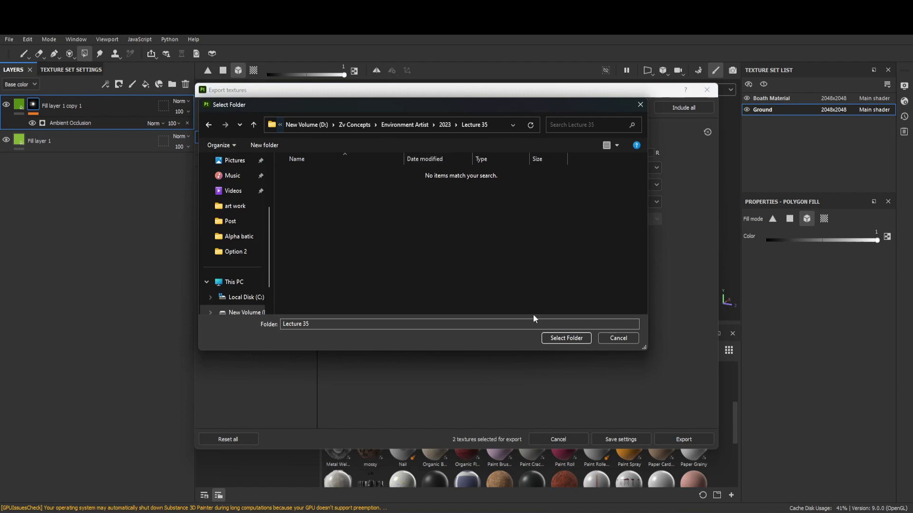
click(562, 338)
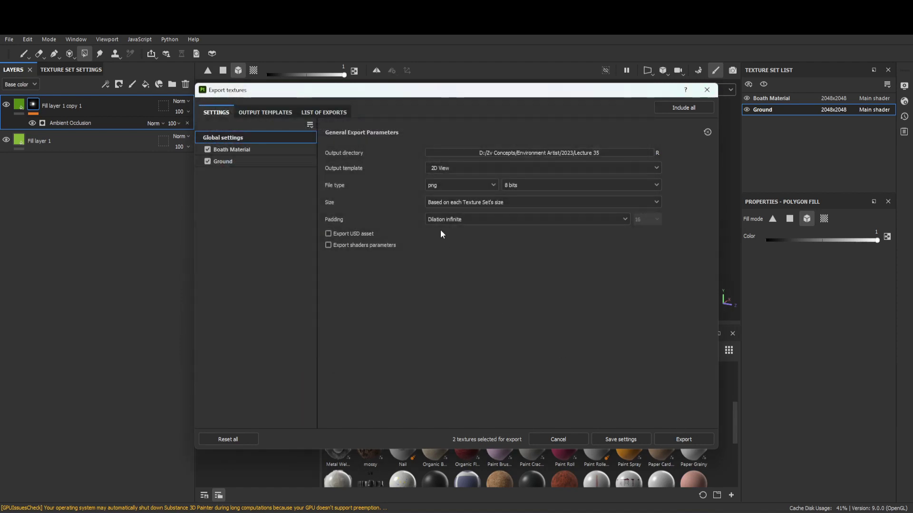
Set the padding to Dilation + transparent with a value of 5, then export the textures and save the export settings
click(550, 219)
click(465, 248)
click(655, 219)
click(690, 232)
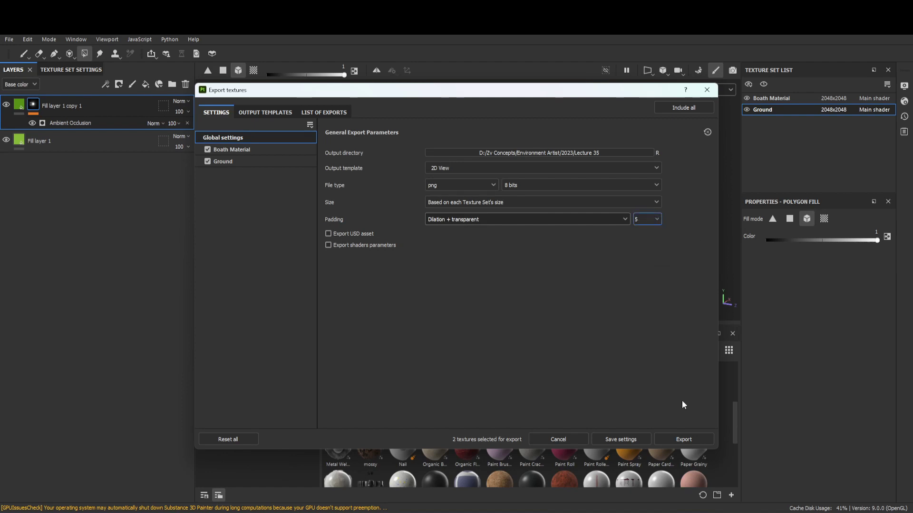
click(684, 438)
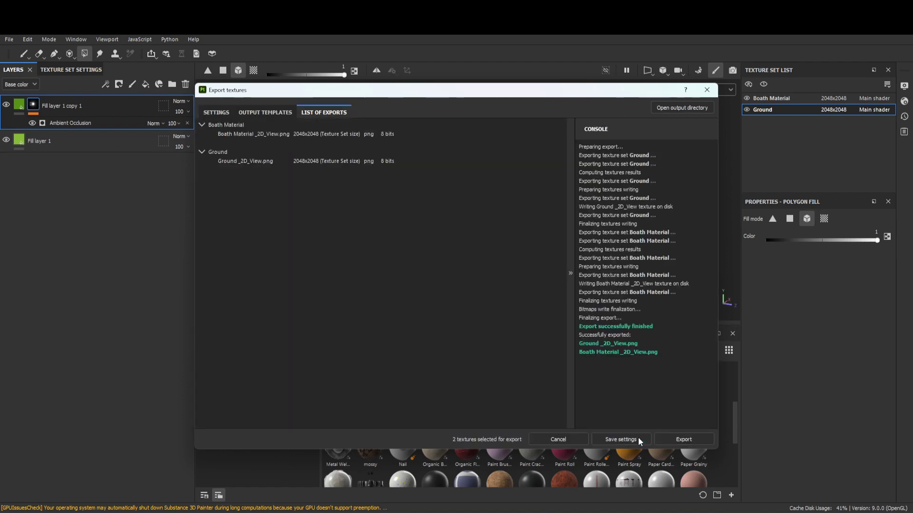
click(626, 438)
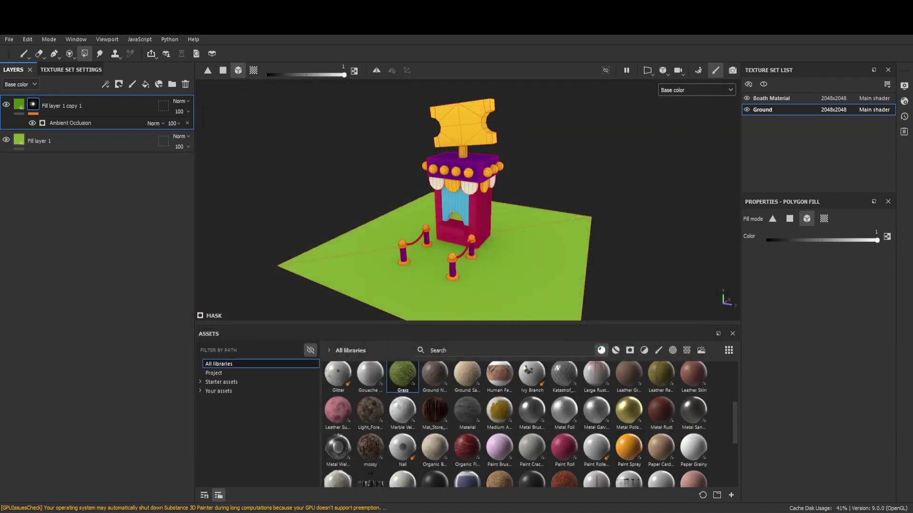